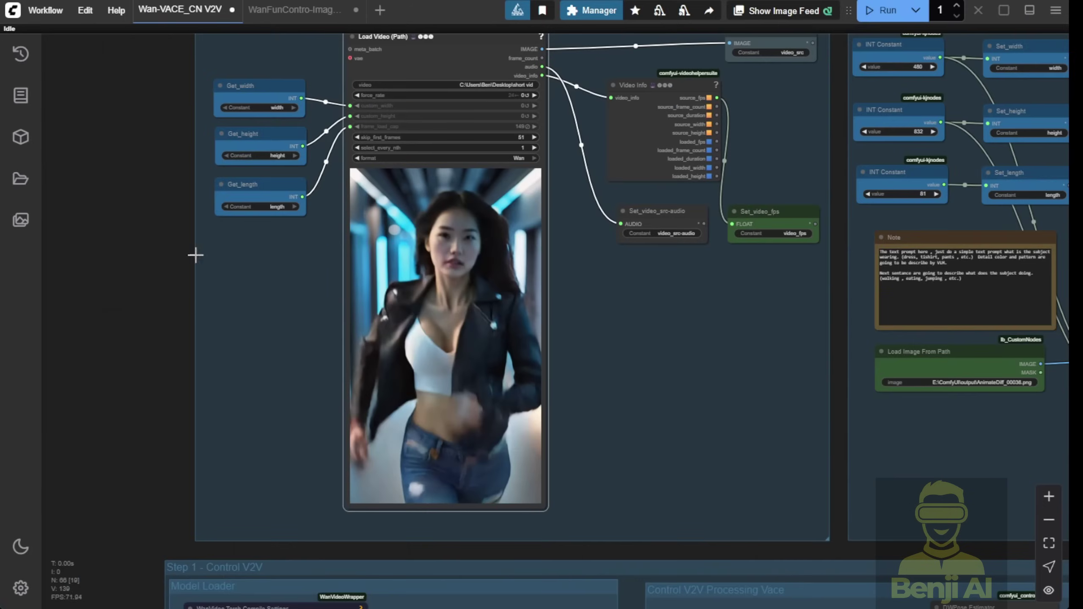
Move the WanVideo VACE Encode node away from the AIO Aux Preprocessor and nudge the preprocessor slightly, in the Control V2V Processing Vace group
scroll(152, 212, "down", 1)
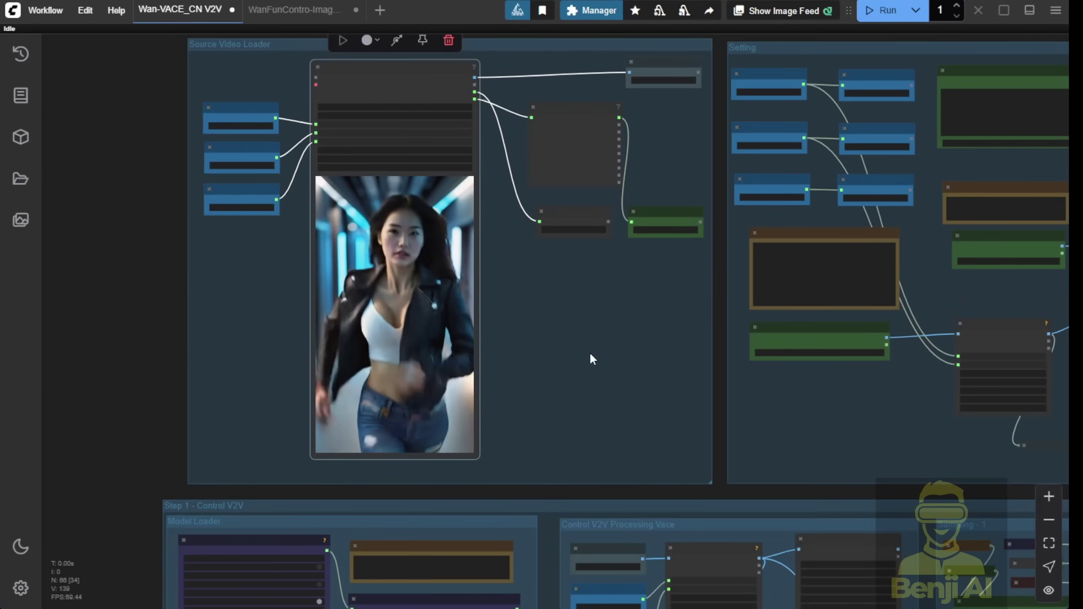
left_click_drag(626, 407, 535, 469)
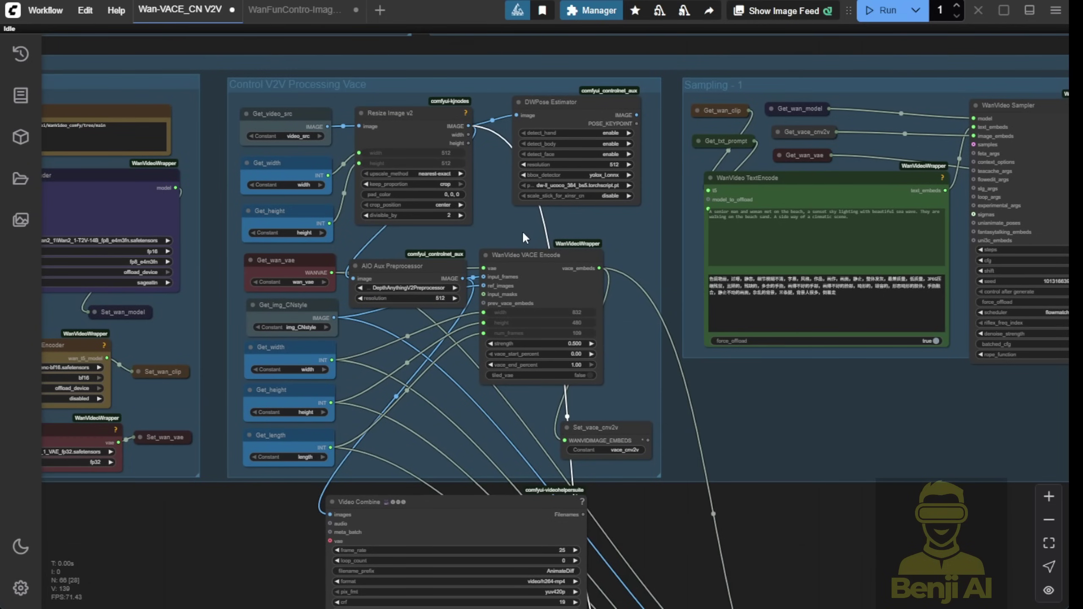
scroll(522, 237, "up", 5)
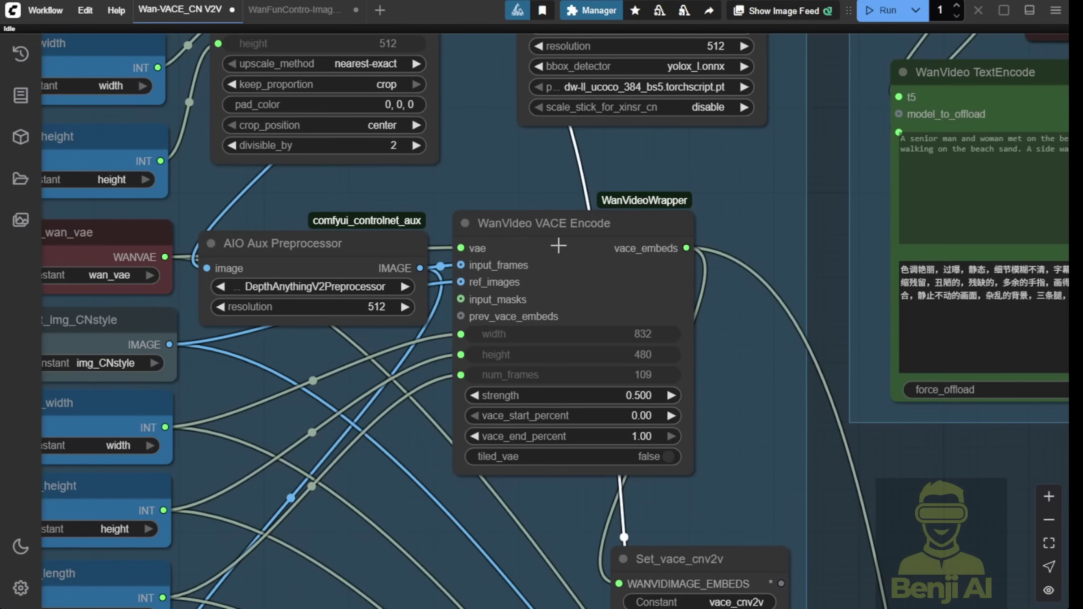
left_click(593, 247)
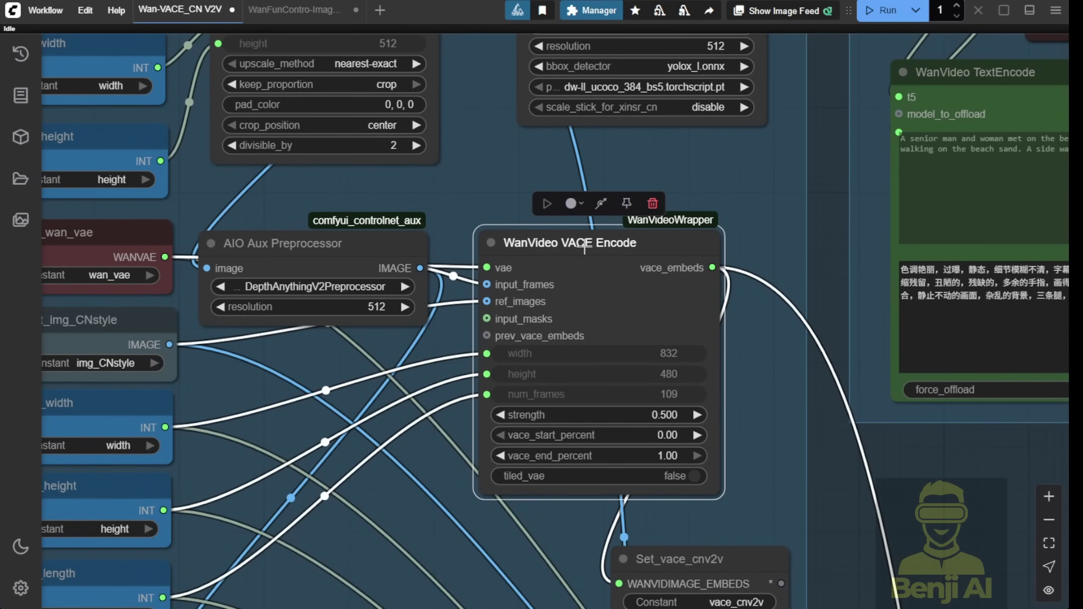
left_click_drag(582, 262, 641, 248)
left_click_drag(297, 246, 317, 258)
Detach the AIO Aux Preprocessor link from the WanVideo VACE Encode input_frames and reconnect it to the same input
scroll(316, 258, "up", 3)
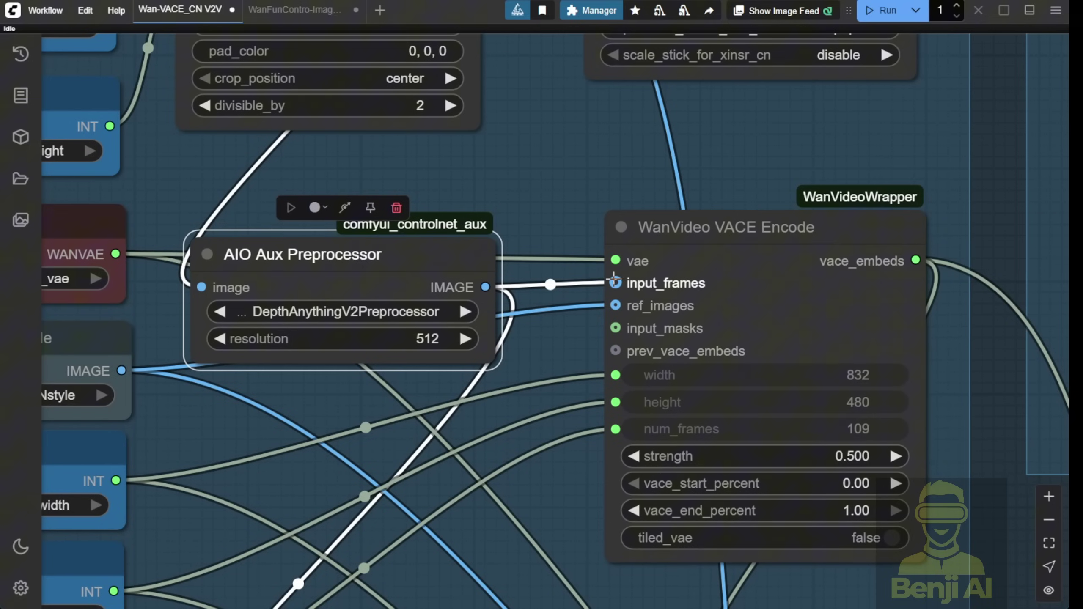
left_click_drag(615, 281, 553, 266)
left_click_drag(615, 281, 615, 283)
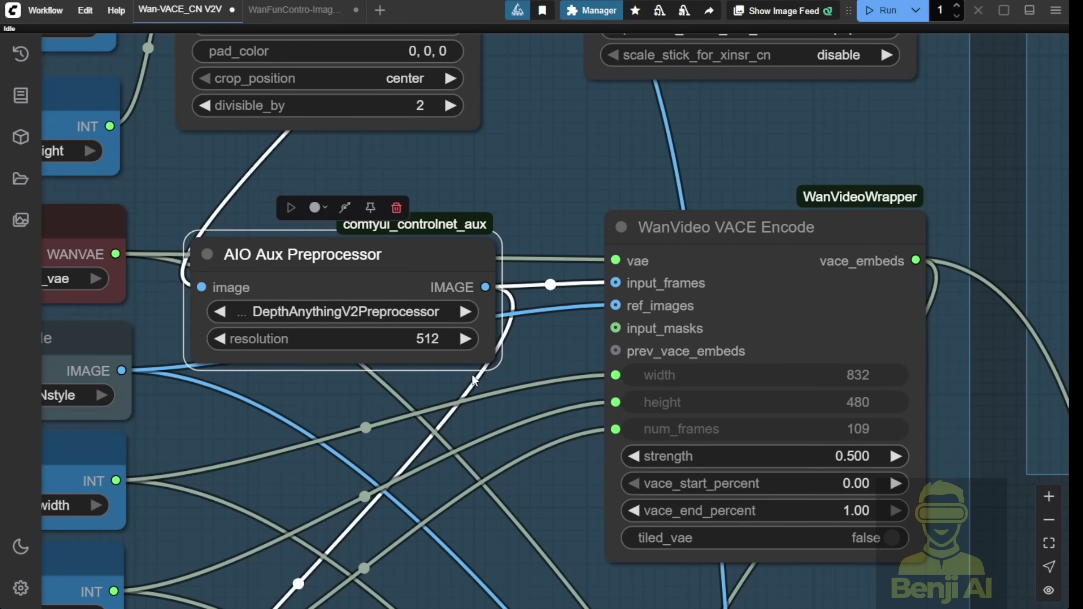
Resume the source video's preview playback in the Load Video (Path) node
scroll(472, 373, "down", 2)
scroll(767, 176, "down", 3)
left_click_drag(768, 176, 529, 504)
scroll(774, 222, "up", 1)
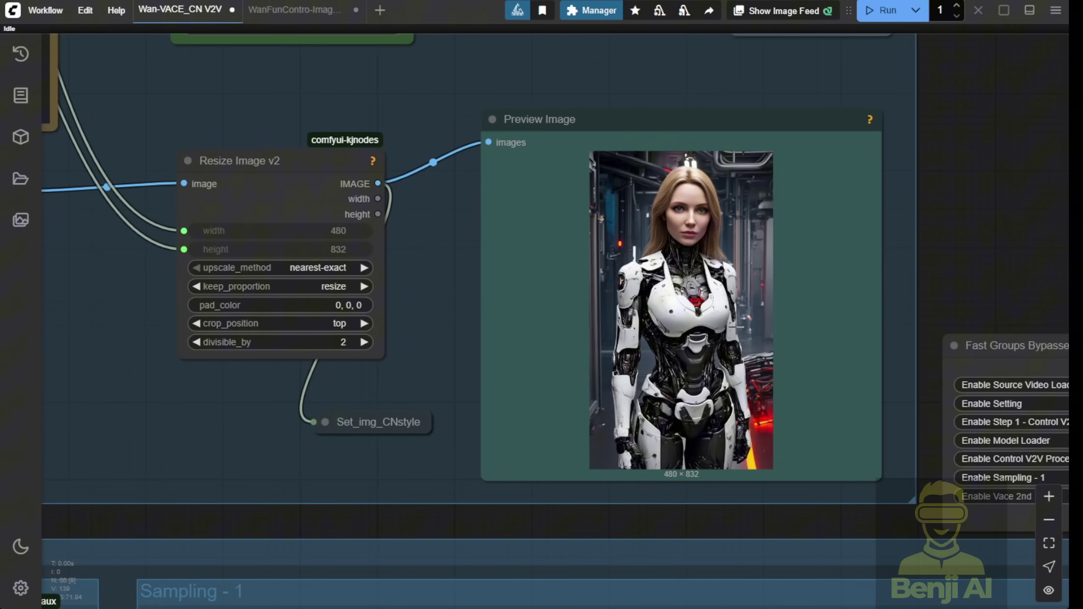
scroll(342, 341, "down", 7)
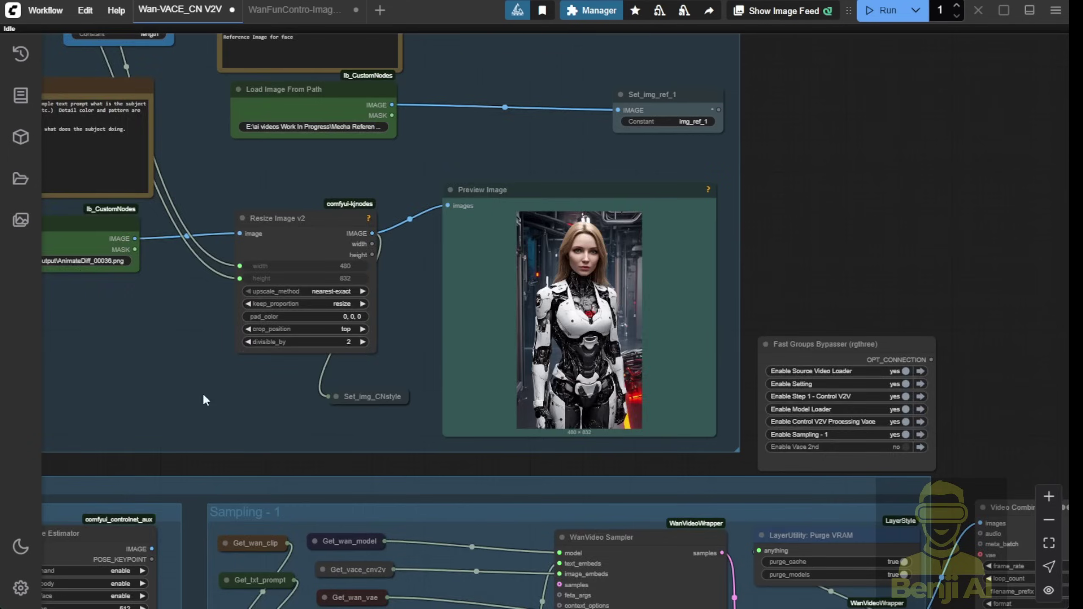
left_click_drag(177, 405, 619, 393)
right_click(378, 211)
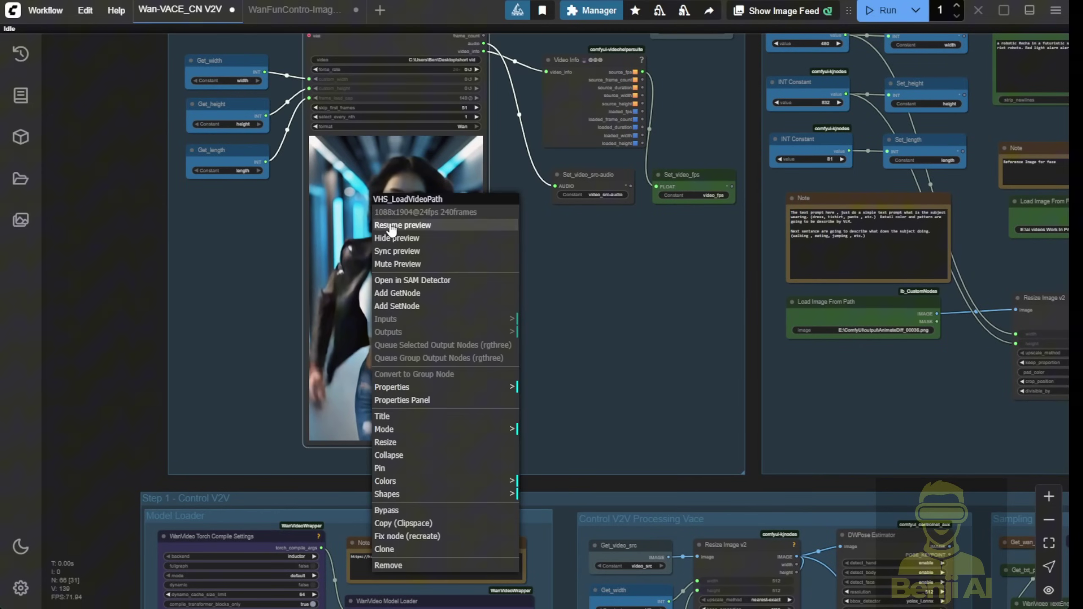
left_click(376, 222)
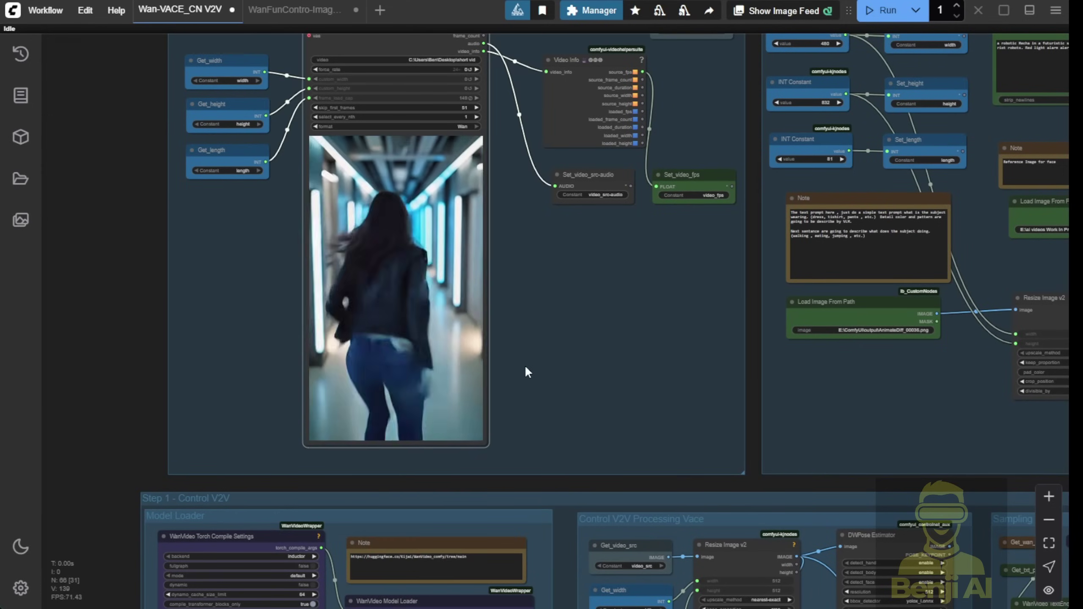
scroll(528, 372, "up", 1)
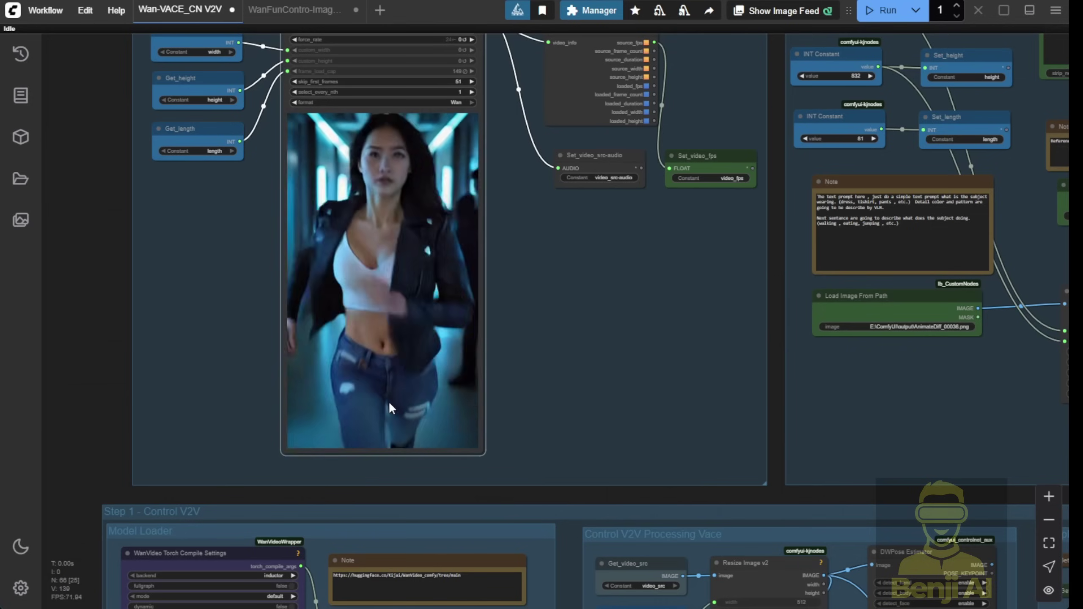
Reconnect the Get_img_CNstyle image output to the ref_images input of the WanVideo VACE Encode node
scroll(884, 392, "down", 4)
left_click_drag(884, 393, 466, 382)
scroll(815, 385, "up", 3)
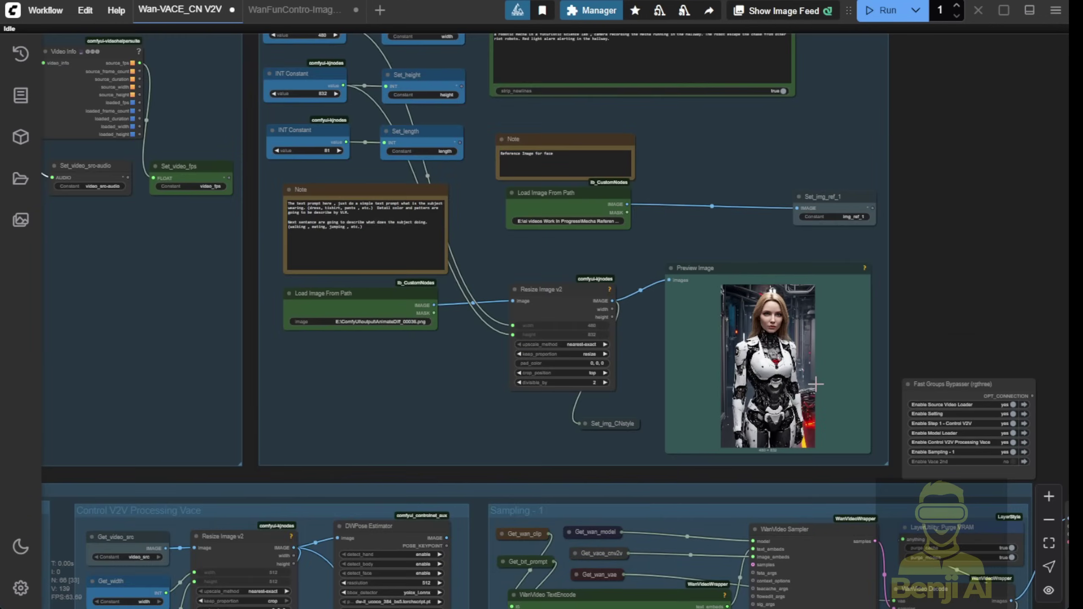
scroll(816, 385, "up", 2)
left_click_drag(800, 254, 800, 228)
scroll(868, 395, "up", 3)
left_click_drag(895, 480, 897, 509)
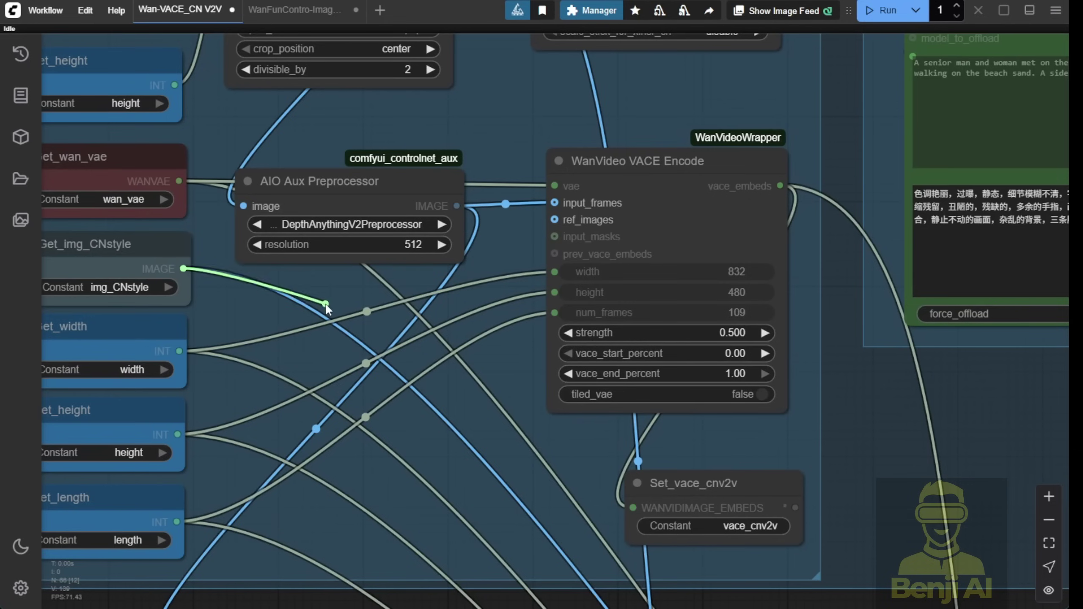
Move the Vace 2nd group farther right, away from the depth-map Video Combine node
left_click_drag(431, 409, 345, 242)
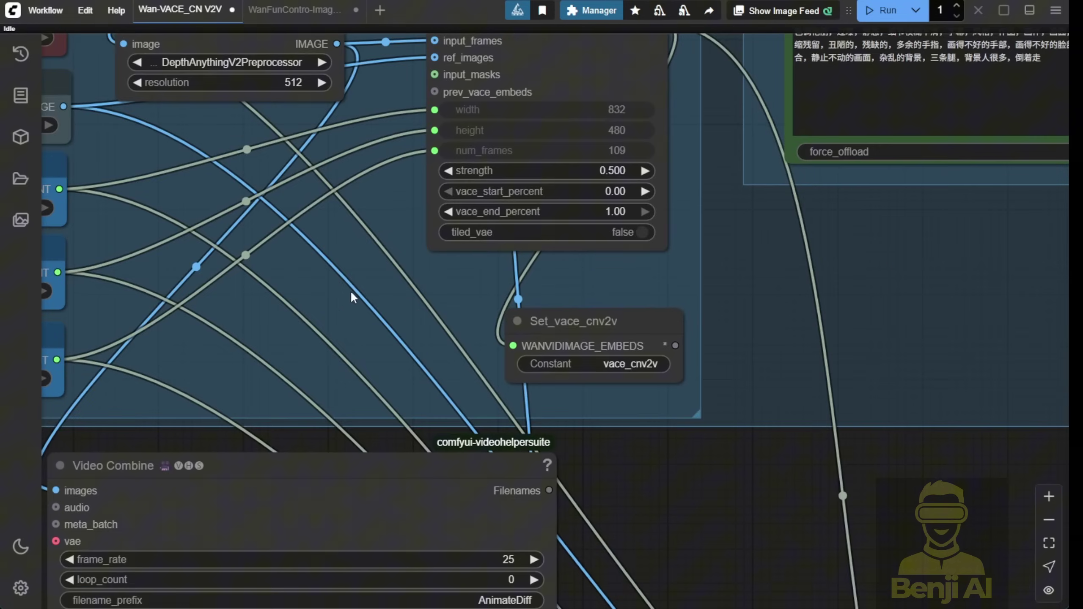
scroll(354, 295, "down", 5)
scroll(819, 338, "down", 2)
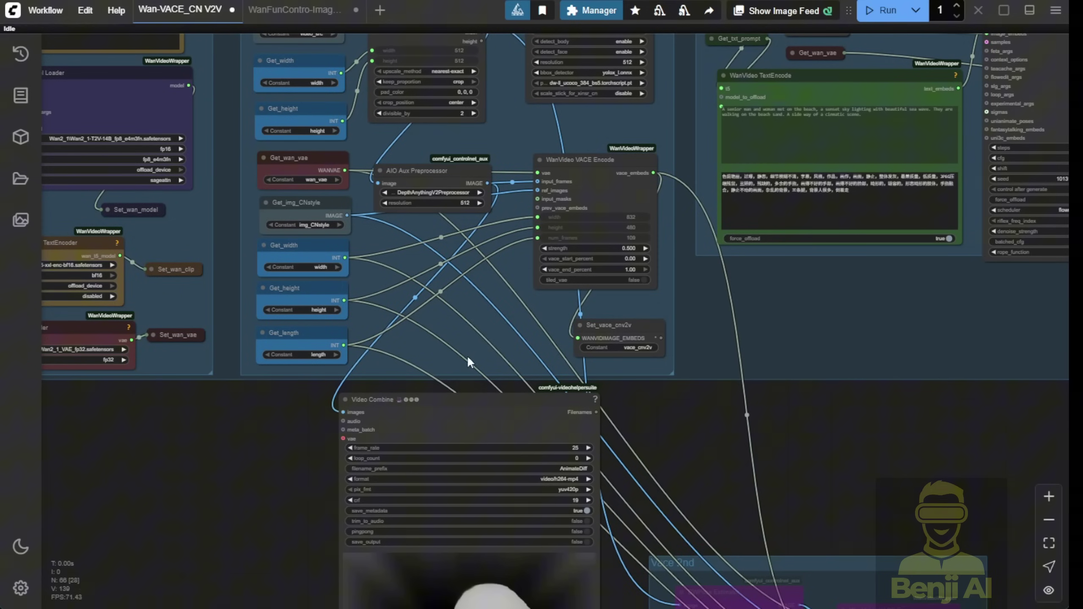
left_click_drag(467, 358, 464, 230)
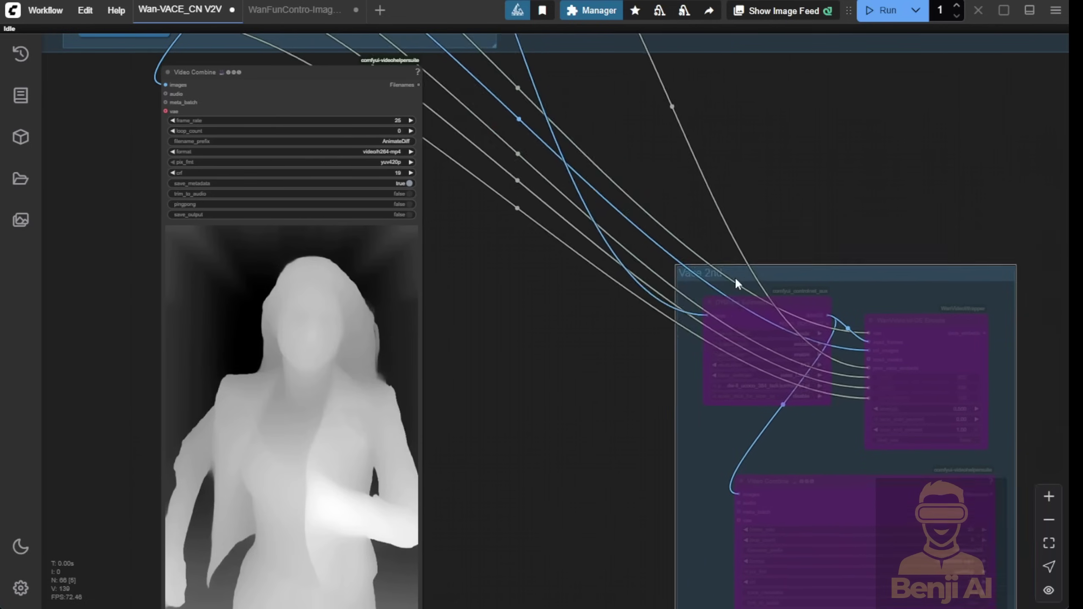
left_click_drag(735, 277, 716, 240)
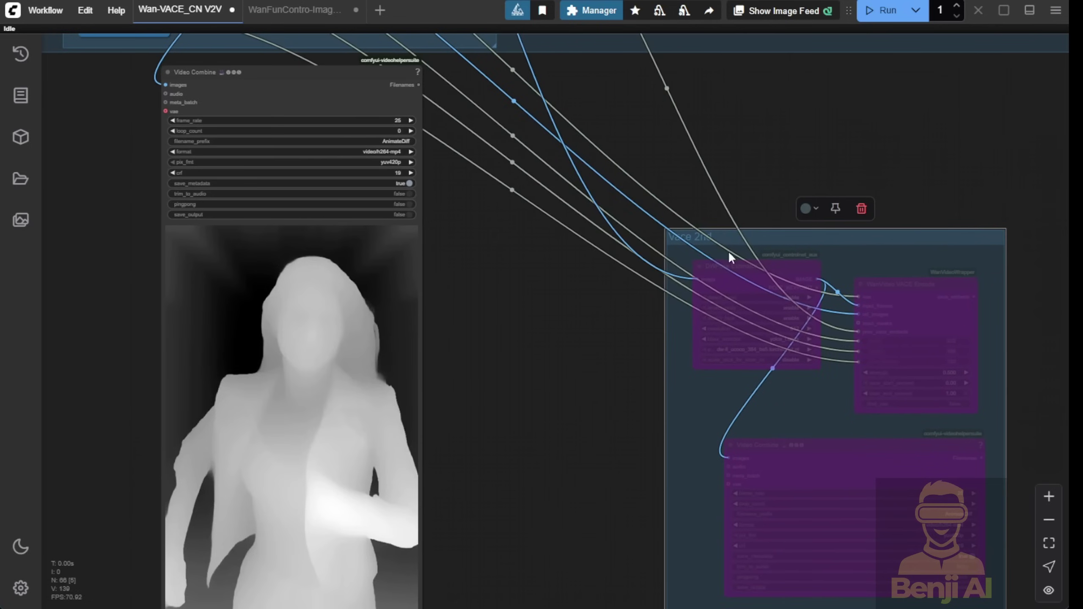
left_click_drag(549, 198, 768, 331)
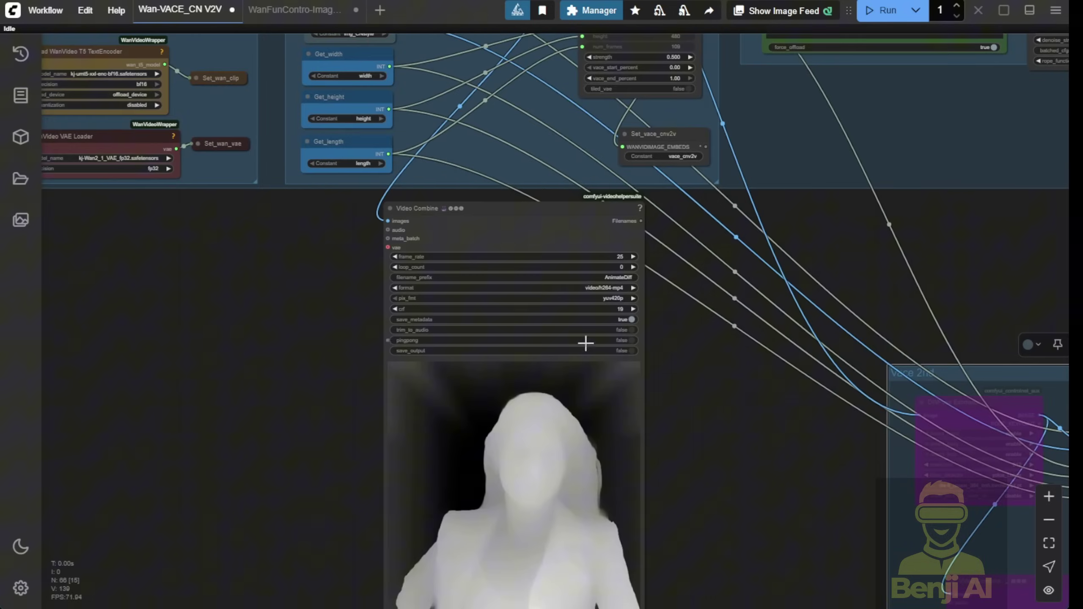
Play the depth-map preview in the Video Combine node below the Control V2V group, and pause it after viewing
scroll(602, 382, "down", 3)
left_click_drag(663, 399, 726, 293)
right_click(610, 371)
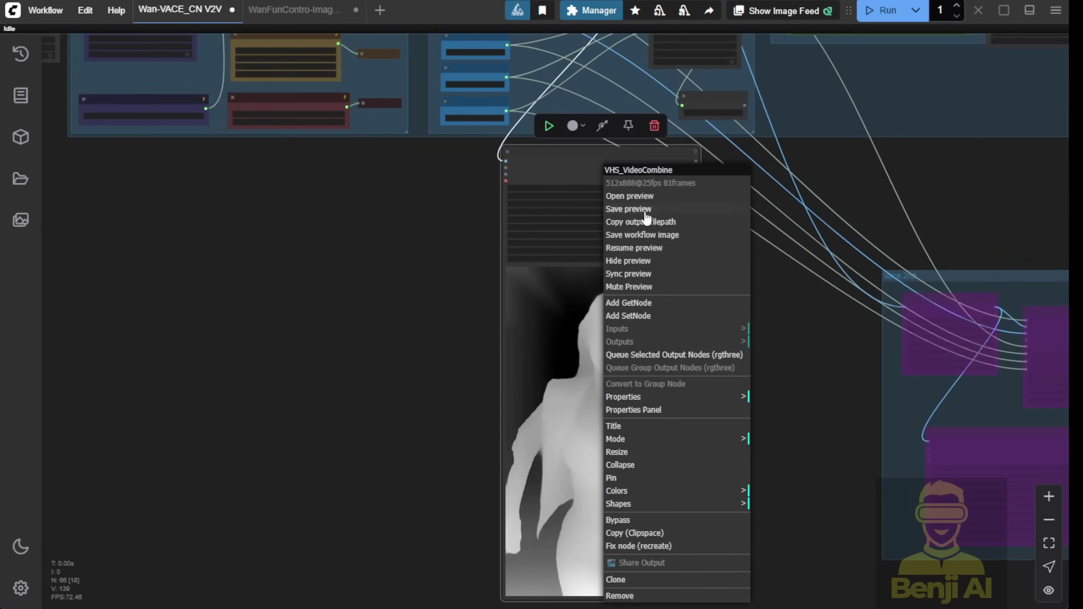
left_click(642, 248)
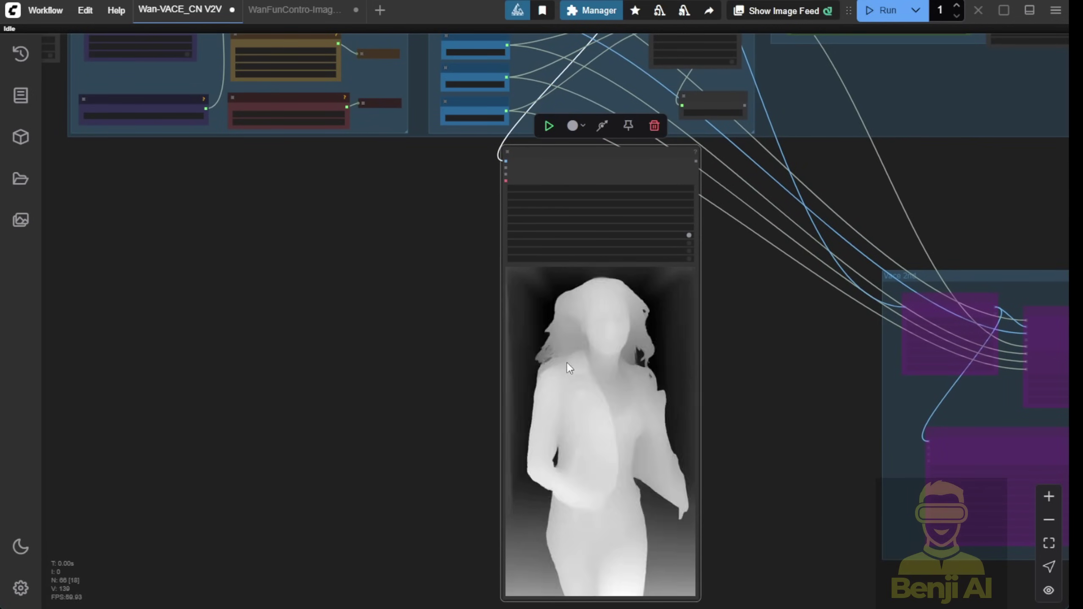
scroll(641, 406, "up", 3)
scroll(713, 390, "down", 2)
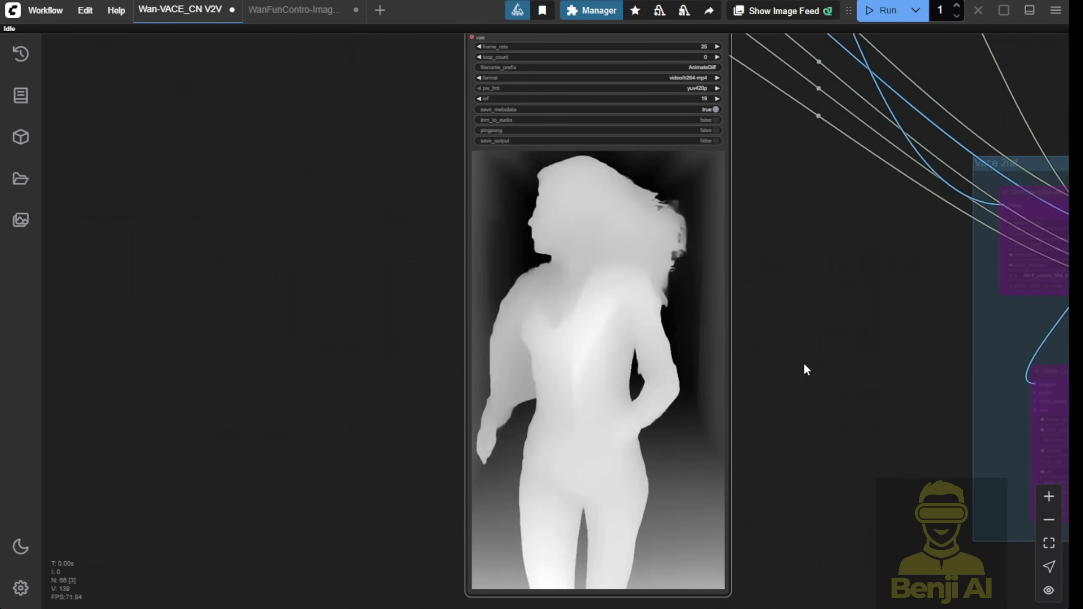
right_click(613, 381)
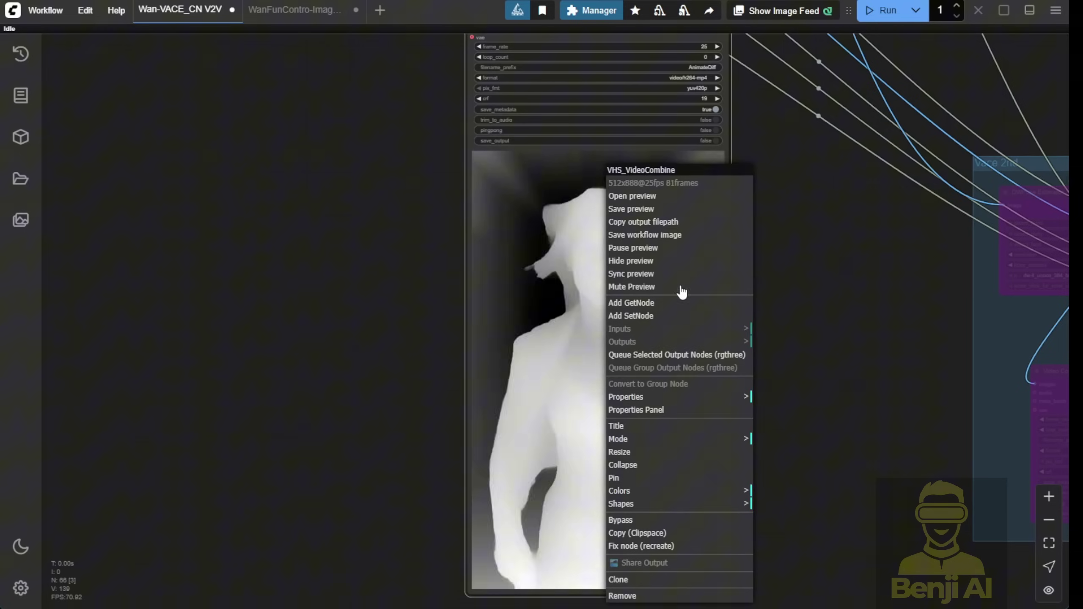
left_click(672, 247)
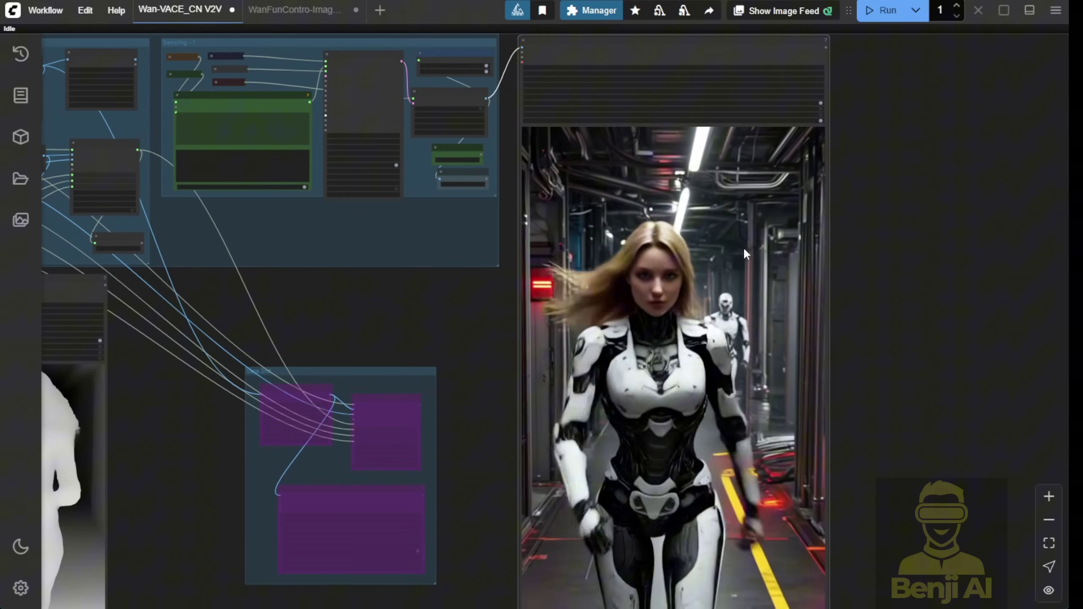
Pause the generated robot video's preview in the output node beside the Sampling - 1 group
left_click_drag(878, 487, 865, 393)
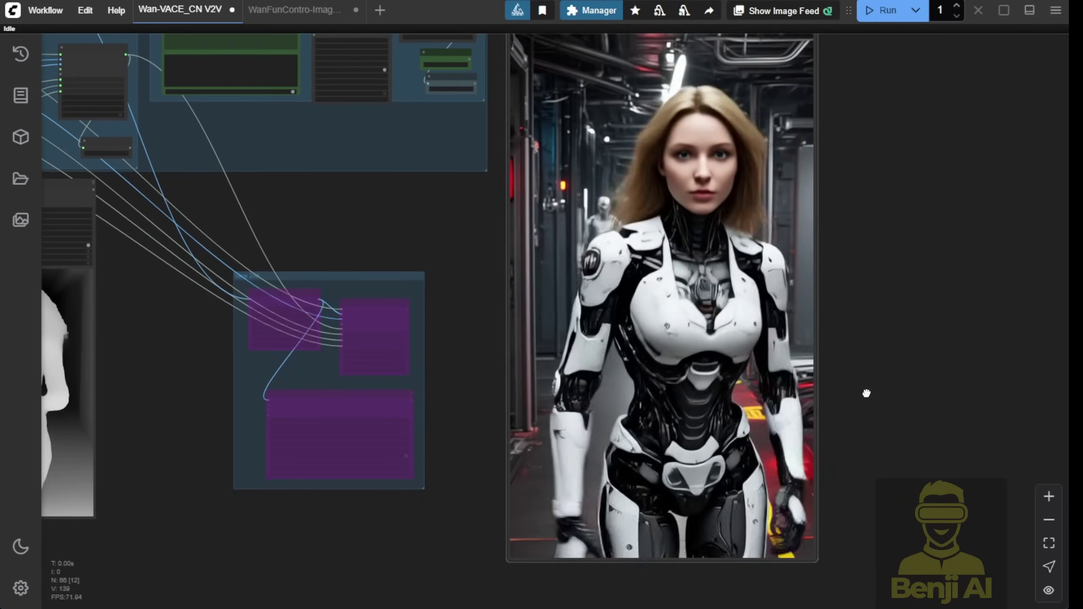
right_click(687, 169)
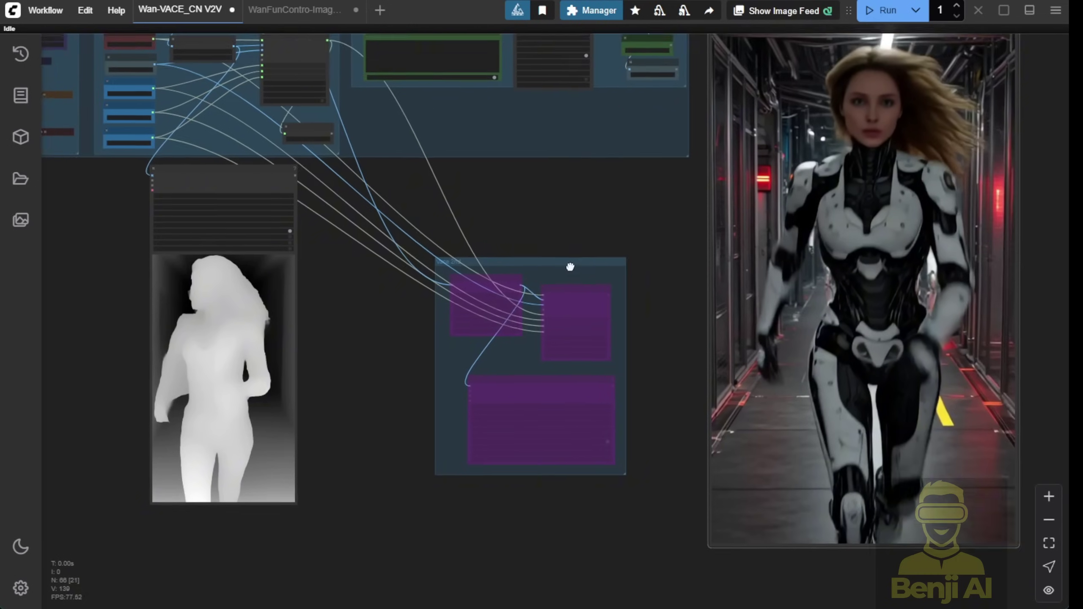
Move the Vace 2nd group up beside the depth-map Video Combine node and re-enable its bypassed nodes
left_click_drag(571, 267, 423, 165)
scroll(517, 250, "up", 3)
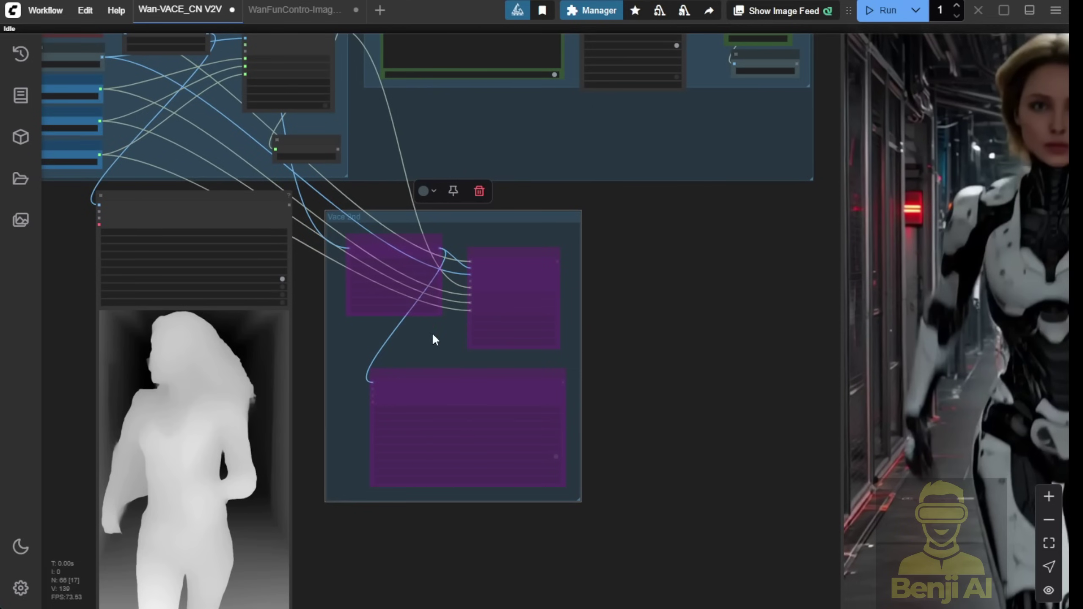
right_click(431, 323)
left_click(486, 467)
scroll(636, 309, "up", 3)
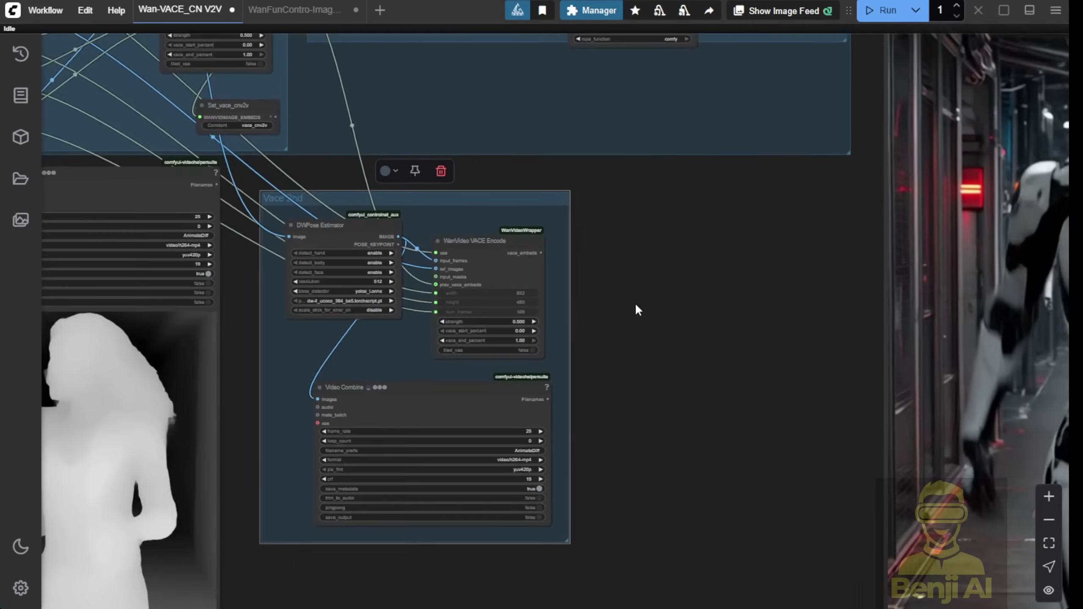
In the Vace 2nd group, move the WanVideo VACE Encode node slightly up and the DWPose Estimator node slightly down
left_click_drag(621, 295, 771, 241)
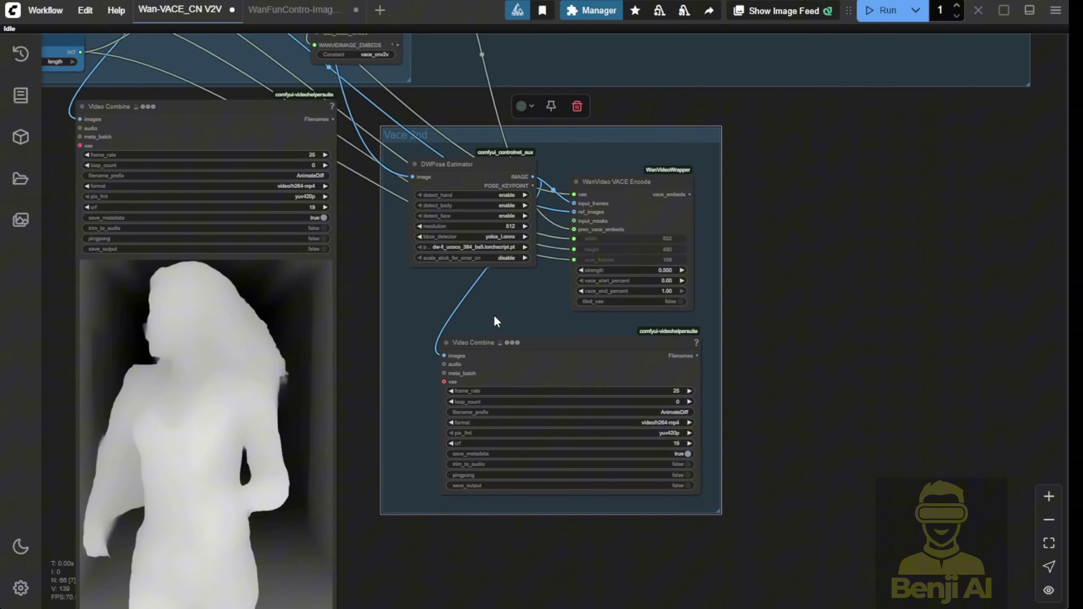
scroll(528, 334, "up", 5)
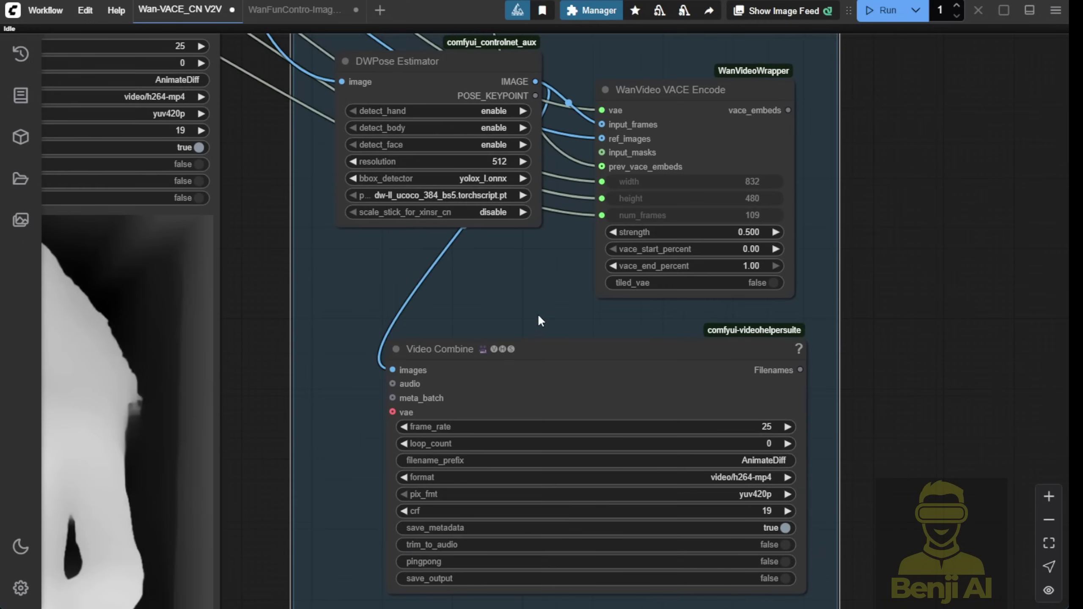
scroll(542, 277, "up", 2)
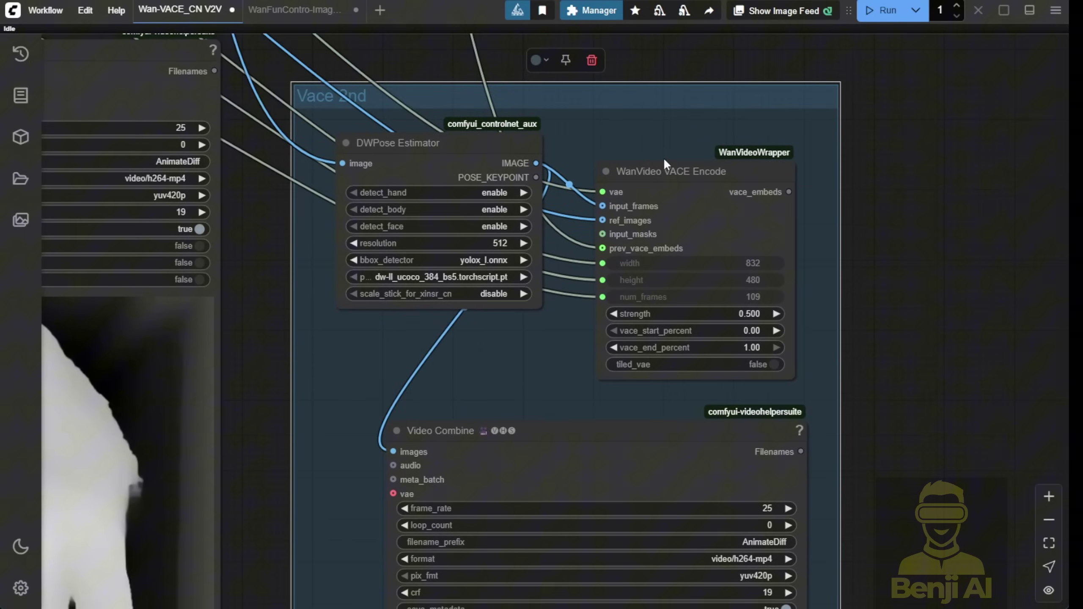
left_click_drag(660, 176, 660, 144)
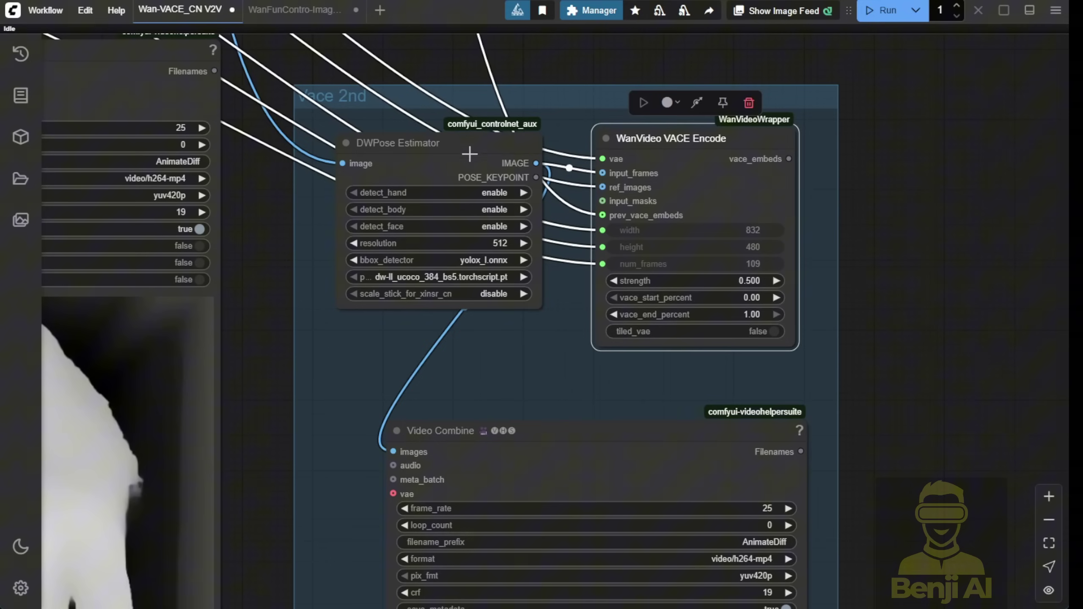
left_click_drag(470, 150, 469, 185)
scroll(418, 197, "up", 4)
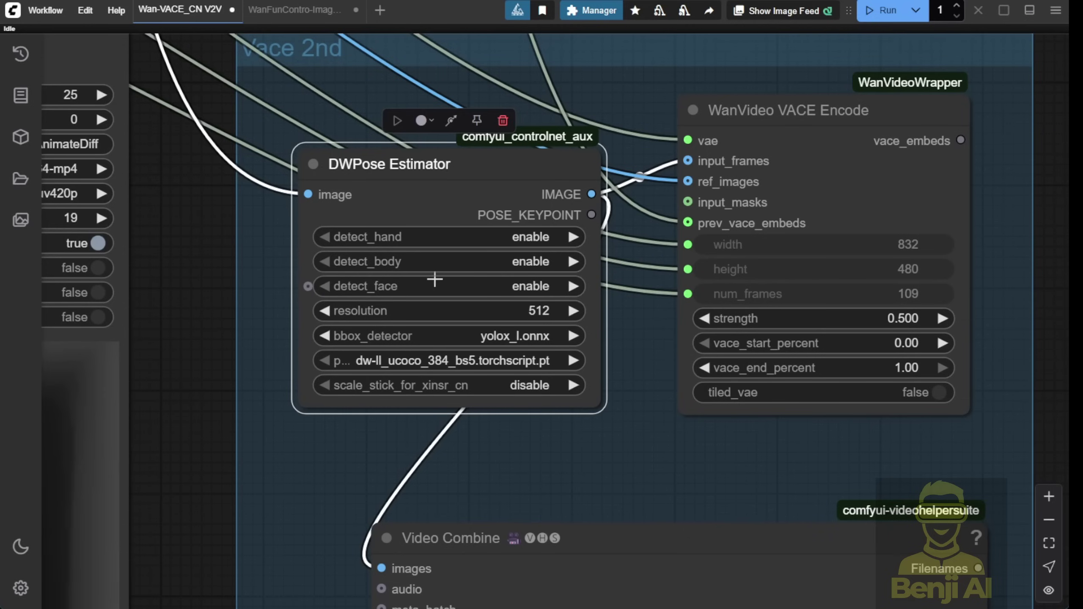
scroll(505, 287, "down", 4)
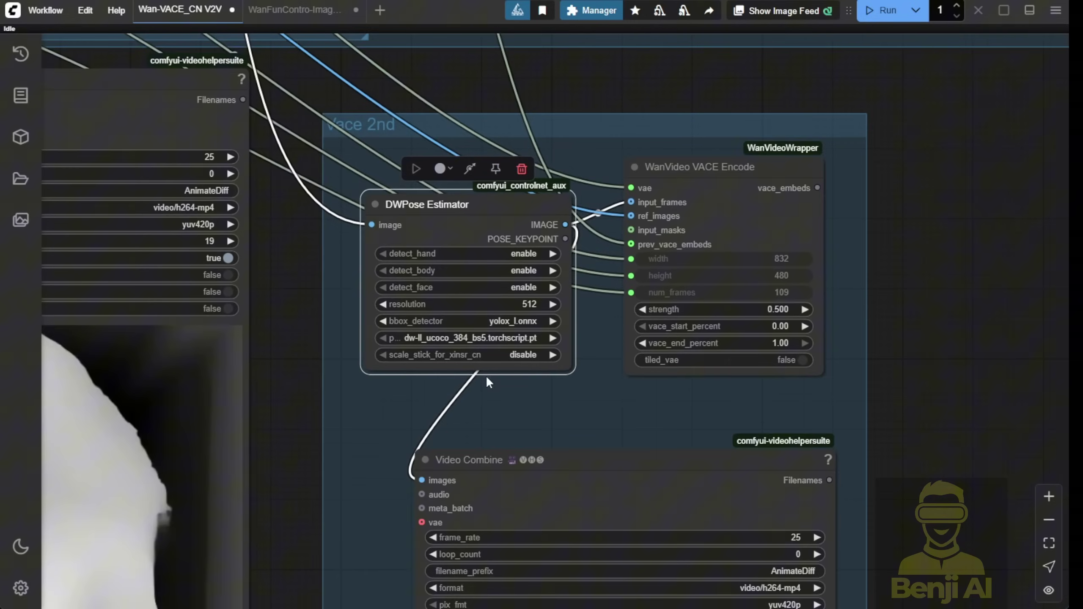
scroll(487, 376, "down", 2)
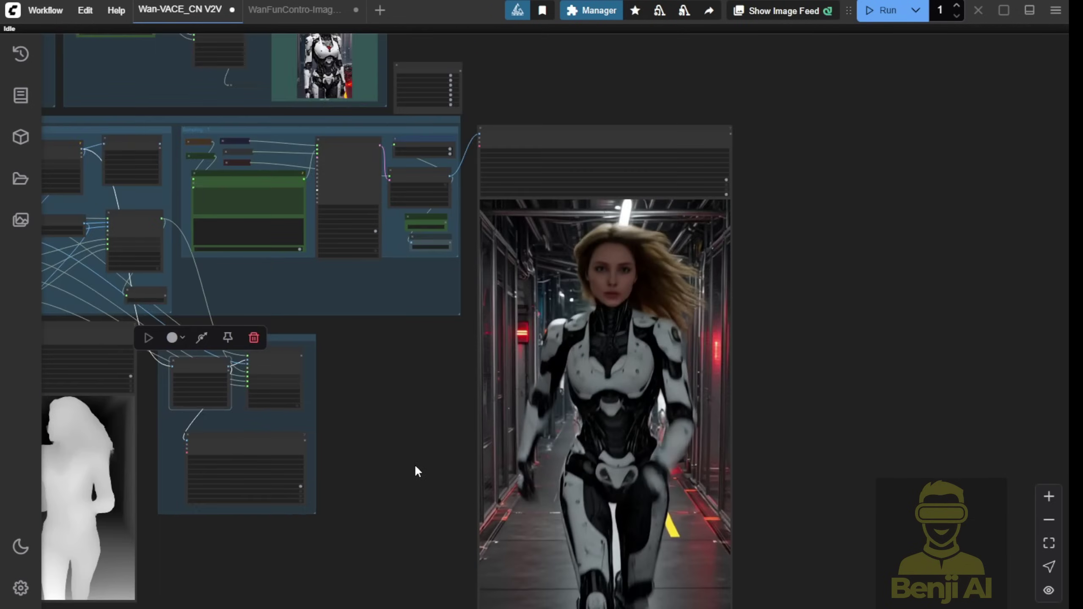
left_click_drag(414, 464, 643, 557)
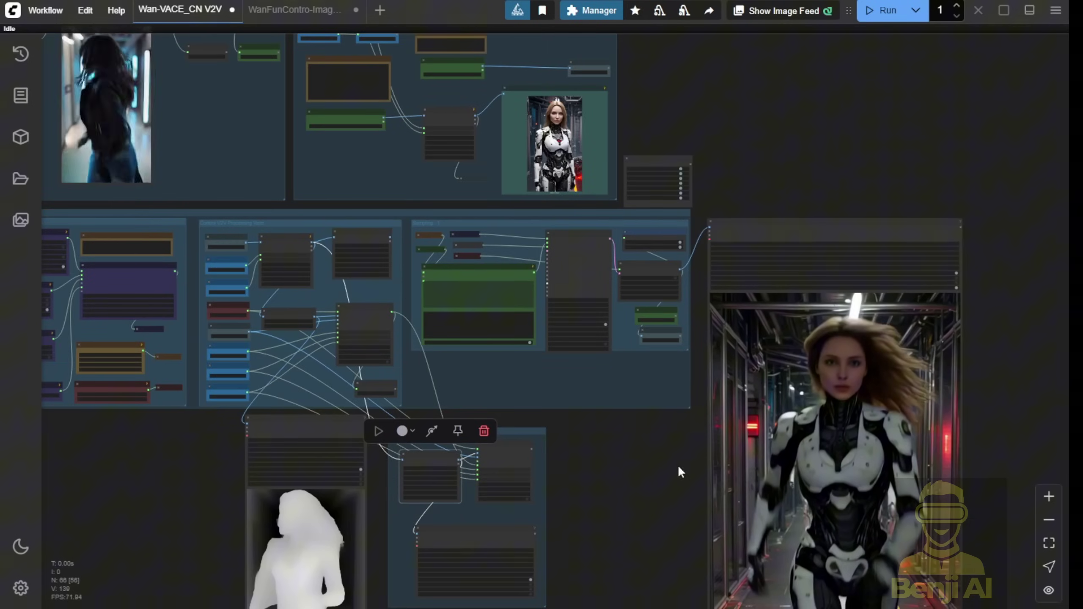
scroll(610, 408, "up", 3)
left_click(597, 402)
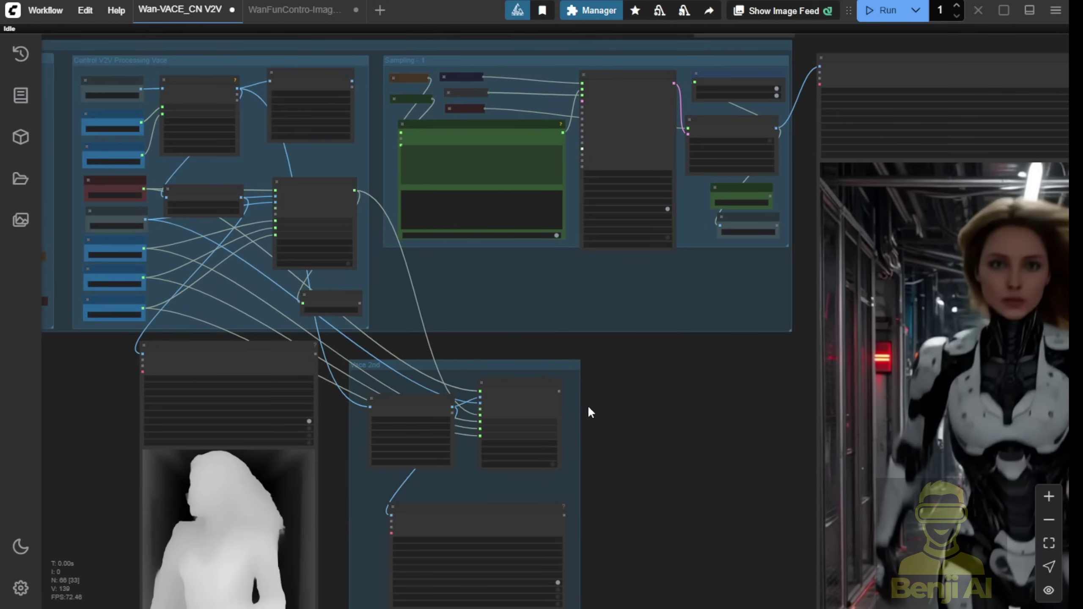
In the Vace 2nd group, move the DWPose Estimator and the Video Combine node slightly up and to the left
scroll(585, 366, "up", 7)
left_click_drag(484, 334, 579, 165)
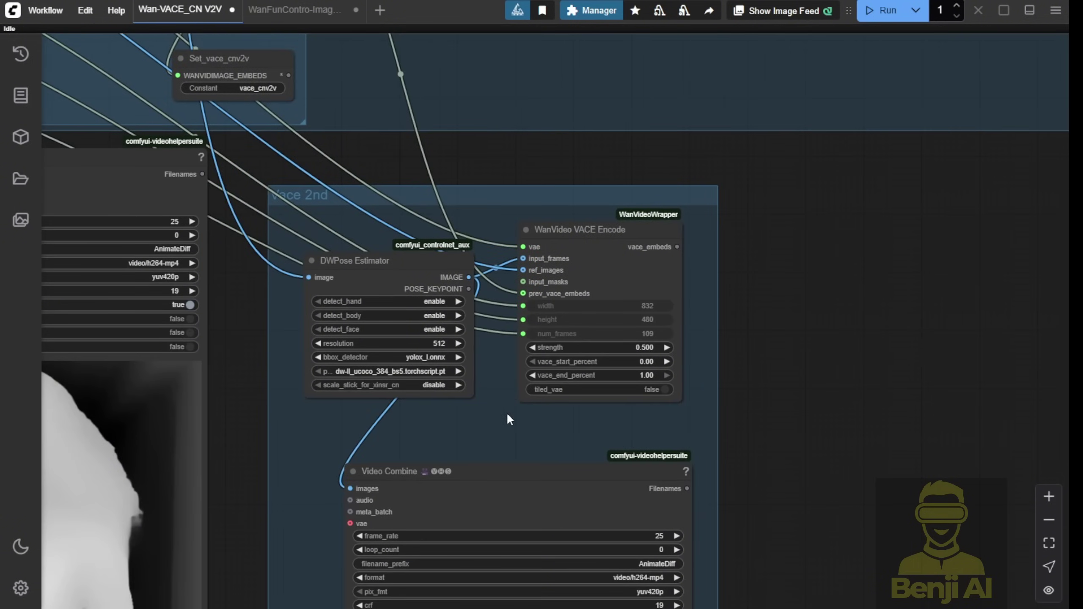
mouse_move(347, 266)
left_mouse_down()
mouse_move(311, 180)
mouse_move(341, 189)
mouse_move(334, 250)
left_mouse_up()
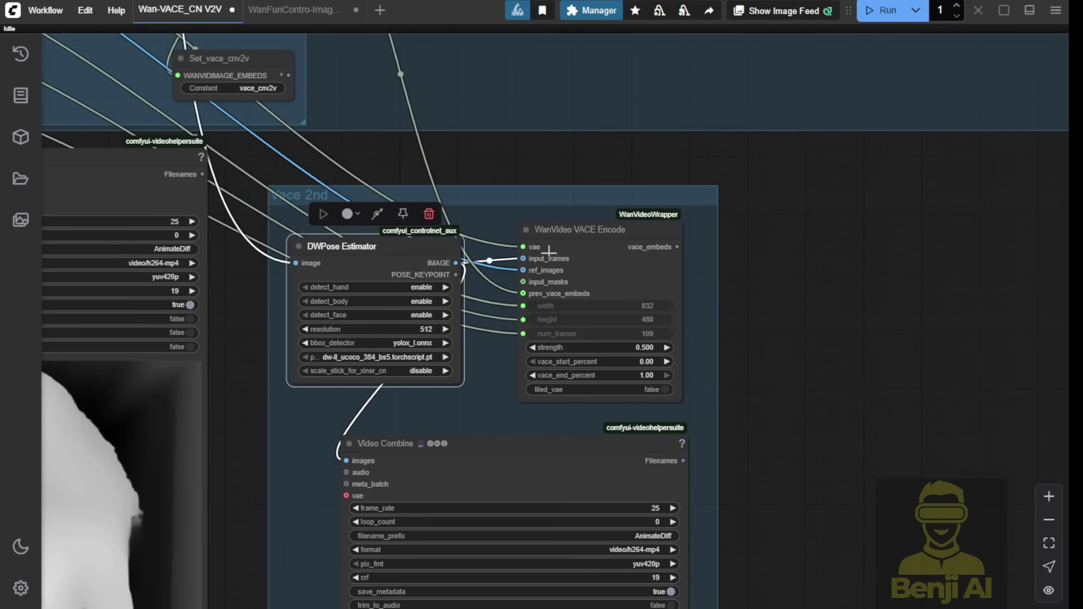
Examine the ref_images and prev_vace_embeds inputs of the Vace 2nd encode node, tracing back to the first VACE Encode and the sampler
scroll(550, 255, "up", 4)
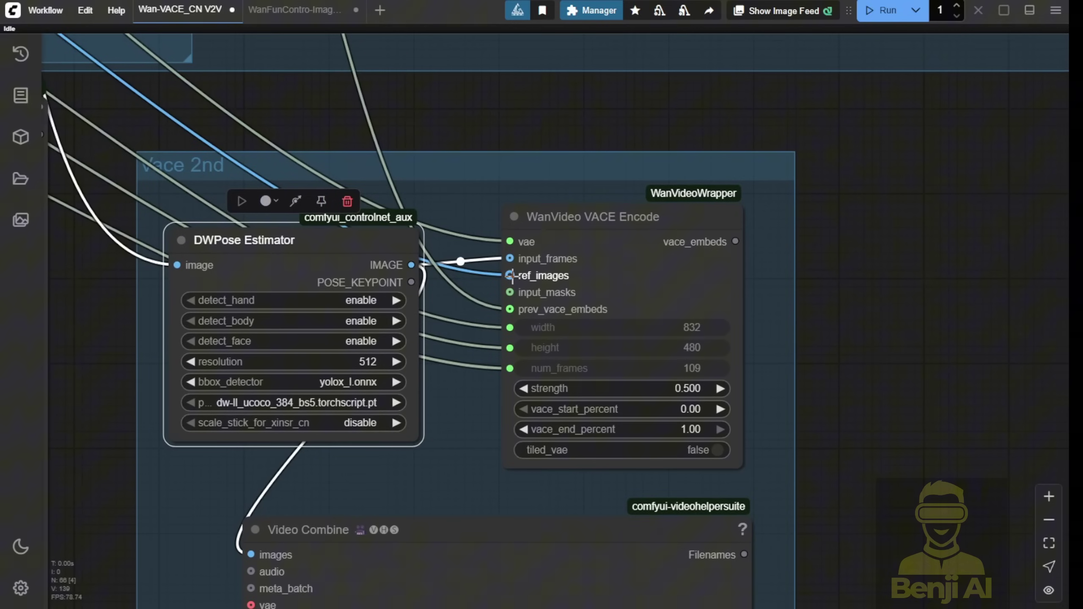
left_click_drag(511, 276, 510, 276)
scroll(509, 277, "down", 7)
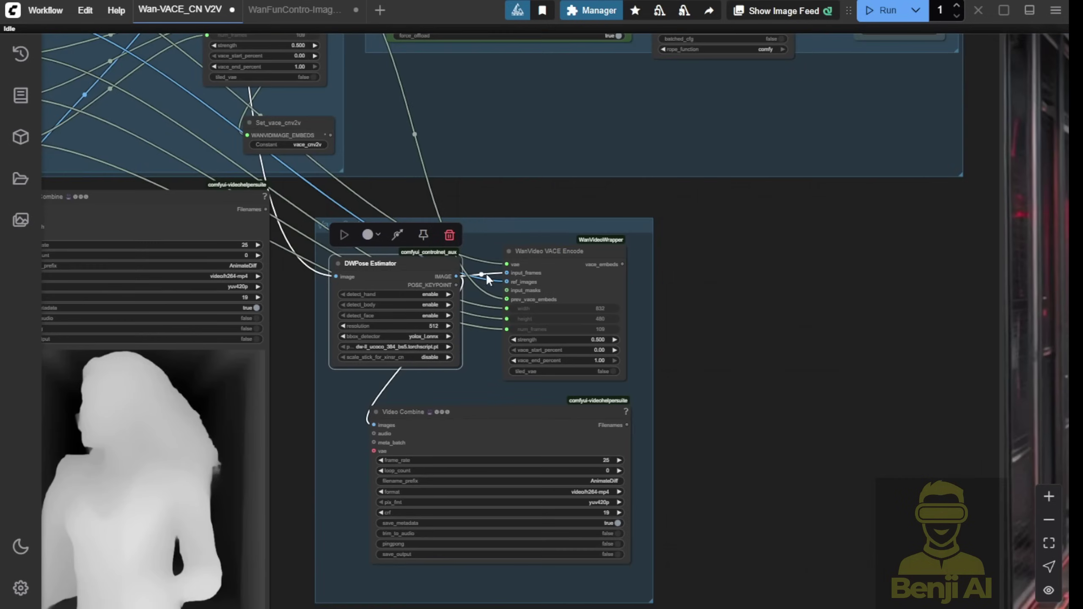
scroll(487, 209, "down", 4)
left_click_drag(686, 193, 519, 297)
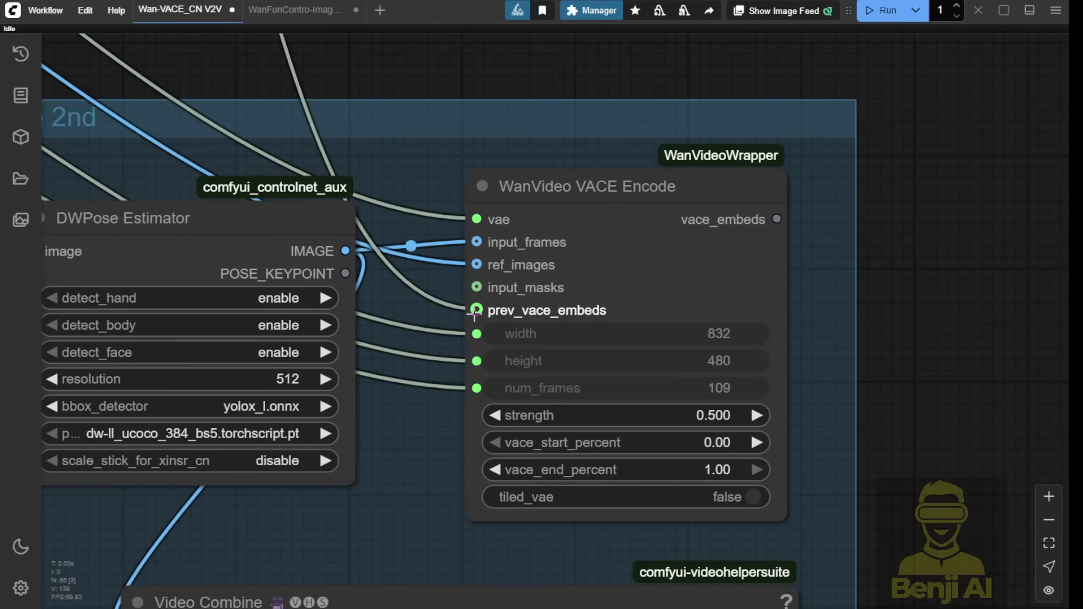
mouse_move(475, 313)
left_mouse_down()
mouse_move(463, 308)
mouse_move(474, 312)
left_mouse_up()
scroll(476, 310, "down", 6)
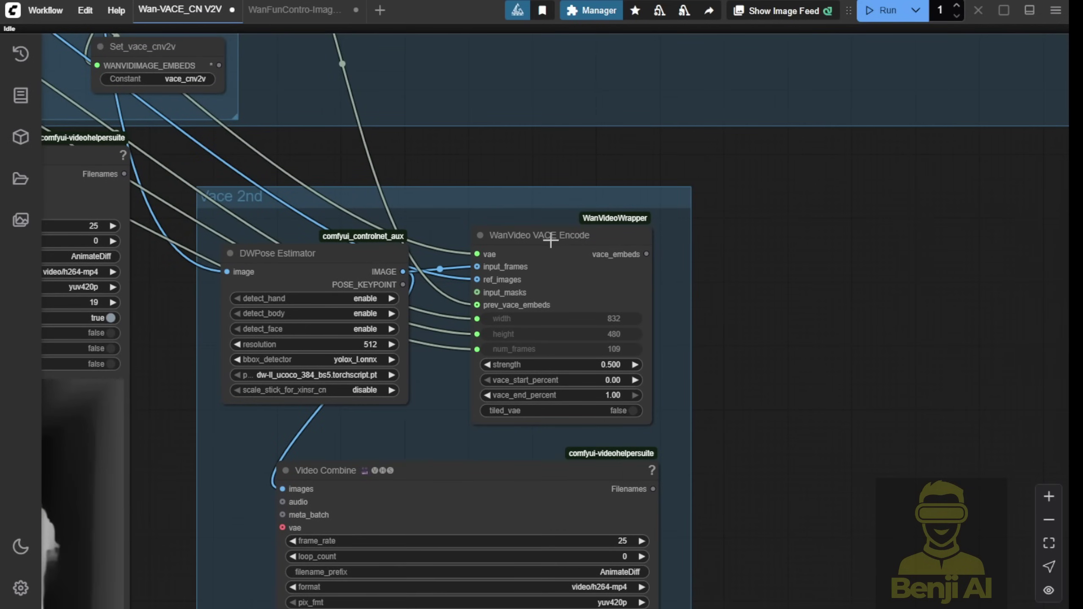
left_click(572, 251)
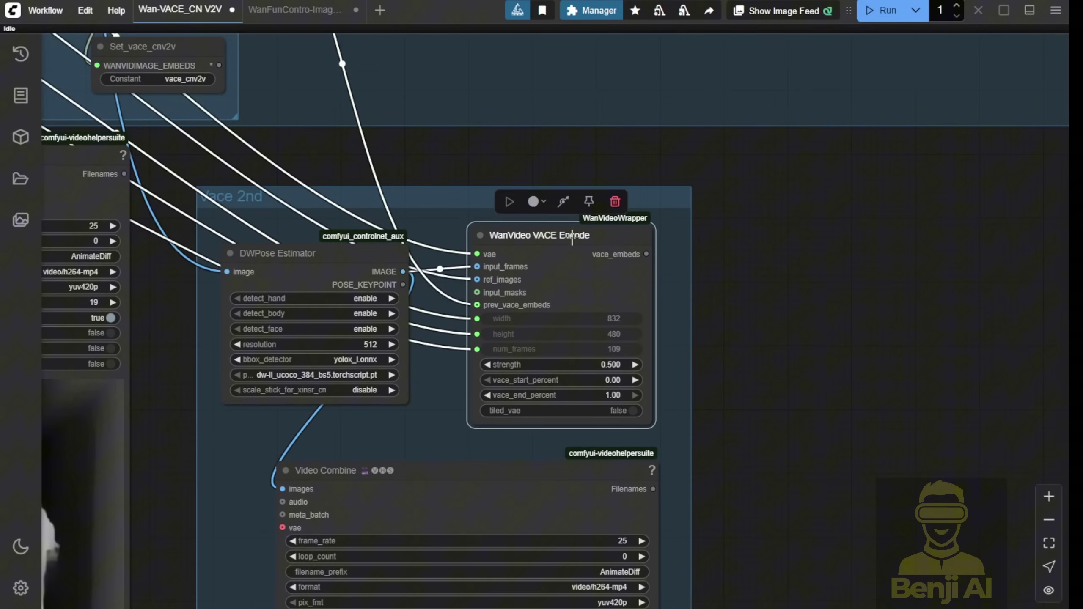
left_click_drag(424, 160, 541, 272)
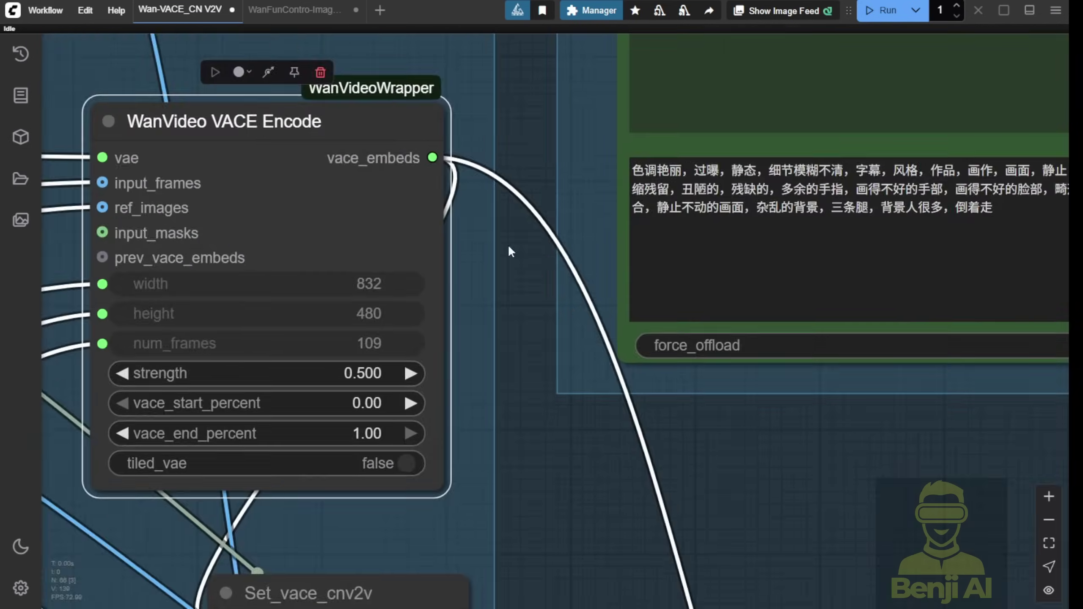
scroll(533, 282, "down", 11)
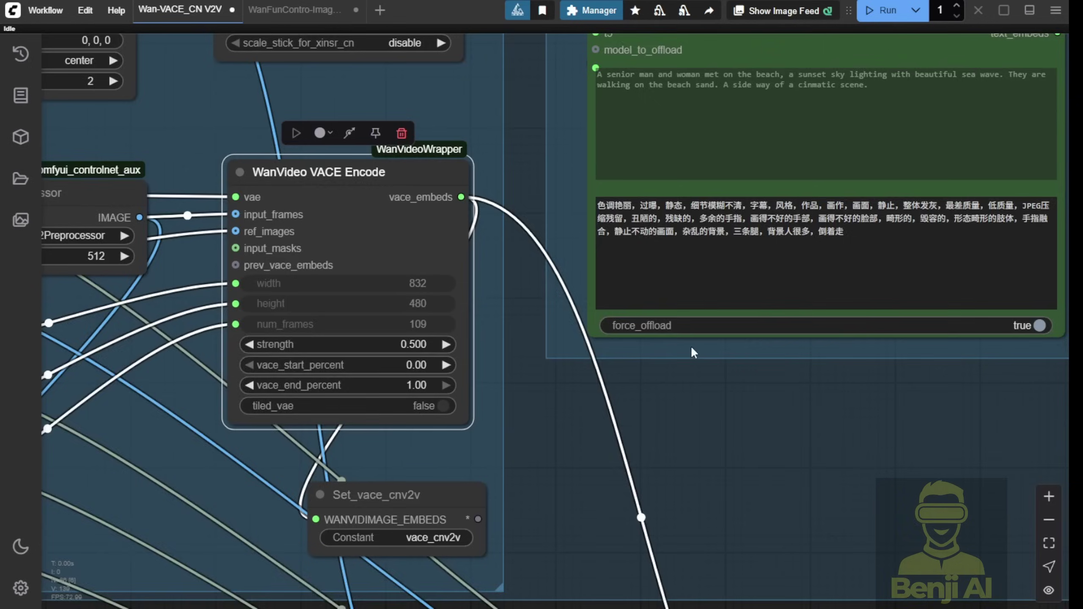
left_click_drag(840, 408, 613, 508)
scroll(770, 293, "up", 4)
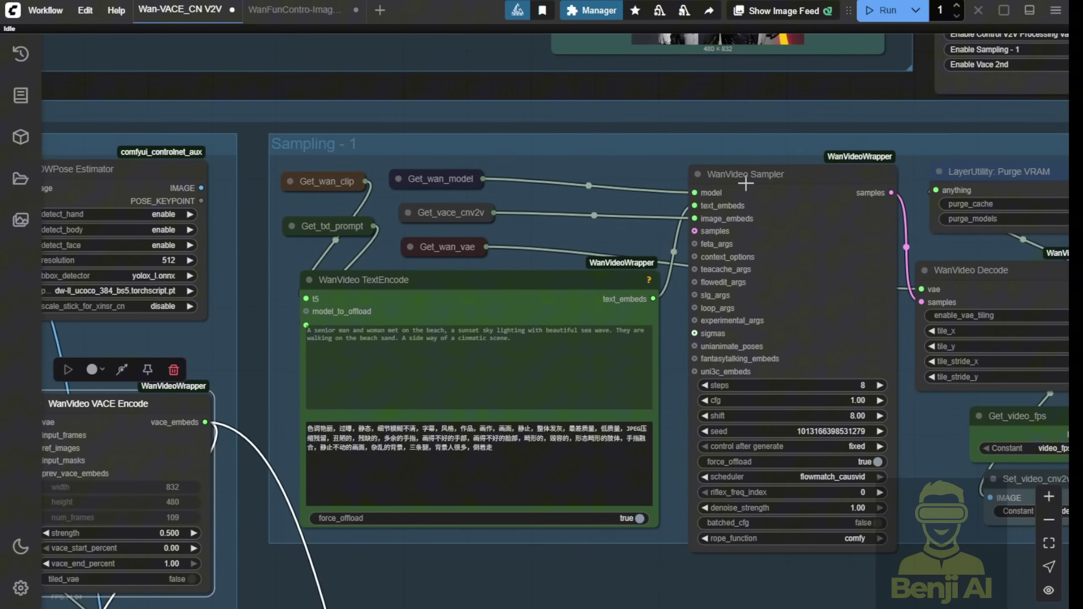
Move the Set_vace_cnv2v node out of the Control V2V Processing Vace group to the free space beside the Vace 2nd group
left_click_drag(499, 558, 564, 222)
left_click_drag(243, 314, 940, 469)
left_click_drag(792, 406, 432, 280)
scroll(516, 367, "up", 5)
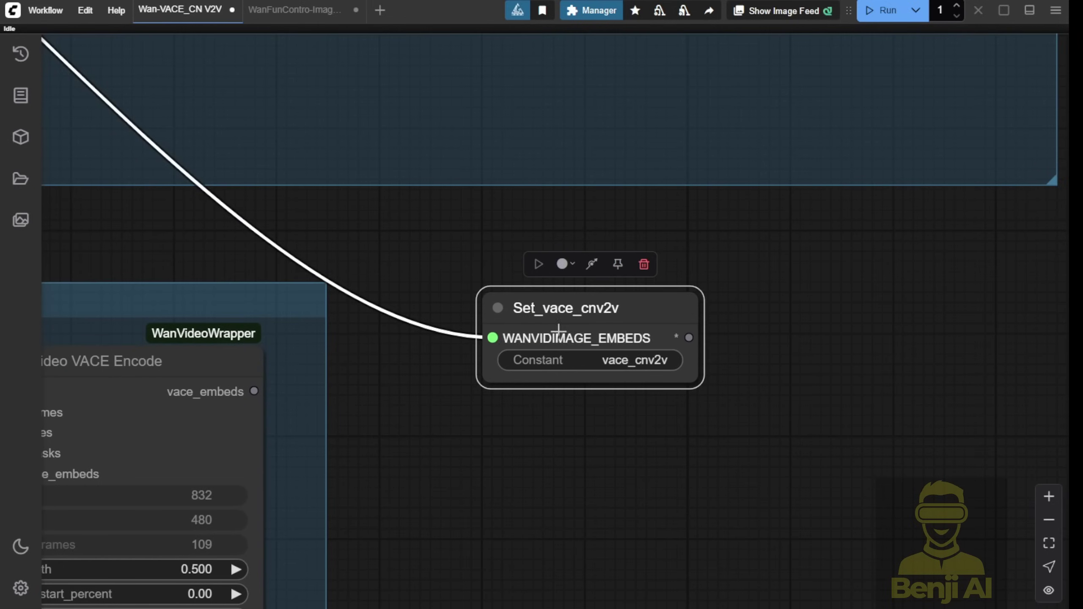
Connect the second WanVideo VACE Encode's vace_embeds output to Set_vace_cnv2v, and move that Set node closer to the Vace 2nd group
scroll(539, 358, "down", 3)
left_click_drag(157, 419, 257, 388)
left_click(340, 346)
scroll(340, 346, "up", 4)
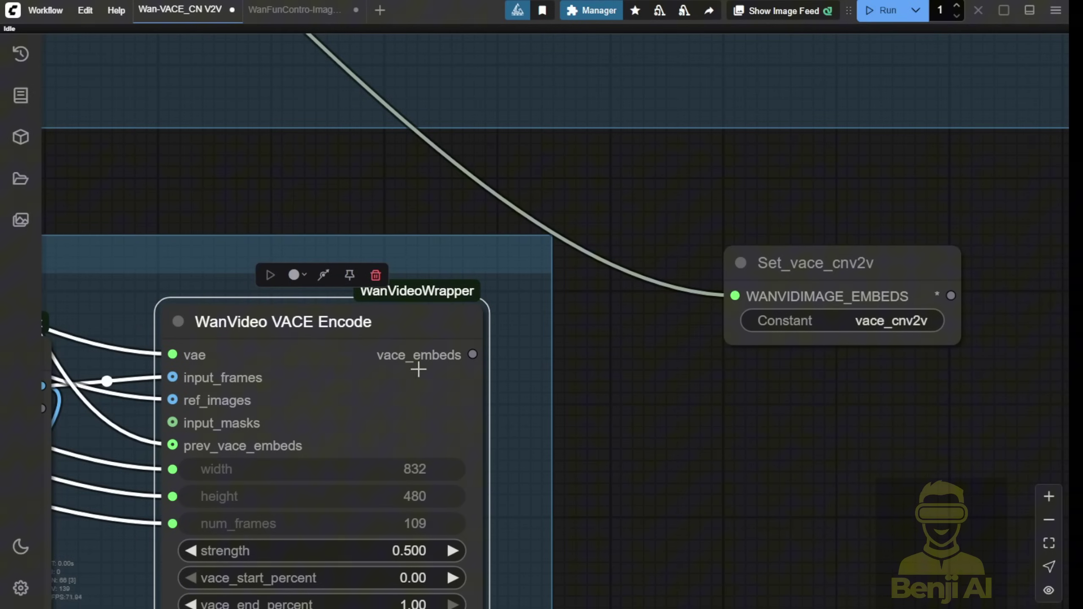
left_click_drag(468, 354, 735, 296)
left_click_drag(788, 262, 671, 287)
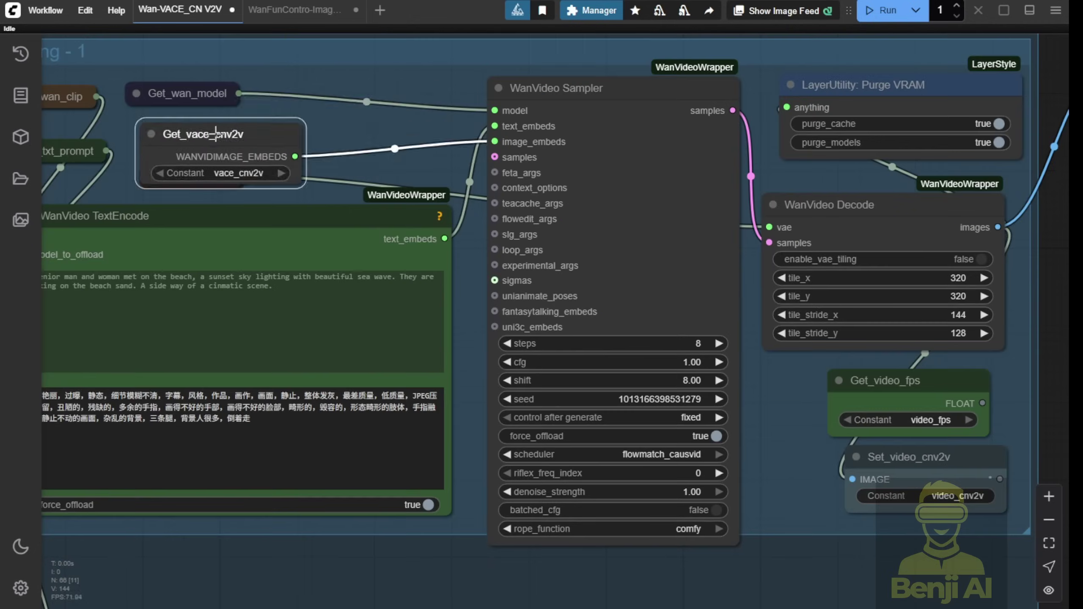
Move the Get_vace_cnv2v node in the Sampling - 1 group closer to the WanVideo Sampler's image_embeds input
left_click_drag(210, 133, 342, 101)
scroll(351, 150, "up", 8)
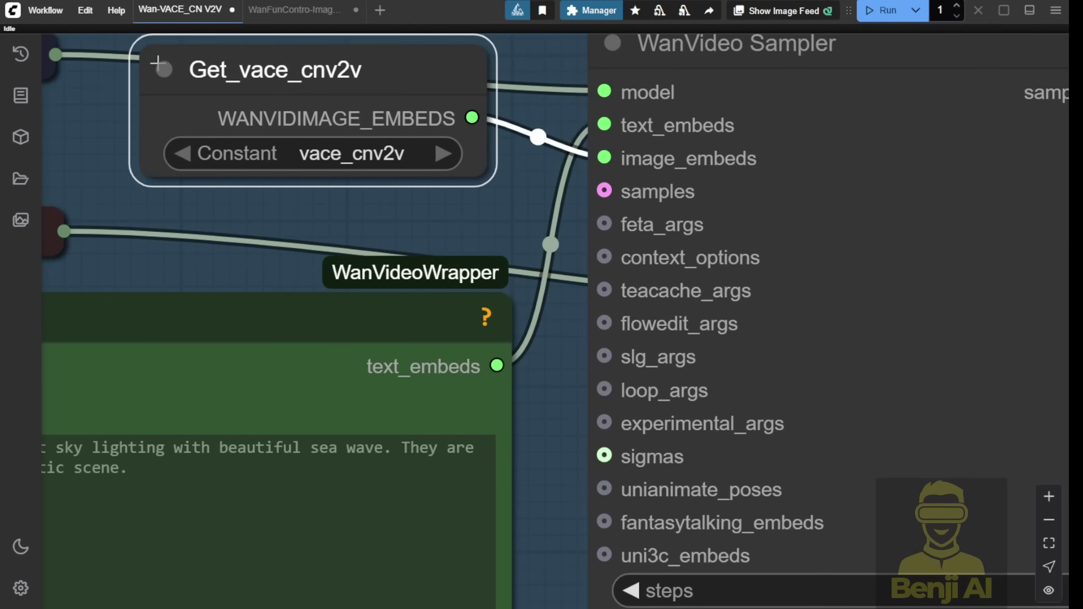
scroll(444, 201, "down", 10)
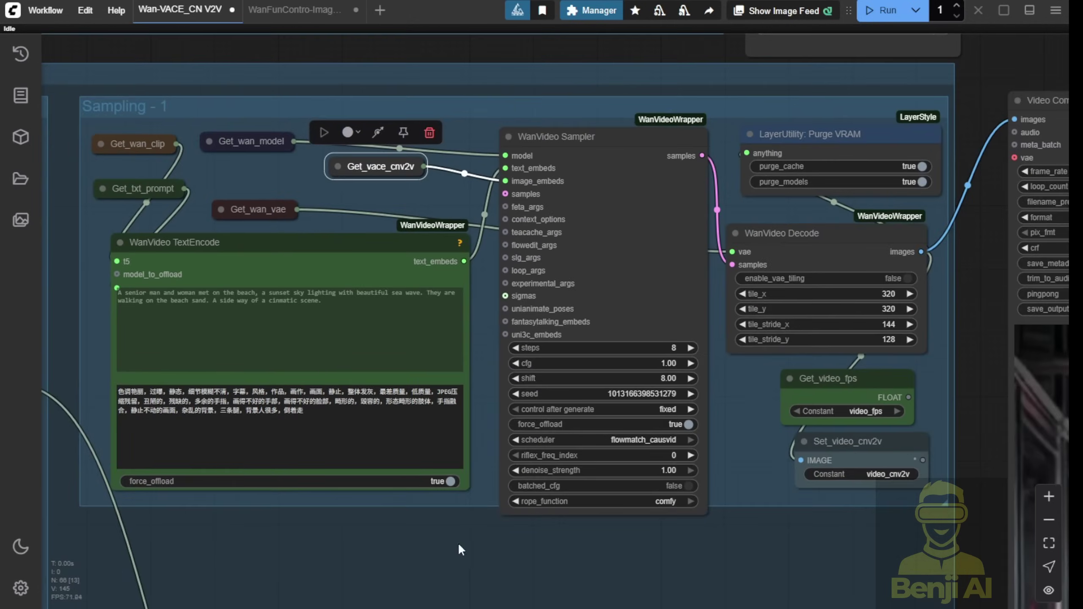
Lower the Set_vace_cnv2v node slightly so it sits level with the second VACE Encode's vace_embeds output
left_click_drag(459, 550, 507, 15)
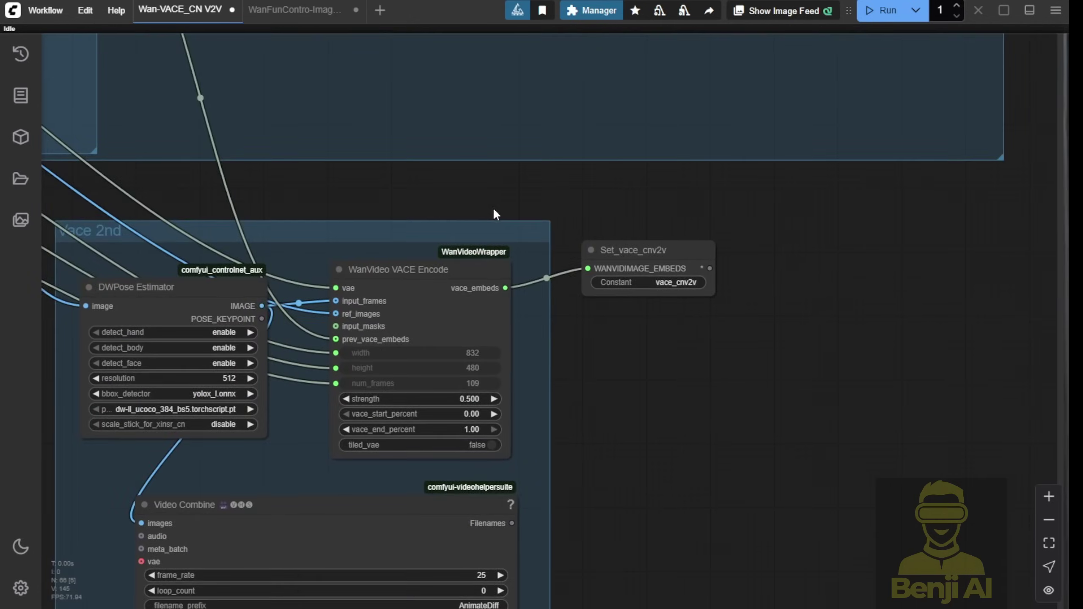
left_click_drag(481, 207, 700, 257)
scroll(675, 254, "down", 4)
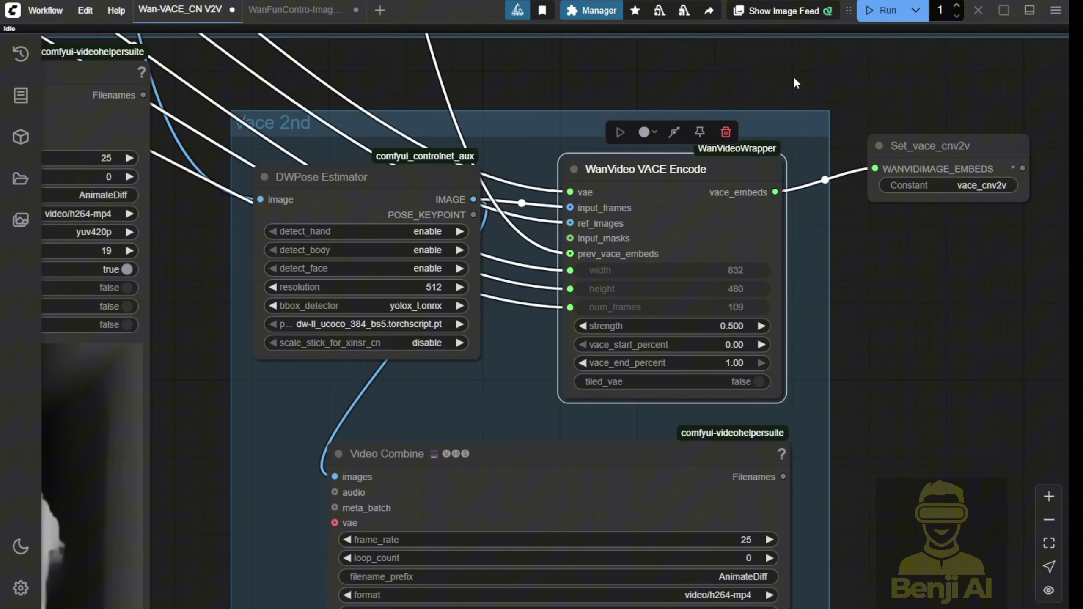
left_click_drag(832, 82, 465, 111)
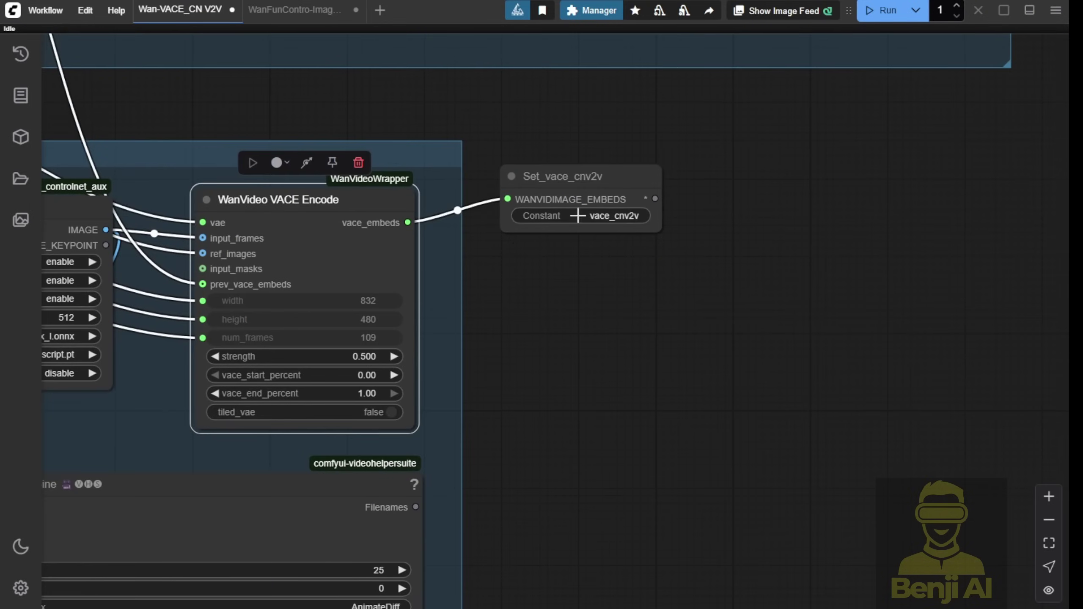
left_click_drag(582, 192, 582, 211)
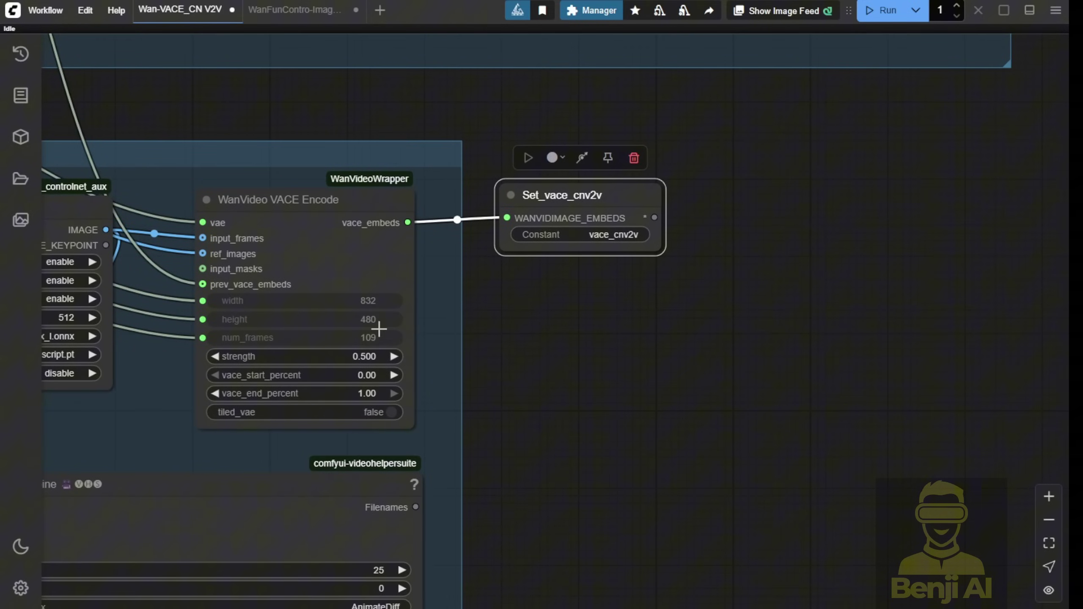
Disable the Sampling - 1 group in the Fast Groups Bypasser, leaving the Vace 2nd group enabled
scroll(661, 257, "down", 7)
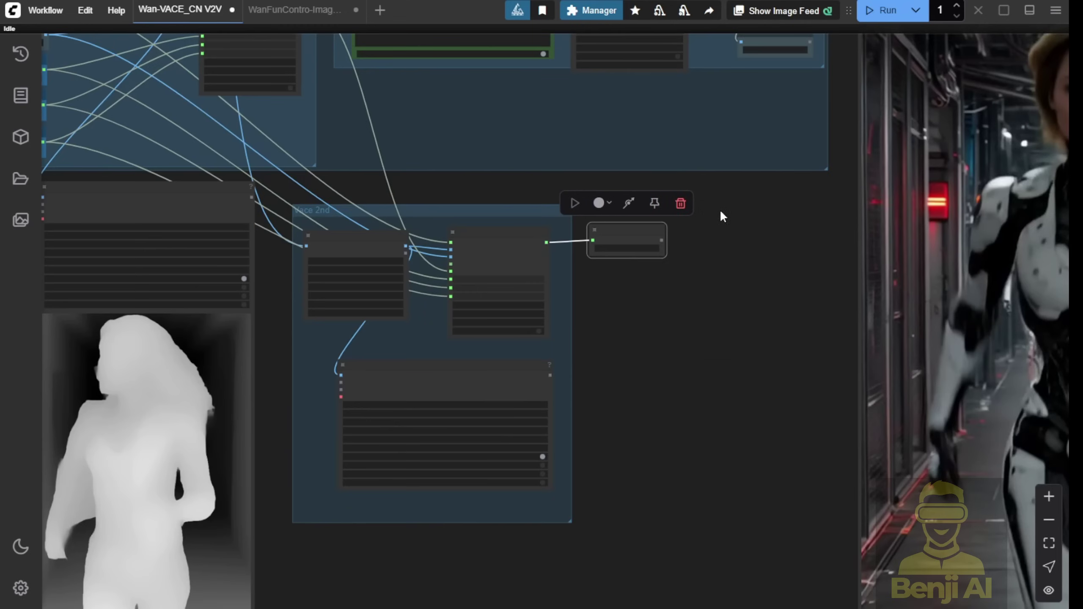
left_click_drag(720, 209, 695, 472)
scroll(696, 472, "down", 3)
scroll(822, 174, "up", 10)
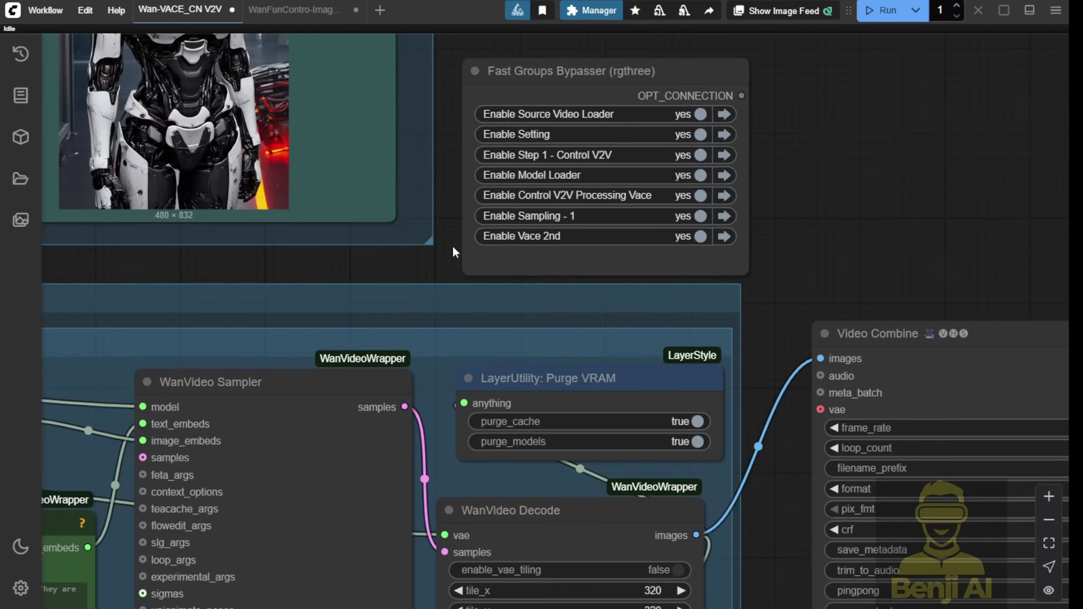
scroll(622, 228, "up", 2)
left_click(711, 213)
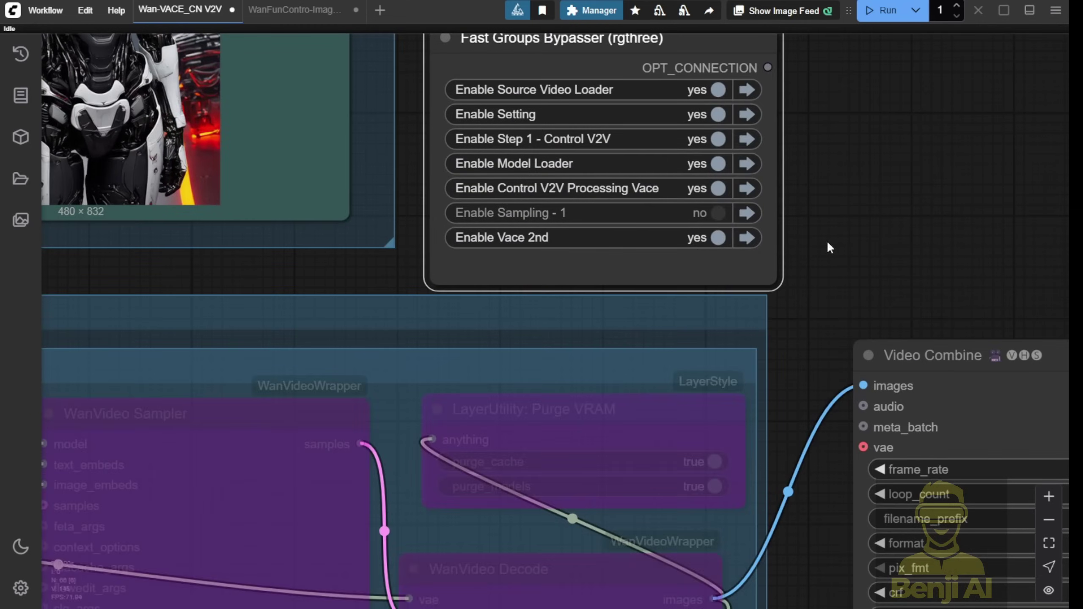
Resume the pose preview in the Vace 2nd group's Video Combine node and view it beside the depth-map preview
scroll(829, 245, "down", 4)
left_click_drag(448, 452, 554, 123)
left_click_drag(388, 386, 559, 192)
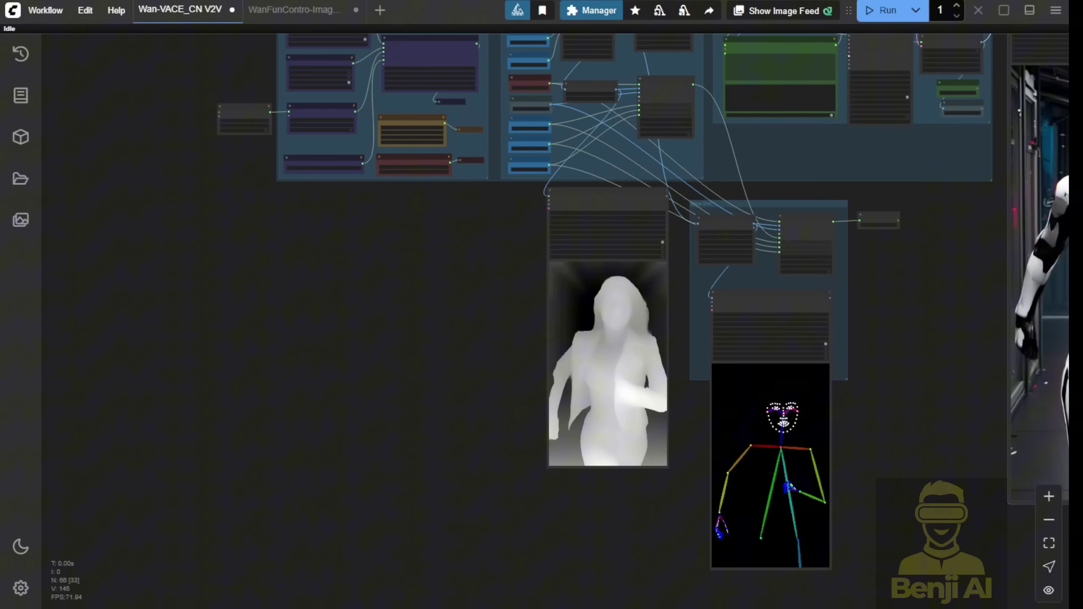
left_click_drag(885, 305, 878, 402)
left_click_drag(873, 449, 898, 284)
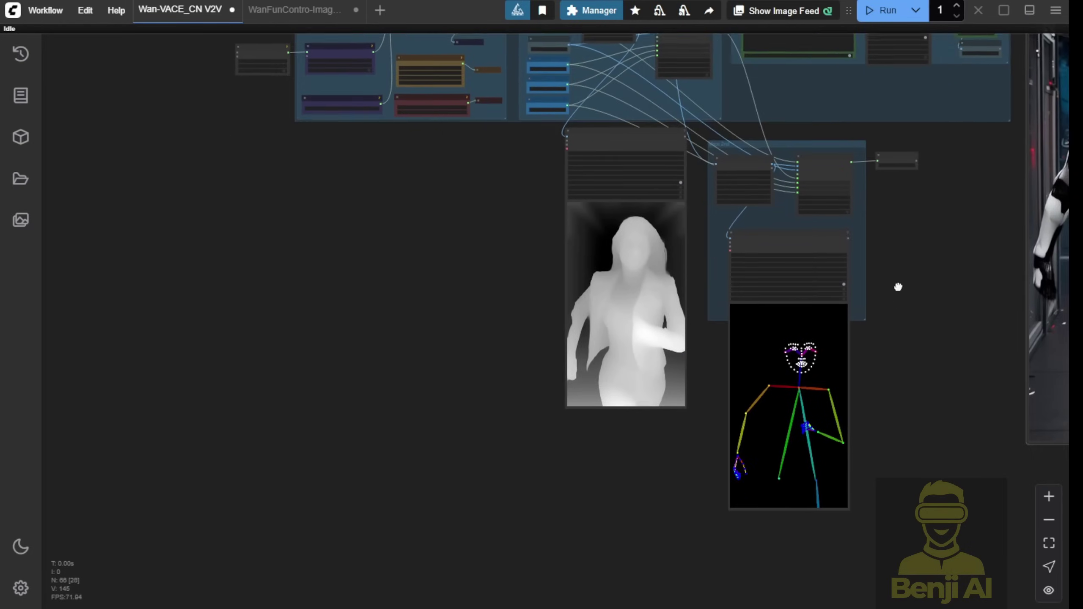
scroll(855, 374, "up", 8)
scroll(849, 361, "down", 3)
scroll(878, 362, "up", 3)
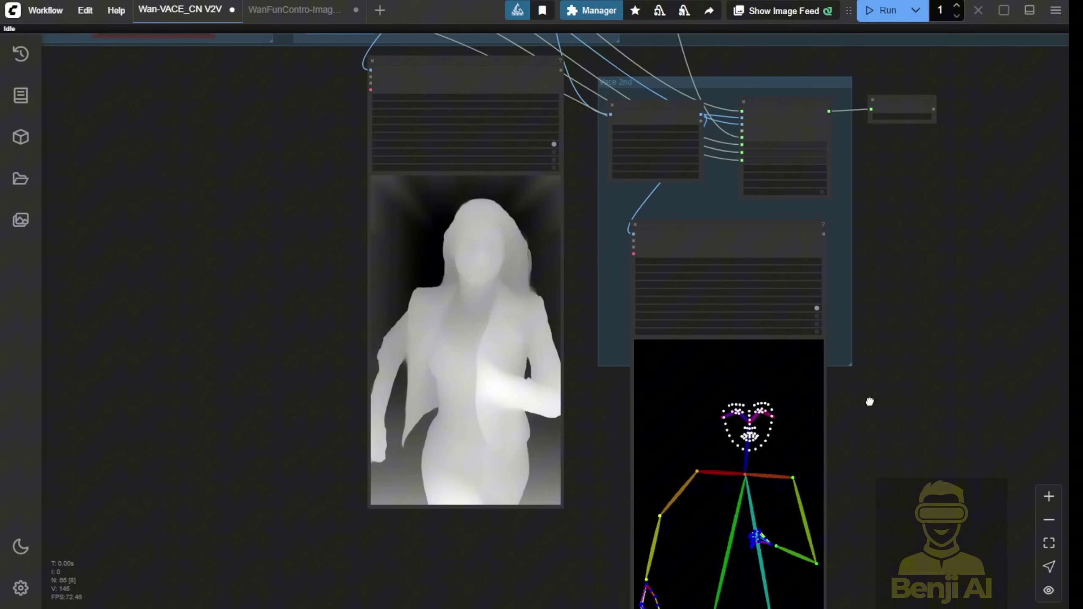
right_click(759, 444)
left_click(814, 251)
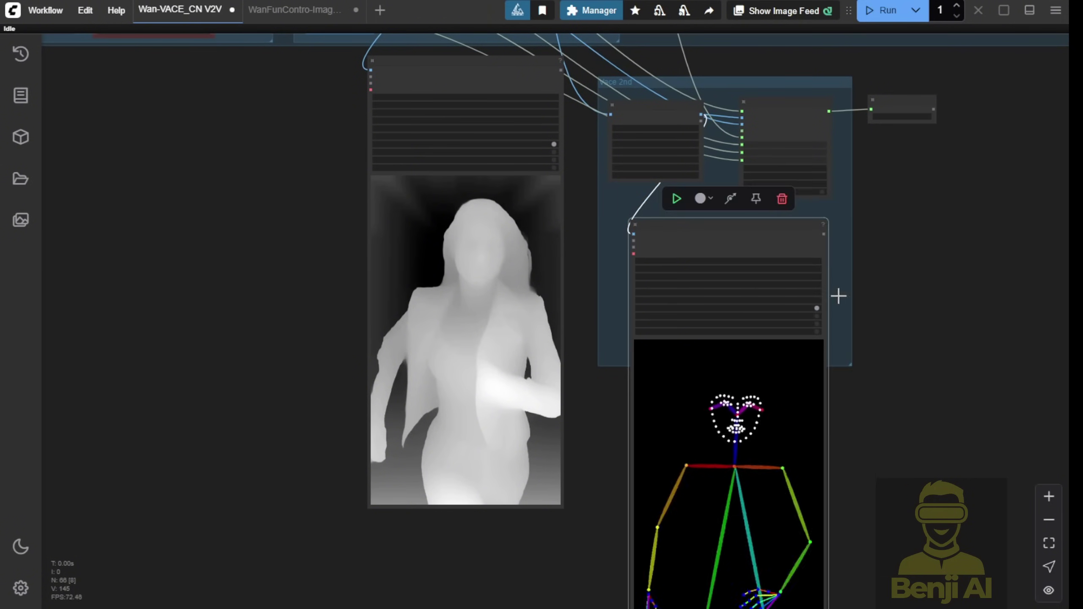
left_click_drag(877, 496, 880, 400)
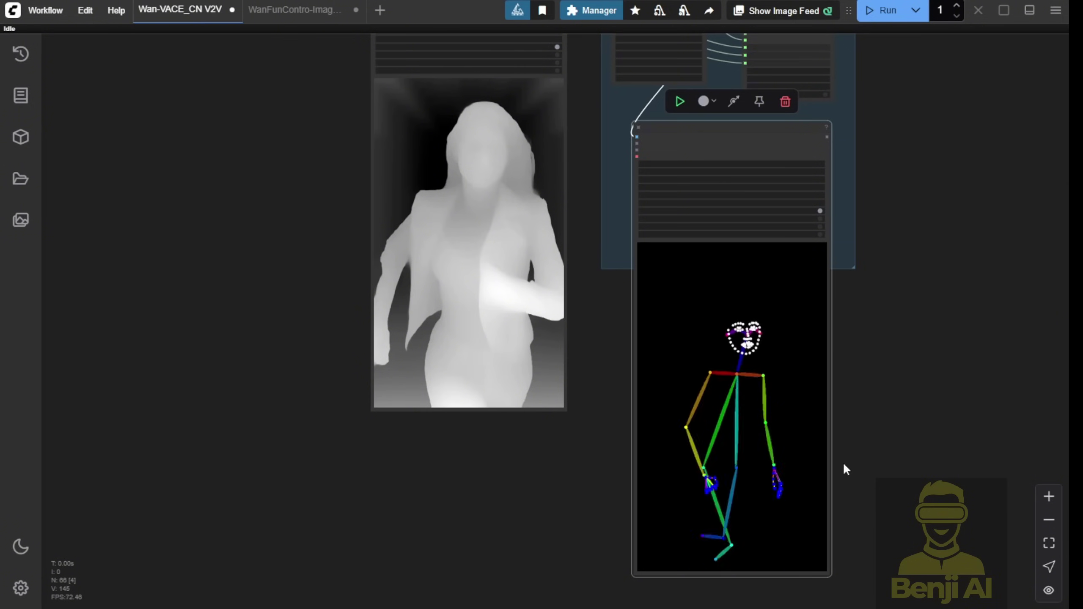
left_click_drag(894, 355, 880, 471)
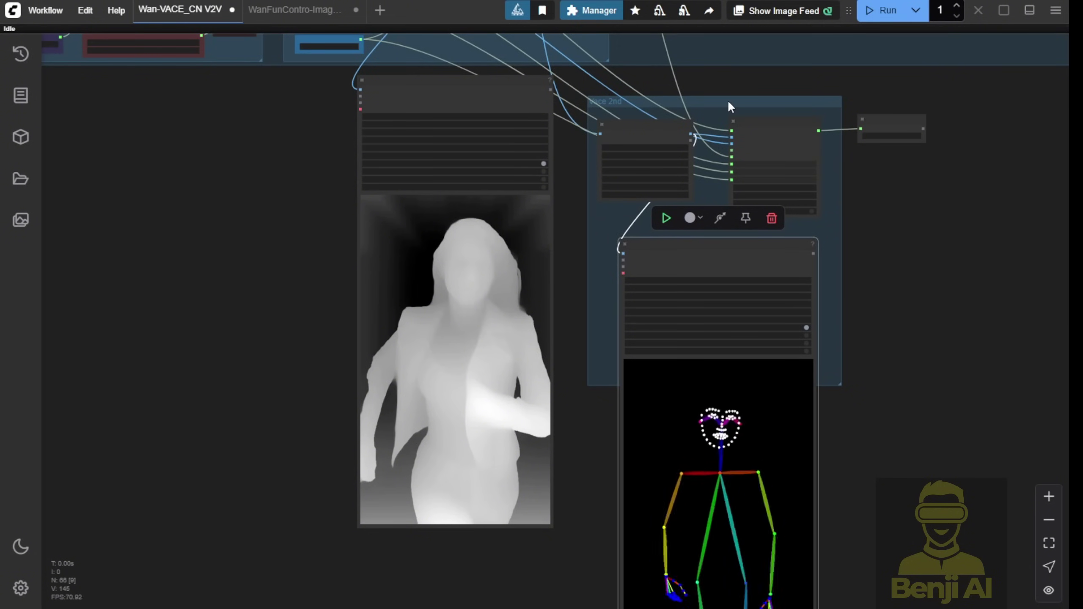
Nudge the second WanVideo VACE Encode node slightly up, level with the Set_vace_cnv2v node
left_click(751, 122)
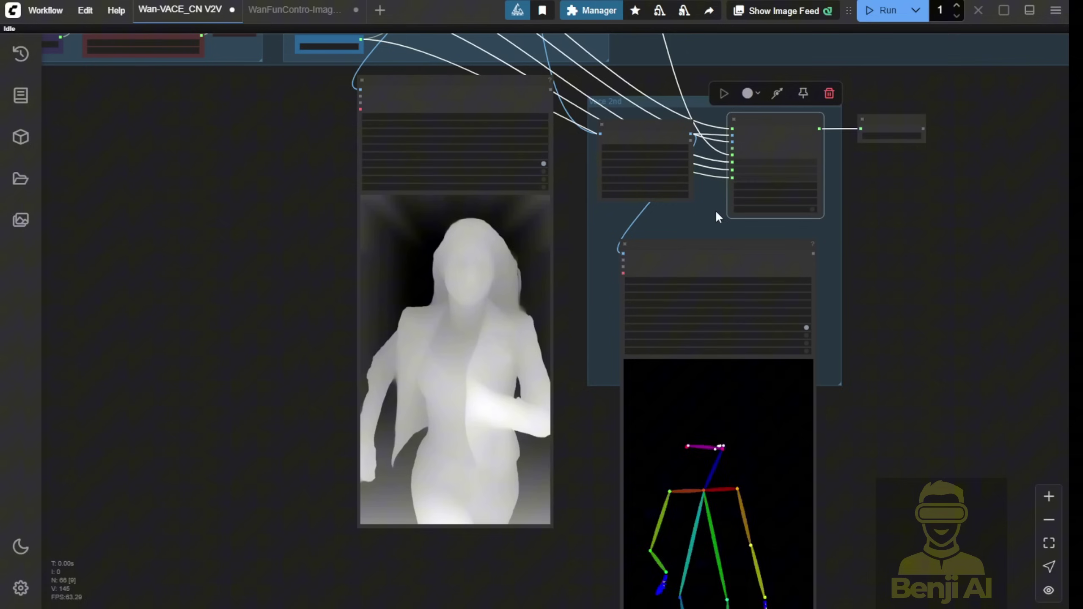
left_click(704, 245)
scroll(639, 127, "up", 6)
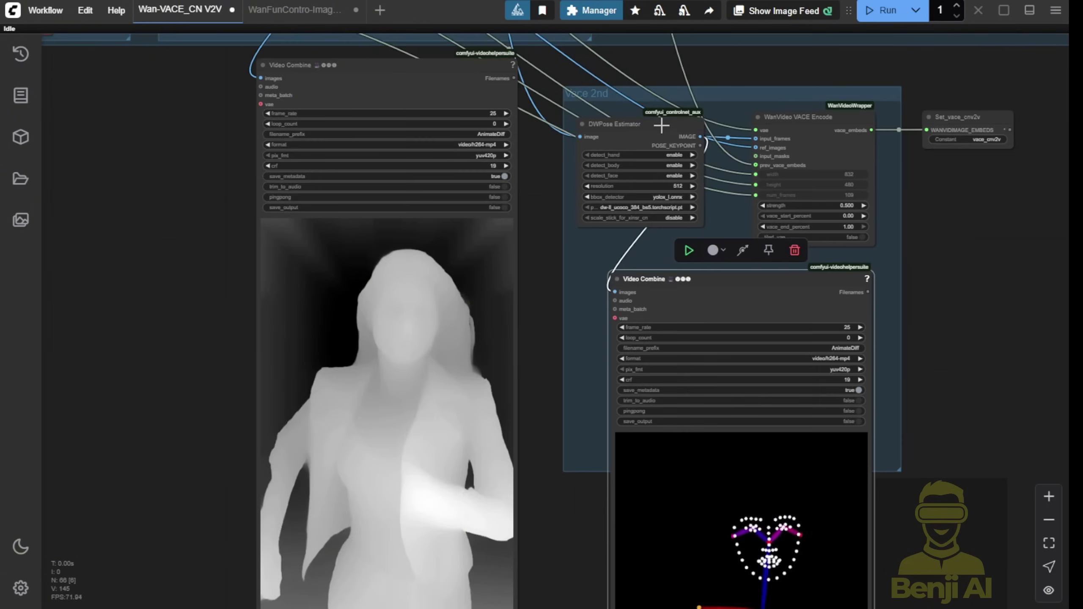
Resume the generated robot video's preview in the output Video Combine node beside the Sampling - 1 group
left_click_drag(648, 62, 682, 213)
left_click_drag(525, 435, 518, 459)
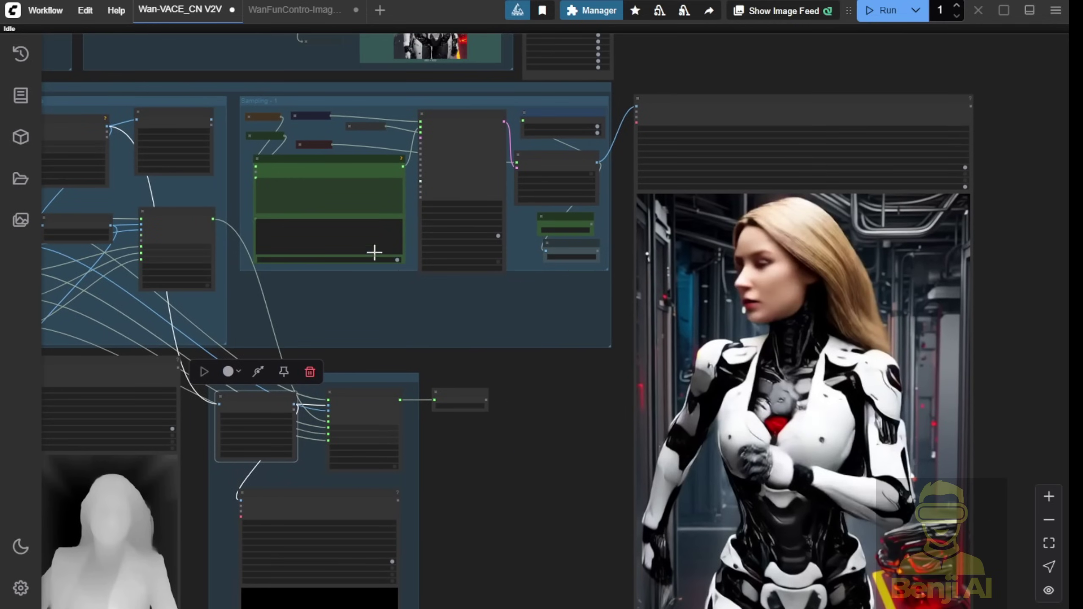
scroll(356, 128, "up", 3)
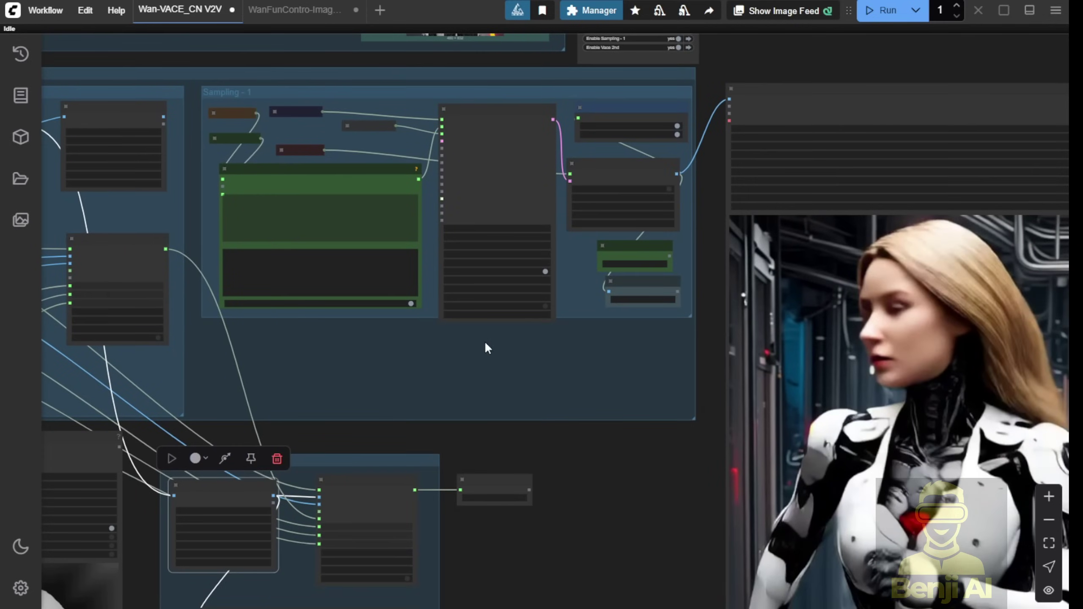
left_click_drag(625, 480, 380, 362)
scroll(435, 357, "down", 2)
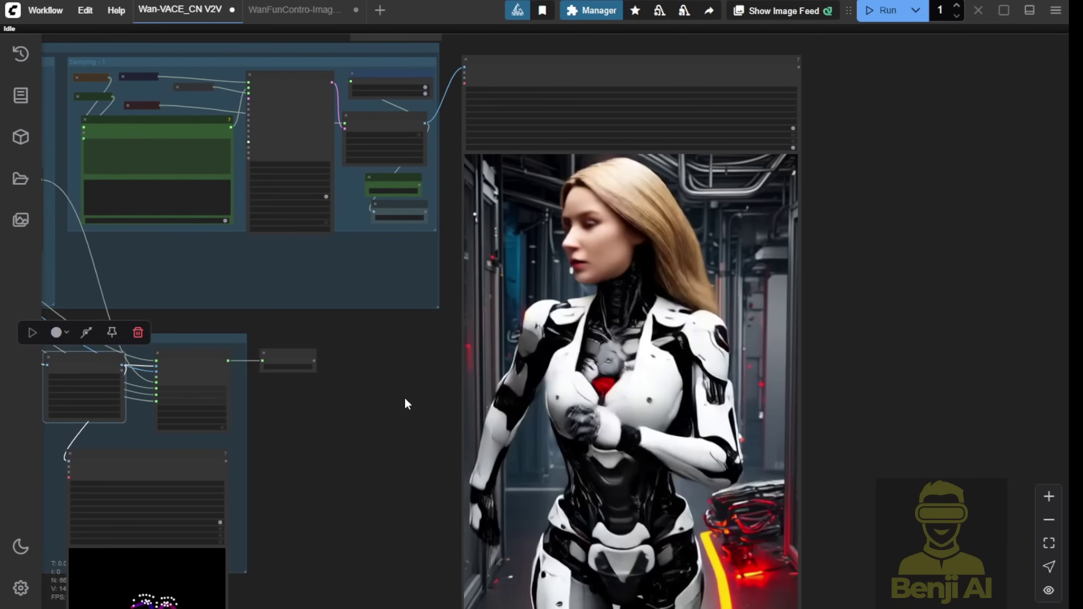
left_click_drag(405, 400, 466, 348)
right_click(611, 324)
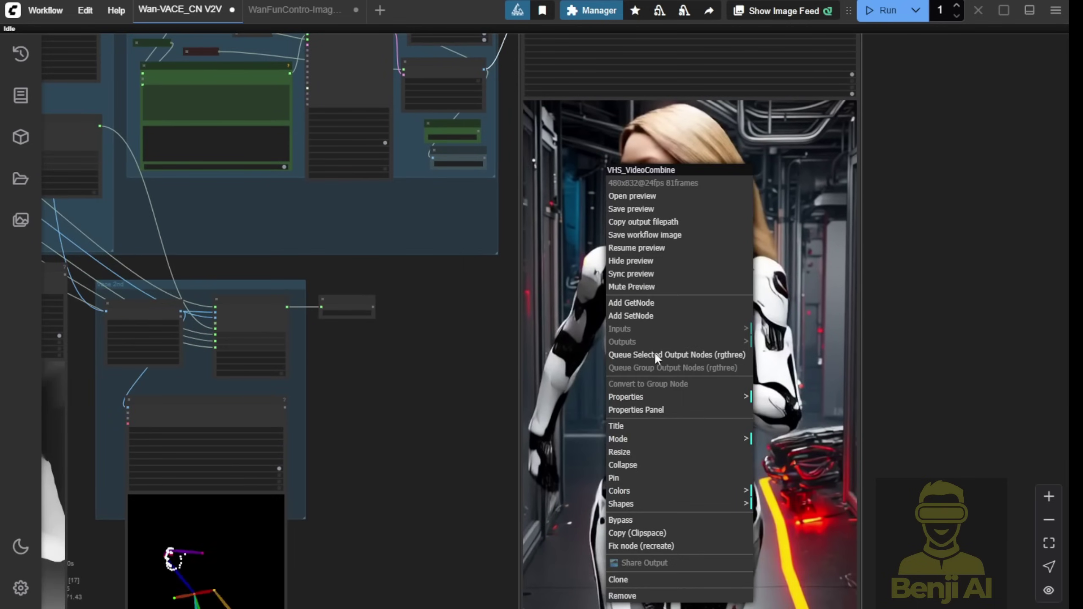
left_click(695, 250)
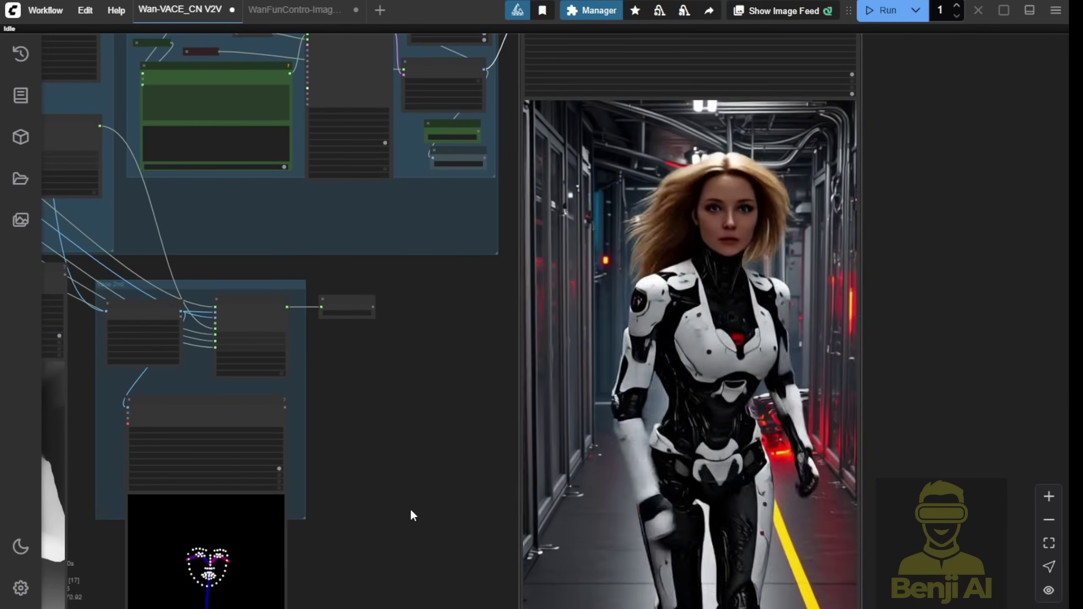
Line up the source video, depth-map, pose and generated video nodes side by side to compare their previews
scroll(409, 508, "down", 2)
left_click_drag(408, 508, 414, 409)
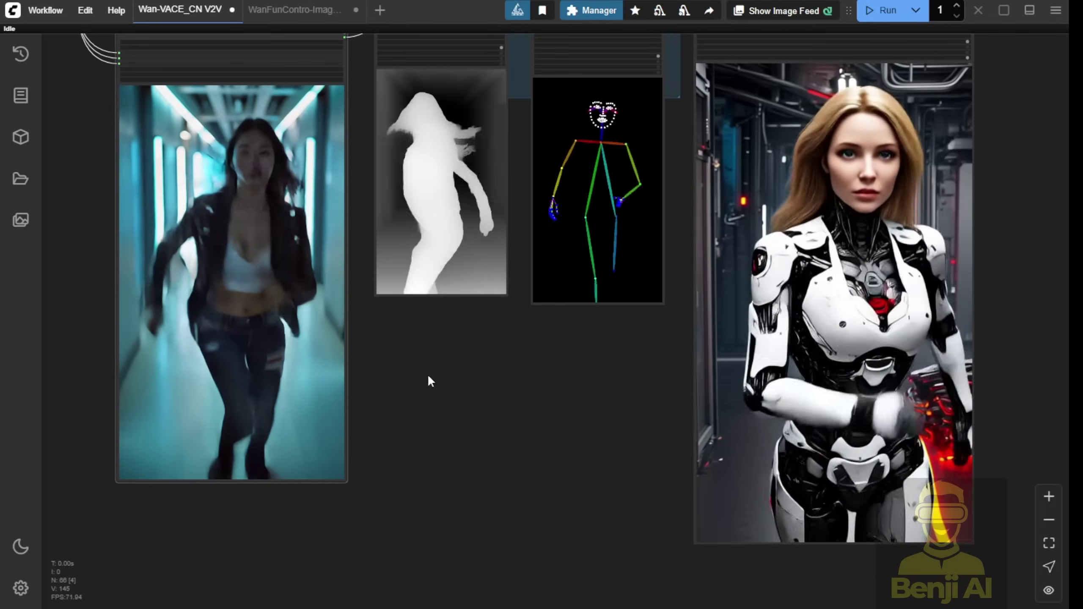
left_click_drag(431, 374, 252, 460)
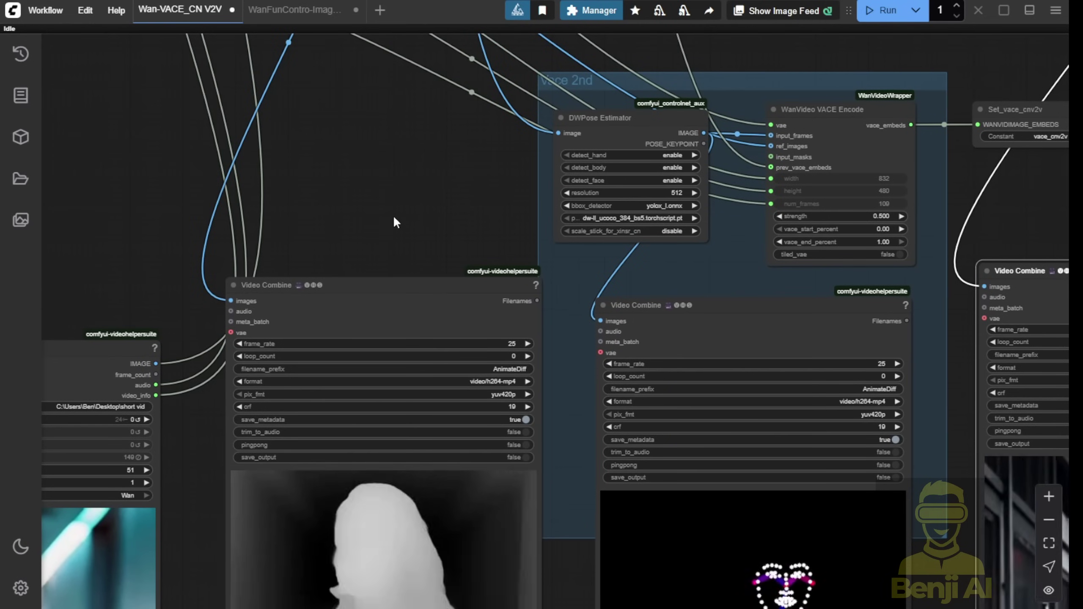
Shrink the source video loader node that stands beside the depth-map preview after comparing the four video previews
scroll(393, 216, "down", 6)
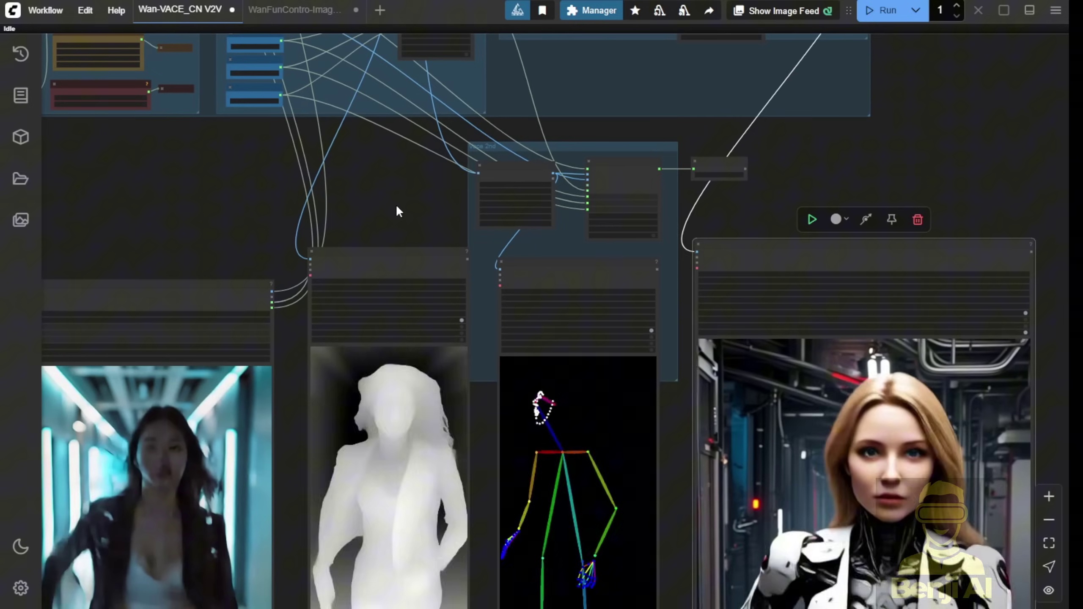
scroll(386, 222, "down", 8)
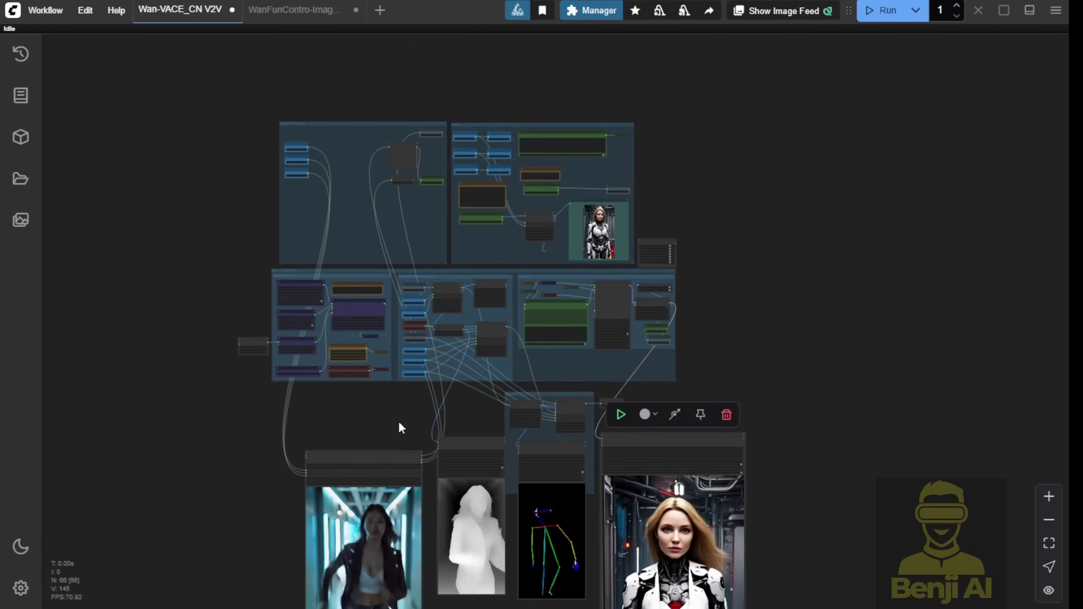
left_click_drag(399, 422, 394, 203)
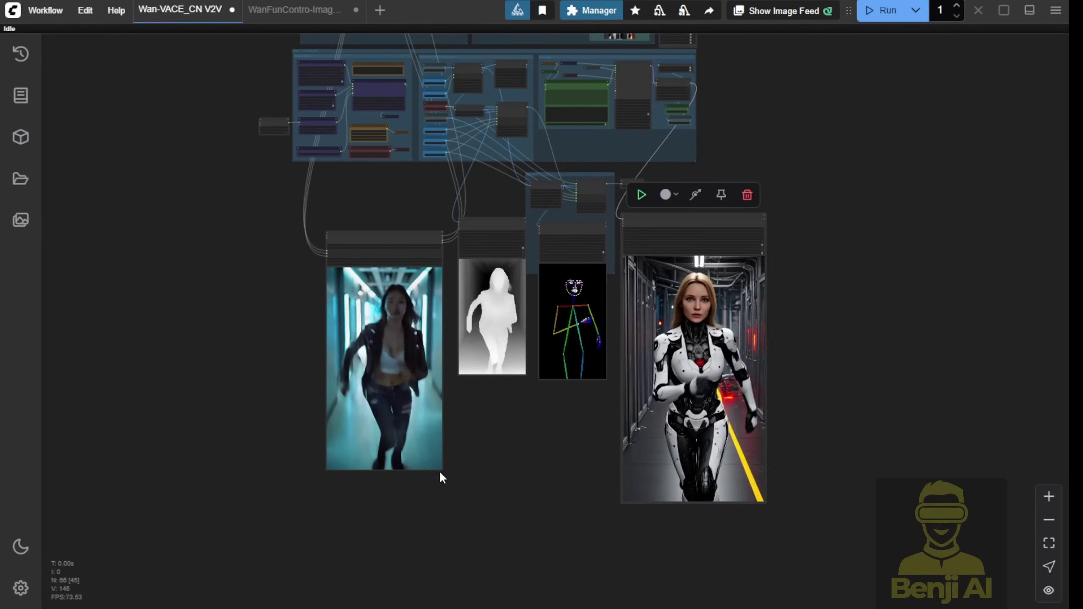
left_click_drag(442, 470, 399, 379)
scroll(418, 298, "up", 4)
left_click_drag(418, 283, 462, 517)
scroll(465, 517, "down", 2)
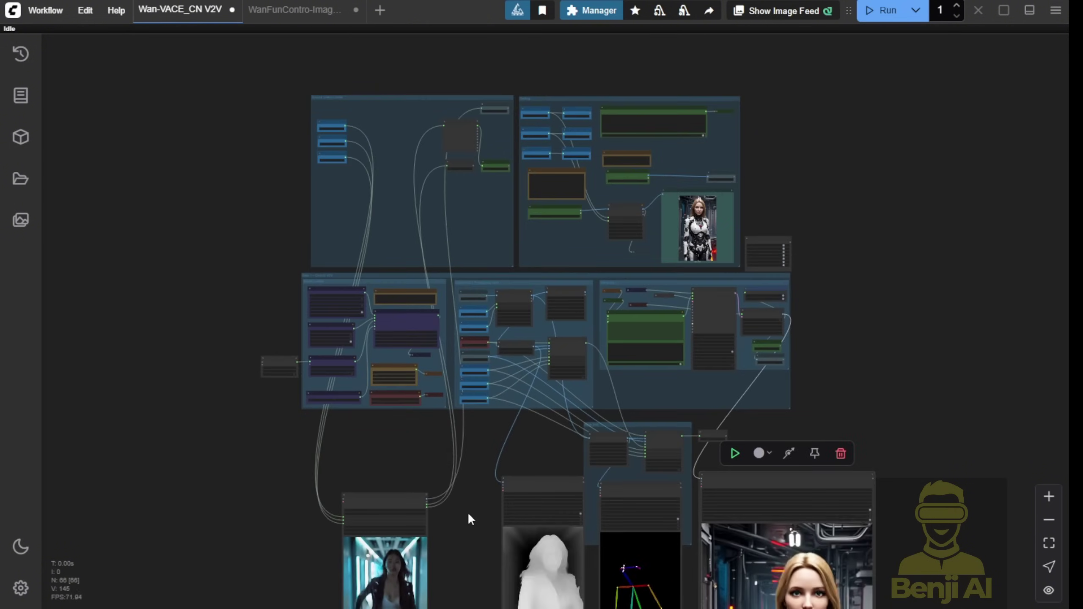
Move the Set_vace_cnv2v node farther from the second WanVideo VACE Encode node and examine that encode node's inputs
scroll(369, 234, "up", 5)
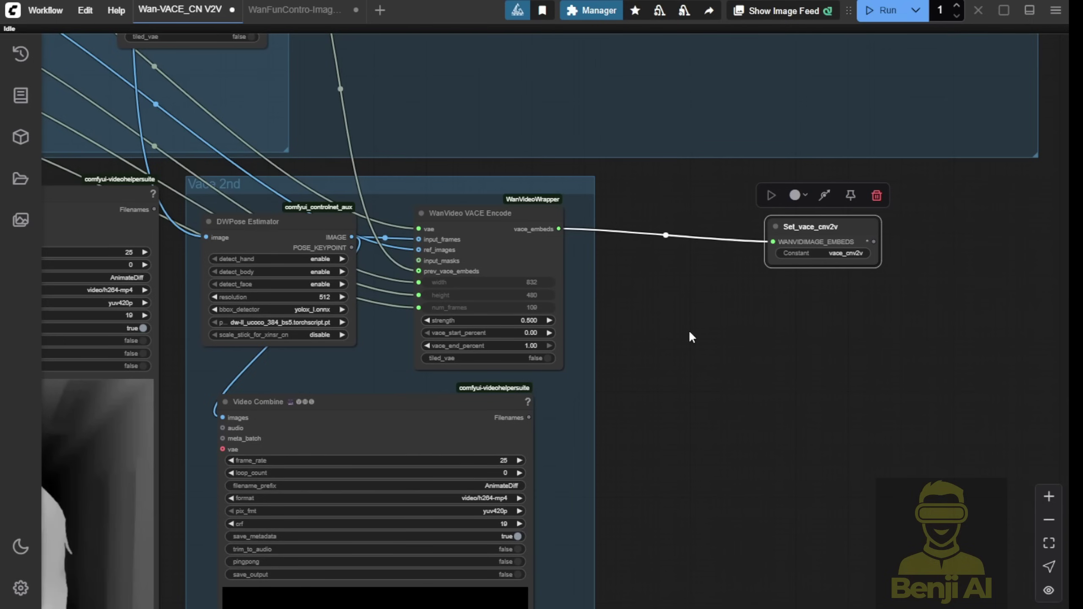
scroll(426, 272, "up", 4)
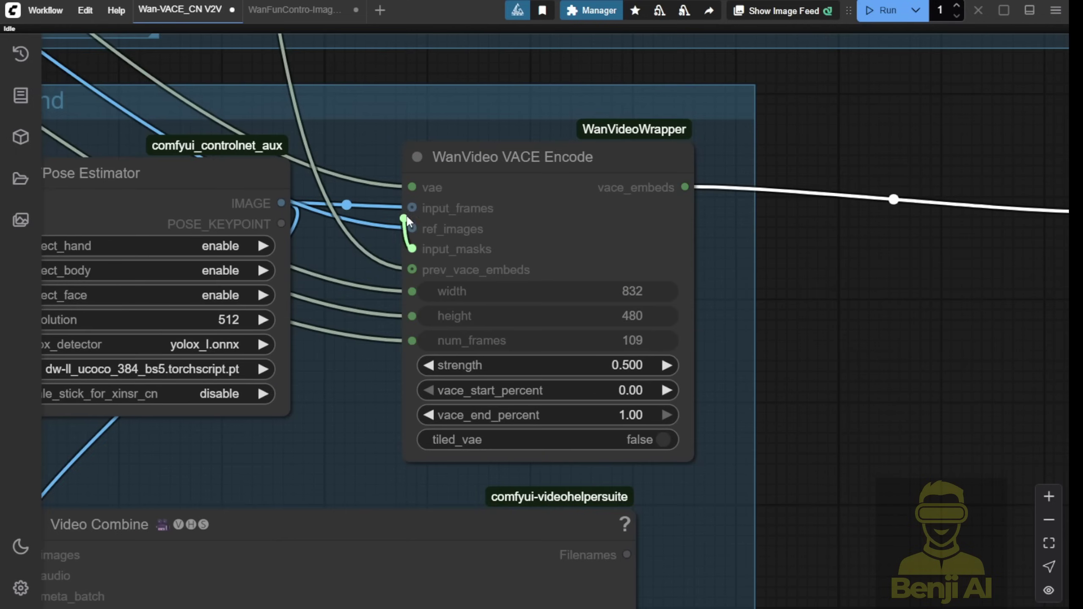
scroll(782, 348, "down", 12)
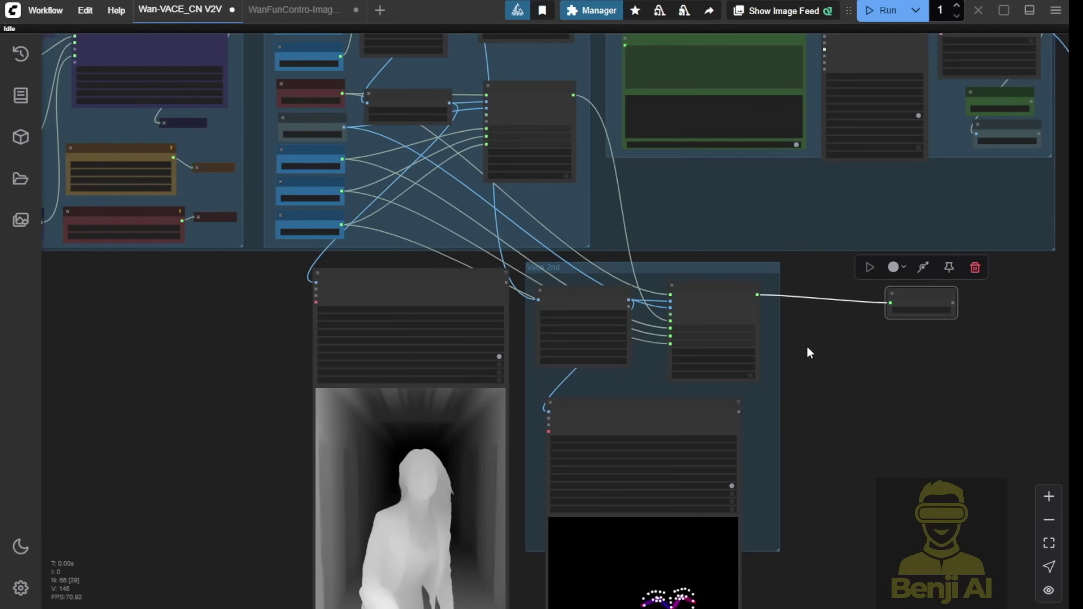
Play and pause the source video's preview, and shift the nodes overlapped by it in the Source Video Loader group clear of it
left_click_drag(807, 348, 929, 608)
scroll(431, 145, "down", 3)
scroll(484, 342, "up", 8)
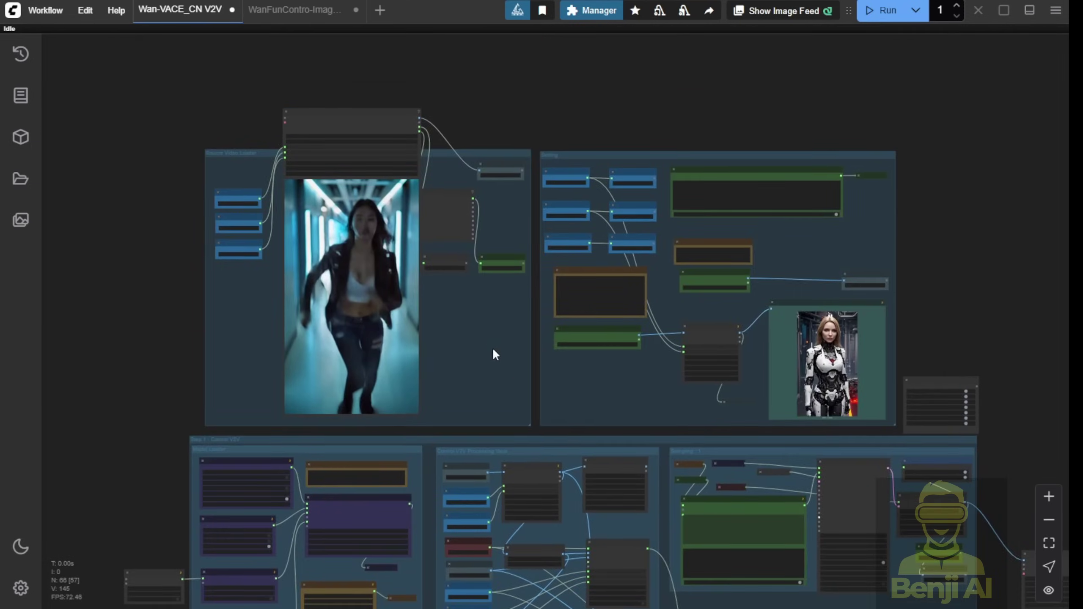
right_click(258, 269)
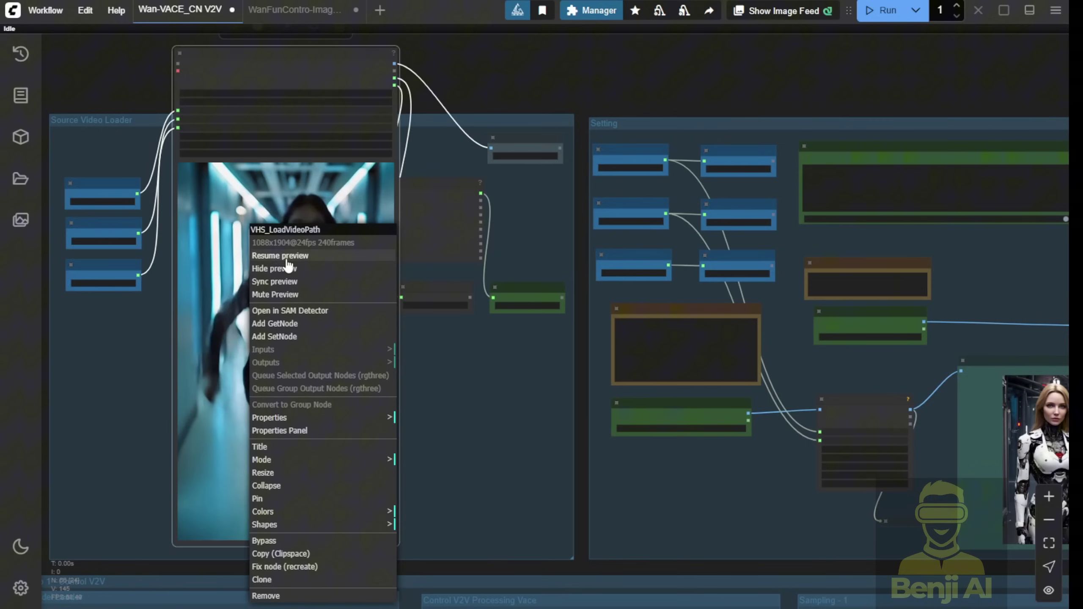
left_click(286, 258)
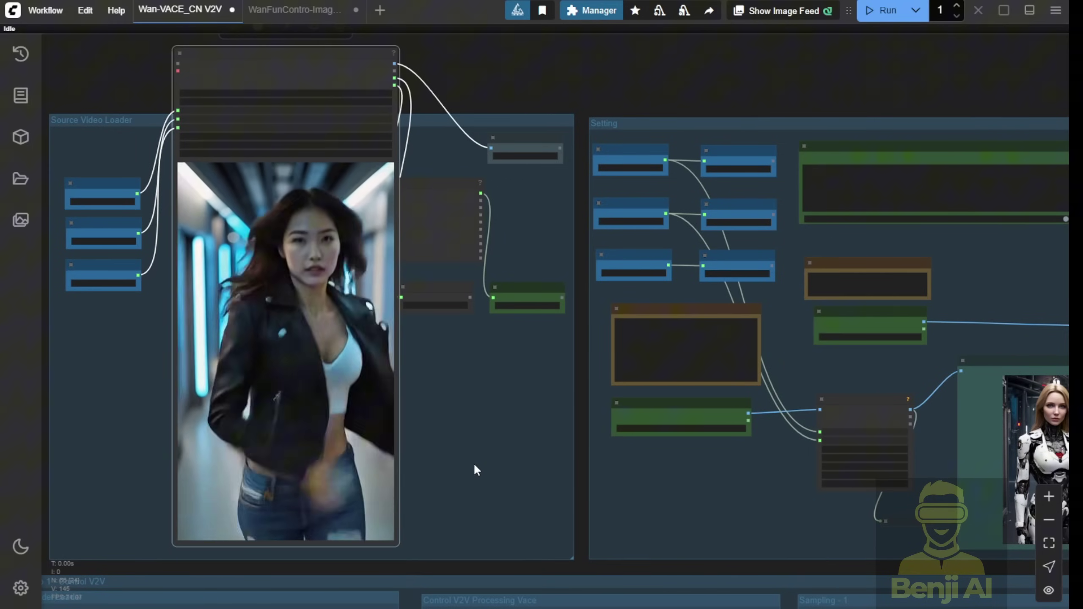
right_click(352, 353)
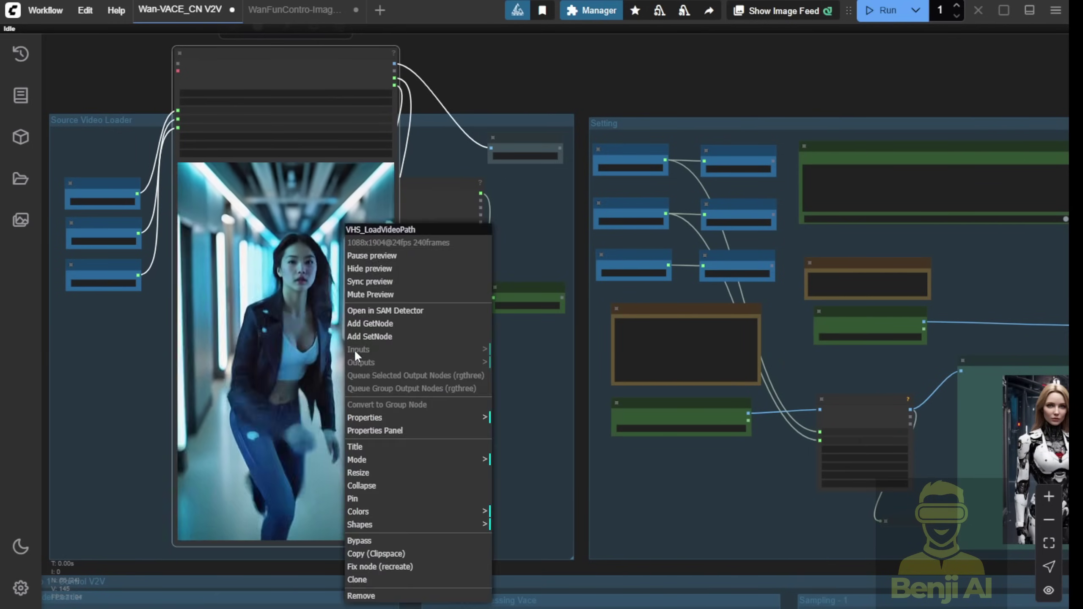
left_click(379, 257)
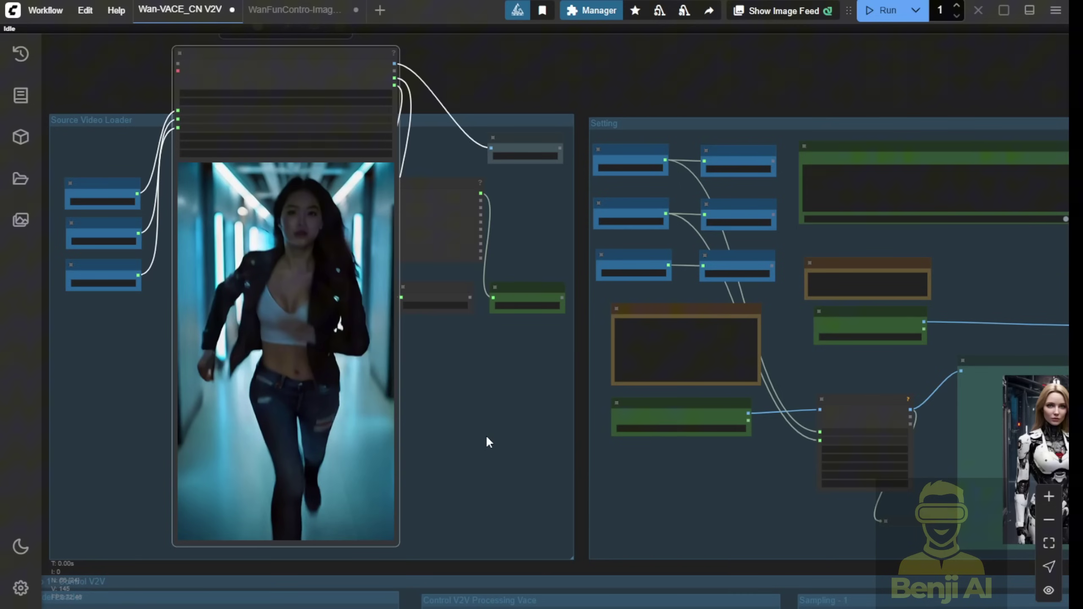
left_click_drag(445, 189, 469, 192)
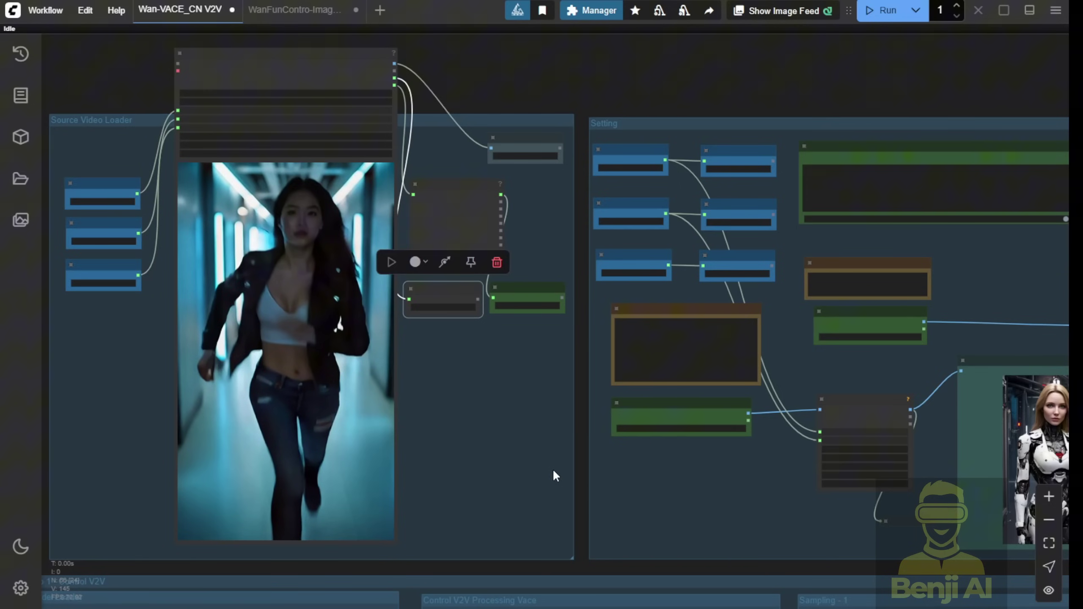
Examine how the depth-controlled VACE Encode node links to prev_vace_embeds on the Vace 2nd group's encode node, along with its pose inputs
left_click_drag(545, 481, 281, 221)
left_click_drag(441, 268, 426, 125)
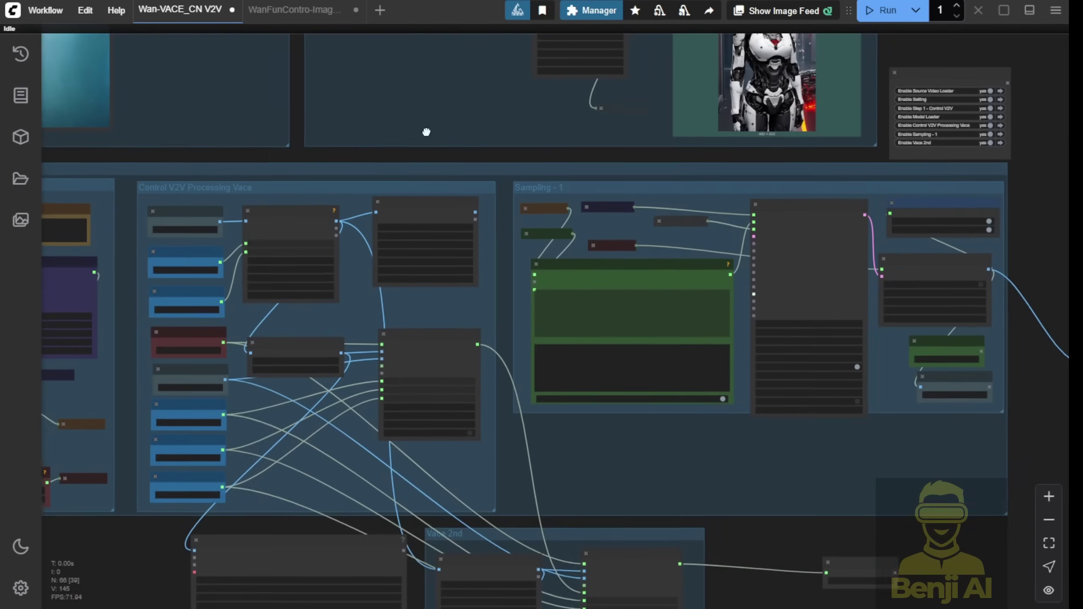
left_click_drag(548, 463, 581, 368)
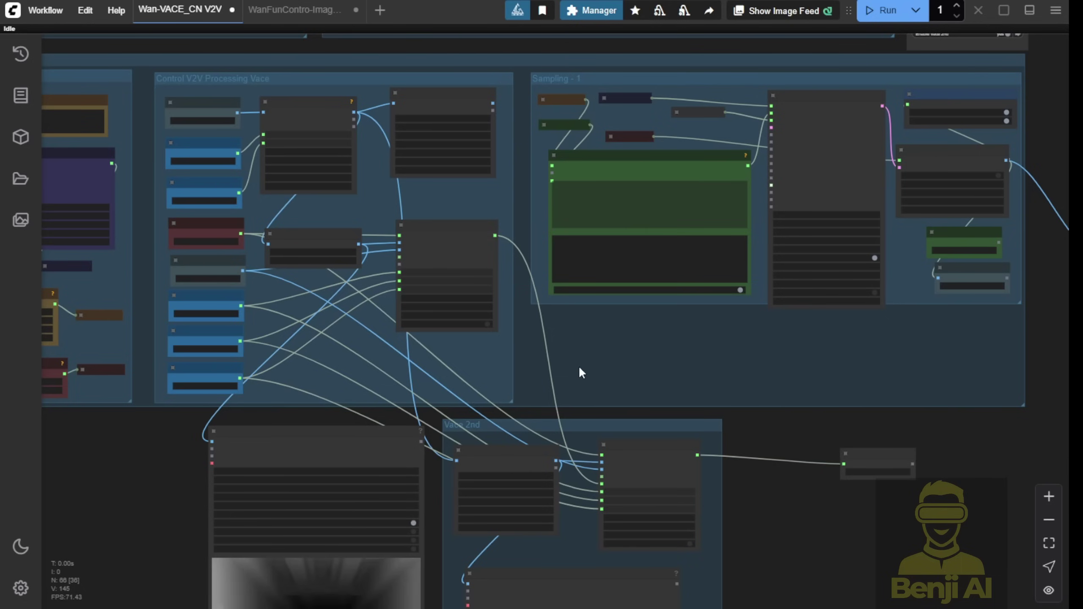
scroll(579, 366, "up", 5)
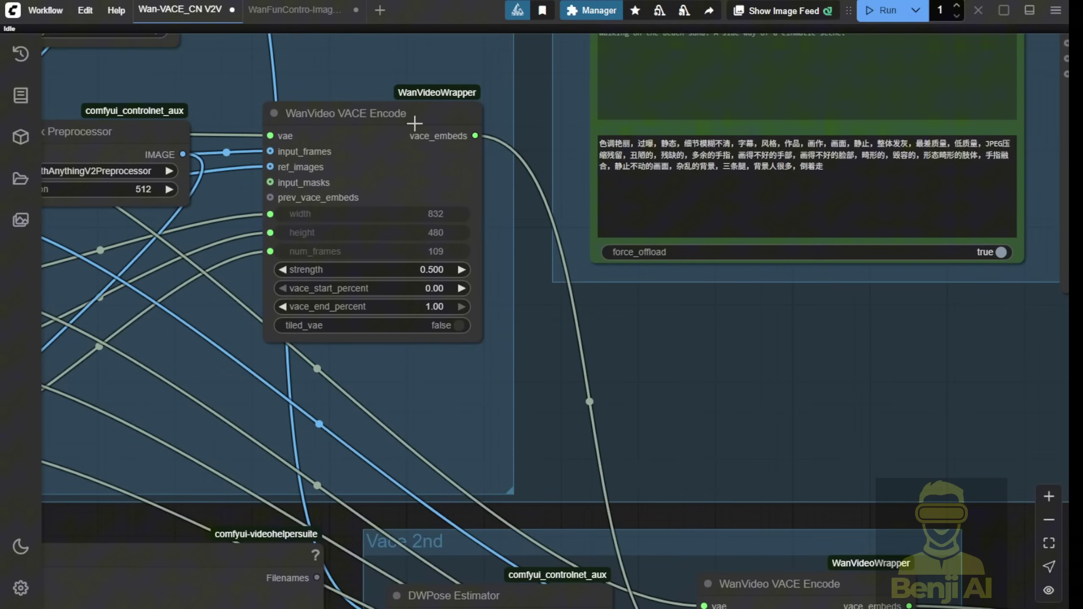
left_click_drag(231, 76, 387, 85)
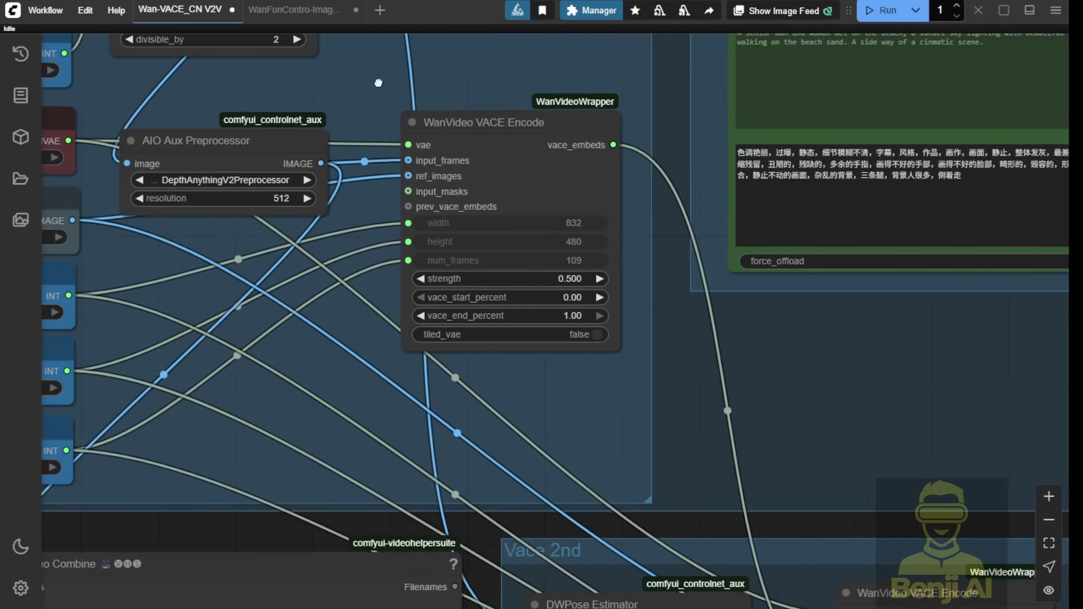
left_click(640, 188)
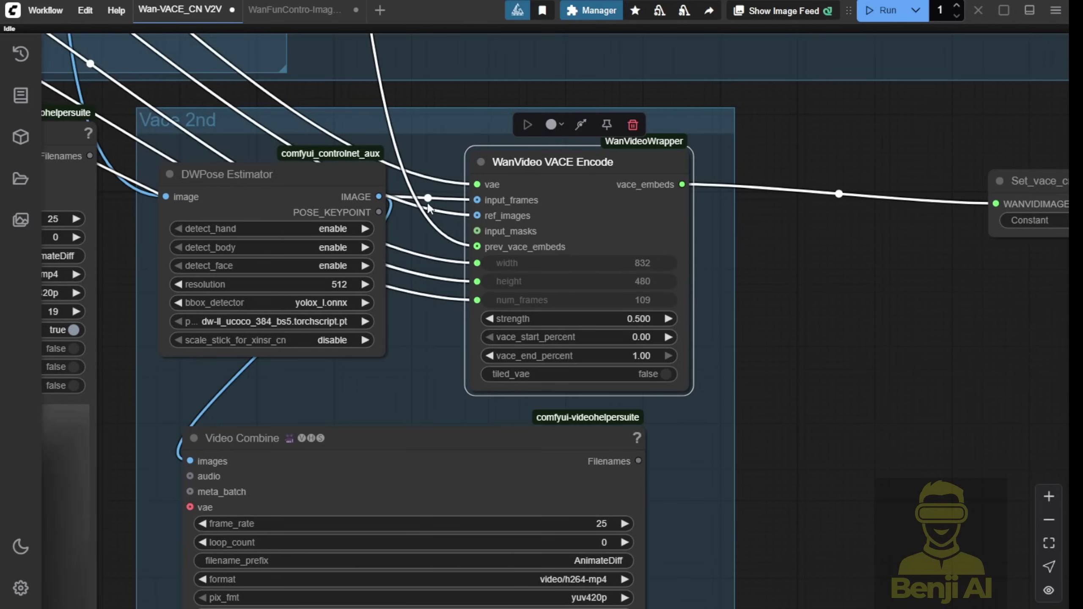
scroll(429, 208, "up", 5)
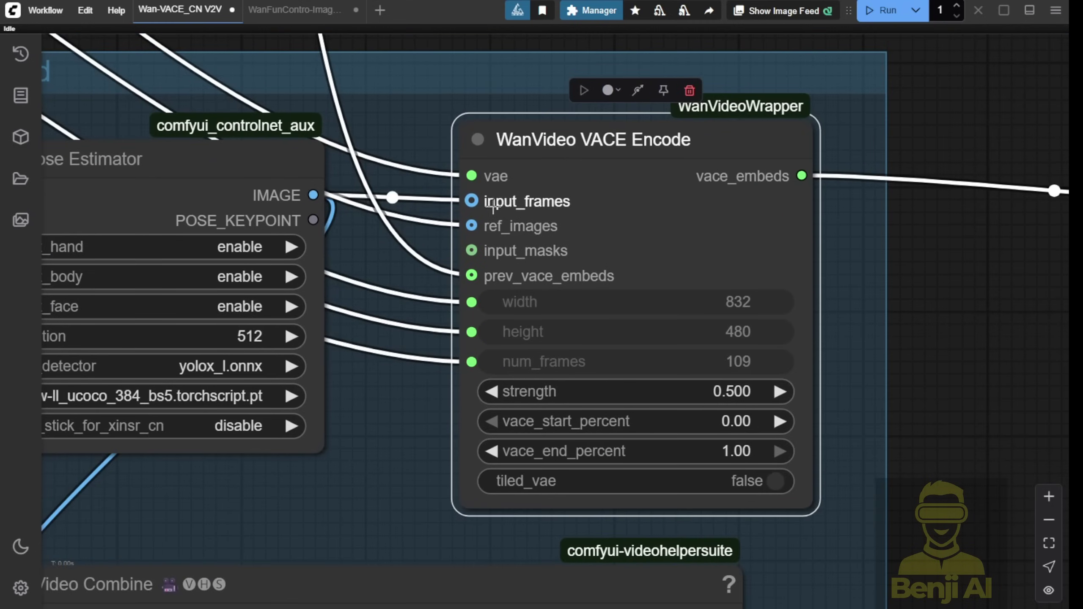
scroll(492, 203, "up", 4)
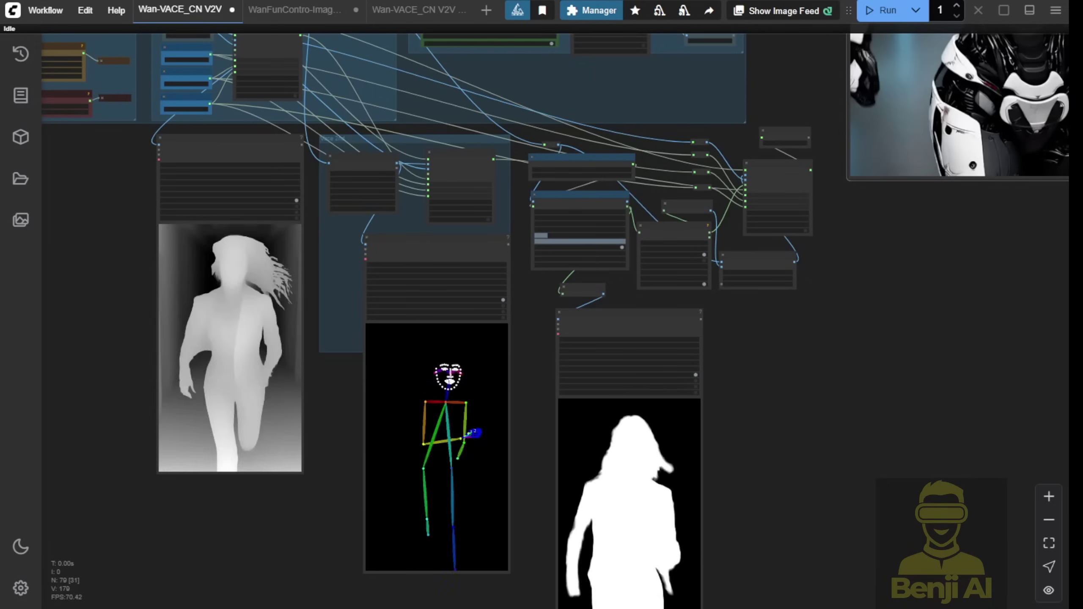
Examine the character segmentation branch, from SegmentAnythingUltra V3 and its mask preview to Grow Mask With Blur and the third VACE Encode node
scroll(651, 209, "up", 3)
scroll(651, 208, "up", 6)
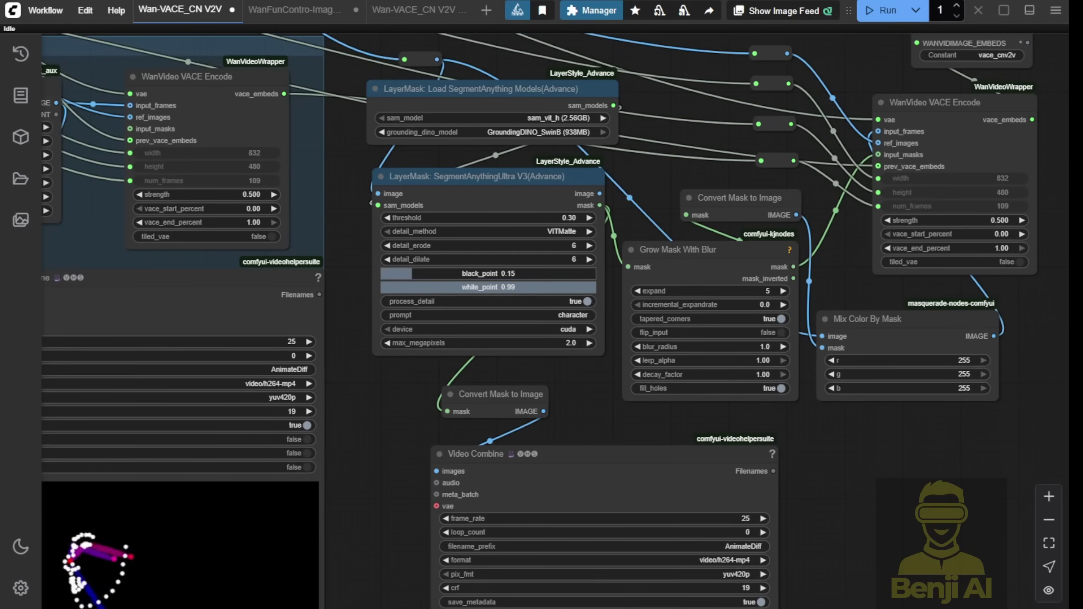
left_click_drag(894, 99, 703, 168)
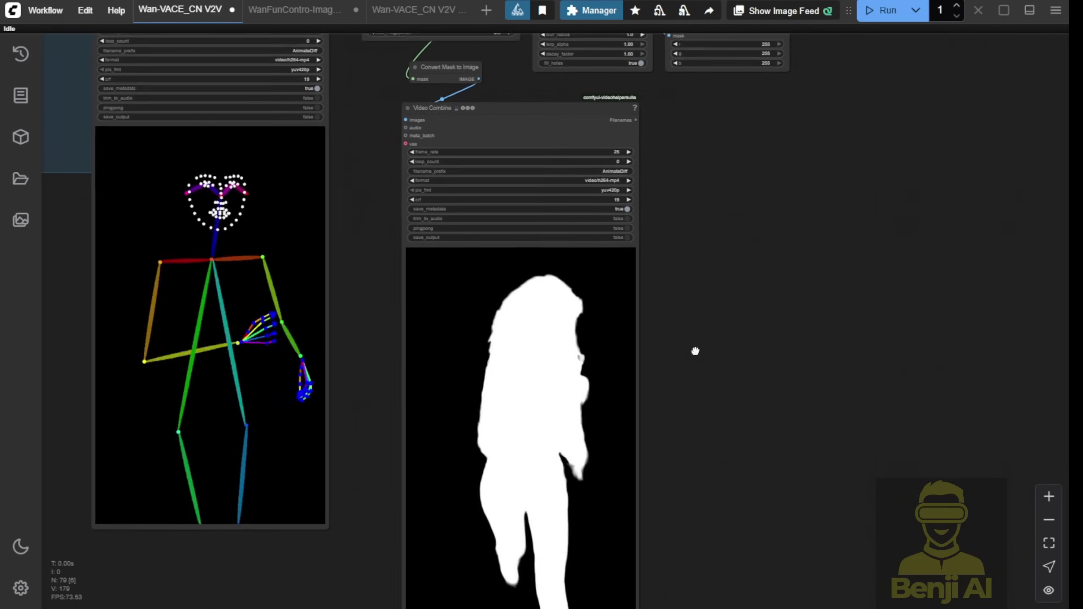
left_click_drag(696, 350, 706, 264)
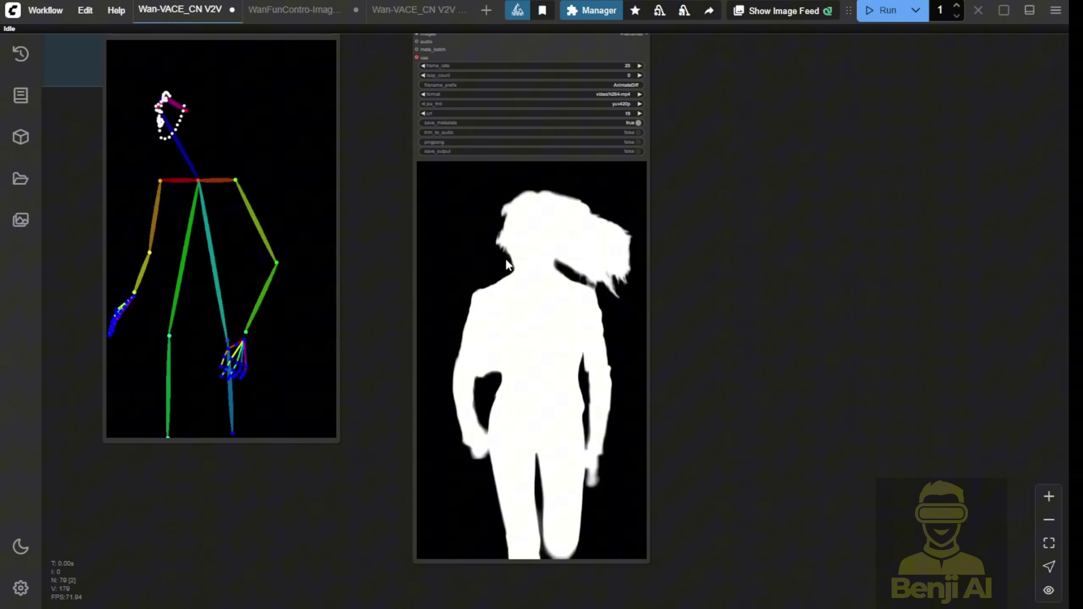
left_click_drag(706, 217, 681, 569)
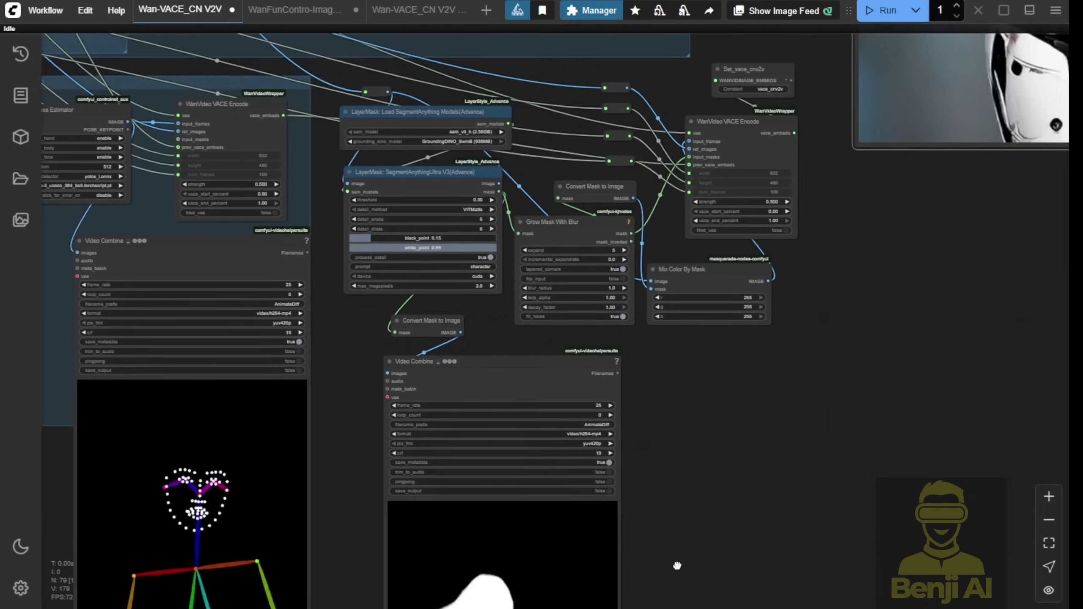
left_click_drag(707, 447, 678, 556)
scroll(620, 361, "up", 3)
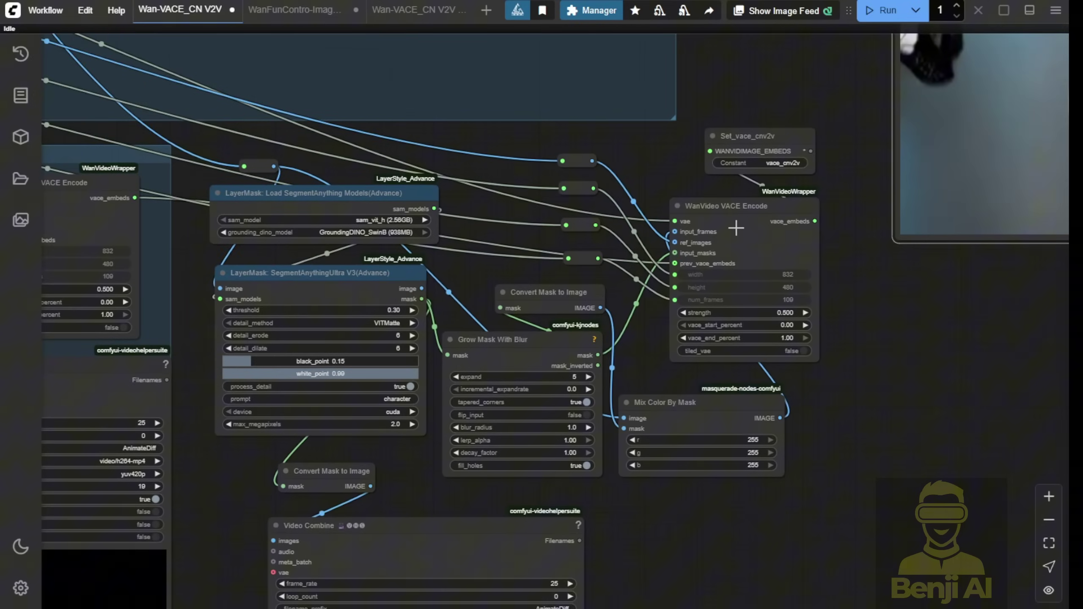
Duplicate the mask's Video Combine node beside Mix Color By Mask, connect that node's IMAGE output to the copy's images input, and run it
left_click_drag(772, 475, 712, 312)
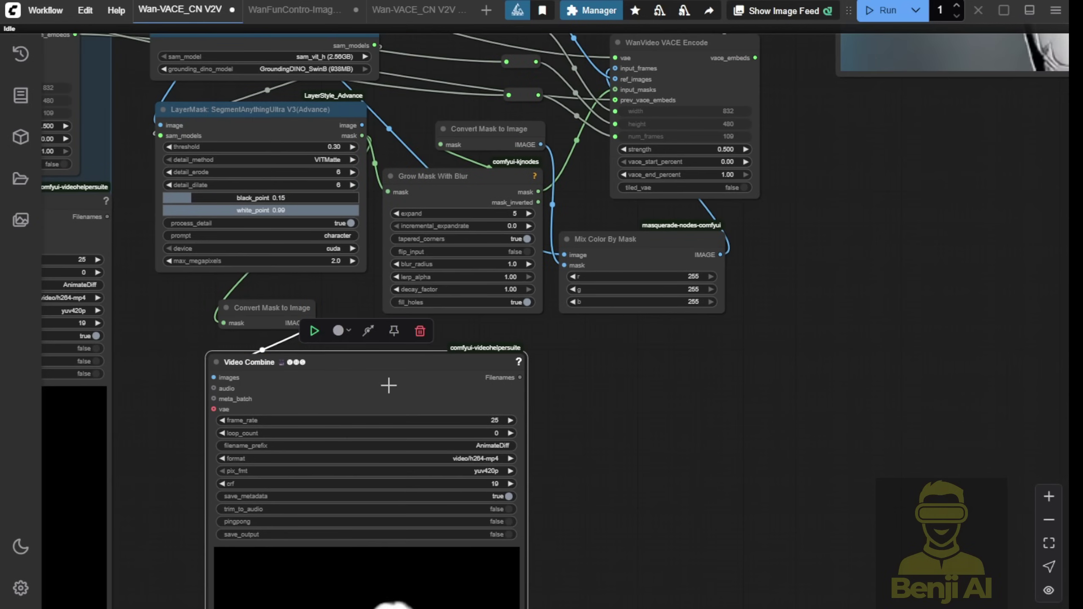
key("ctrl+v")
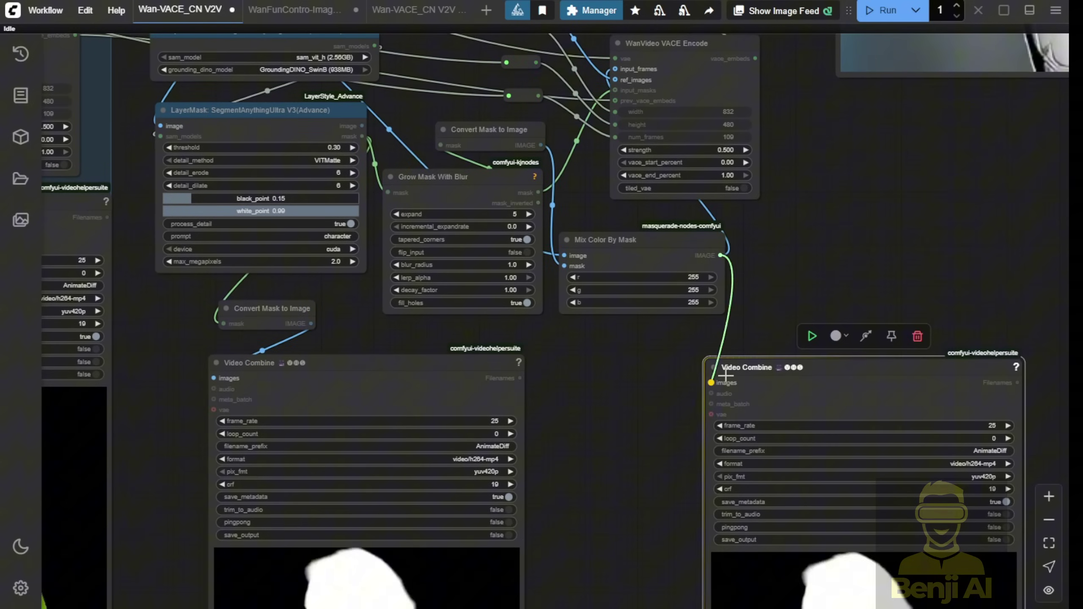
left_click_drag(737, 376, 603, 353)
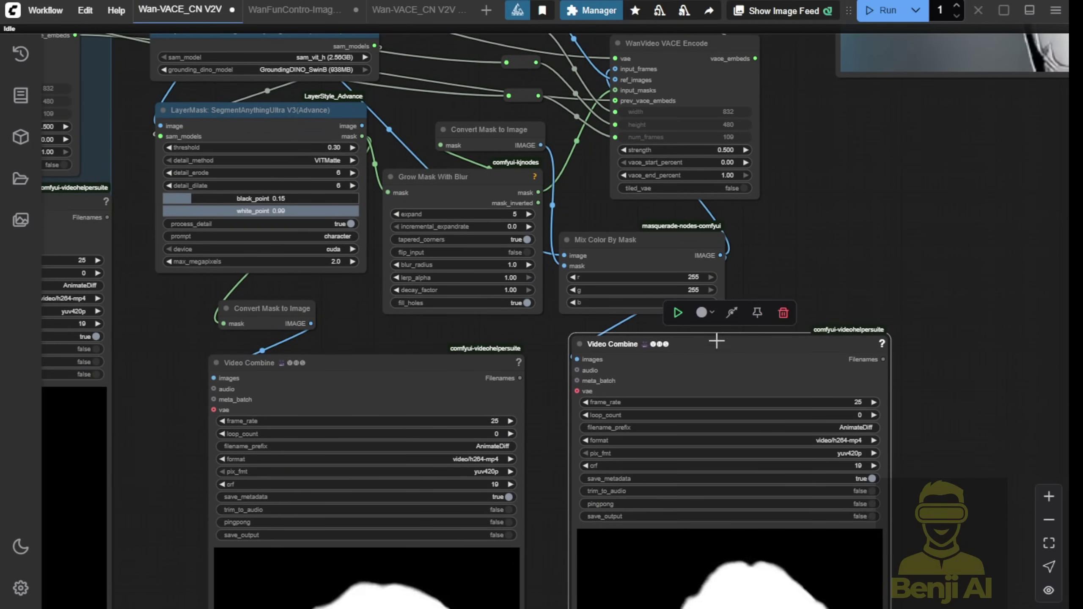
left_click_drag(716, 343, 926, 235)
left_click_drag(836, 172, 742, 155)
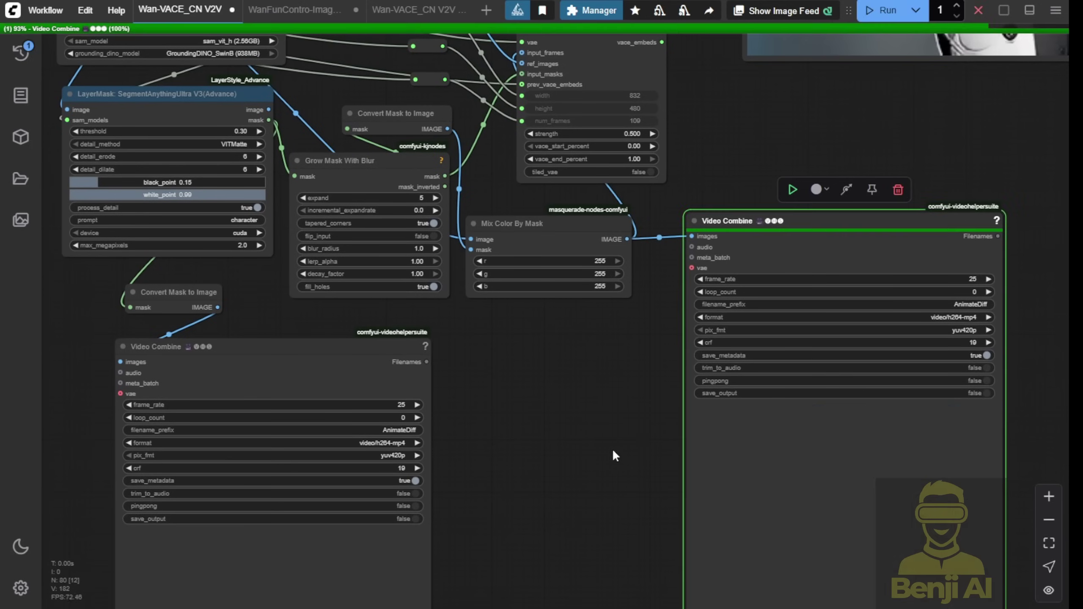
Compare the Mix Color By Mask video preview with the character mask preview and trace its link to the third VACE Encode node
scroll(572, 480, "down", 3)
left_click_drag(551, 532, 535, 305)
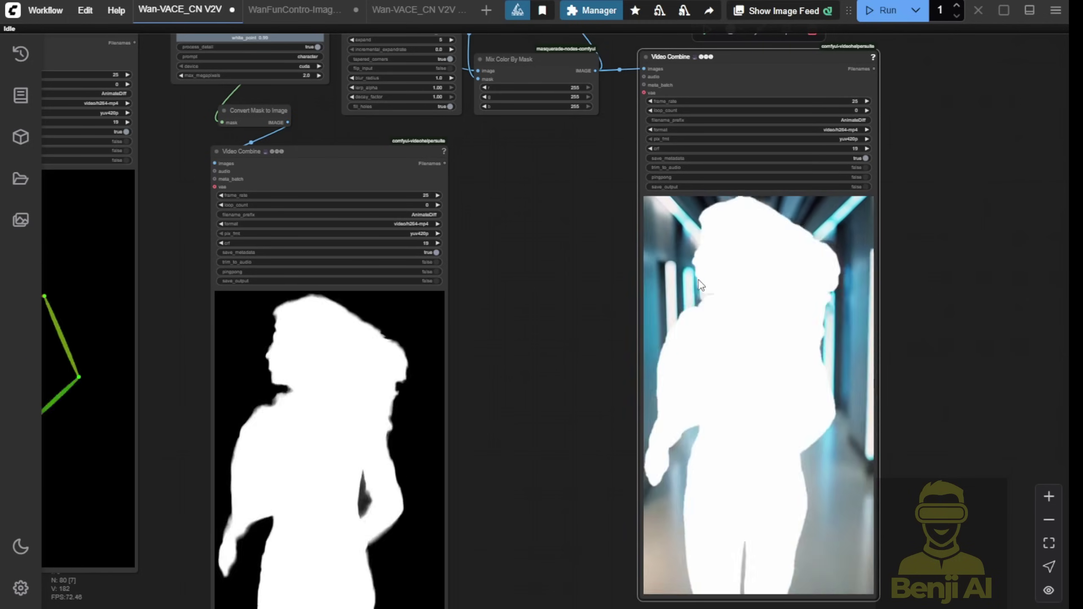
scroll(580, 235, "down", 2)
scroll(581, 234, "down", 2)
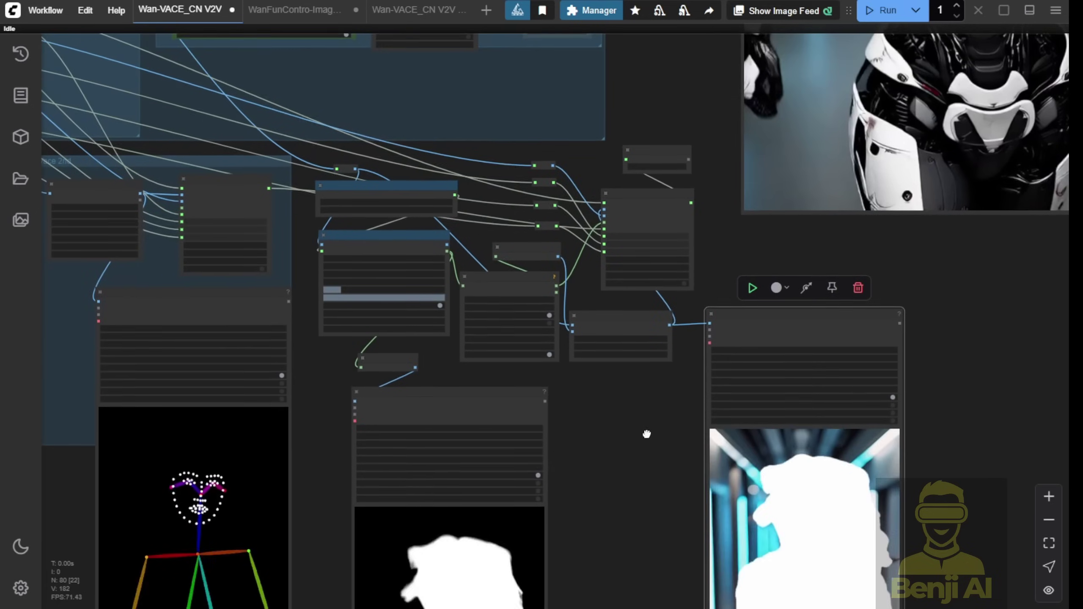
scroll(663, 200, "up", 6)
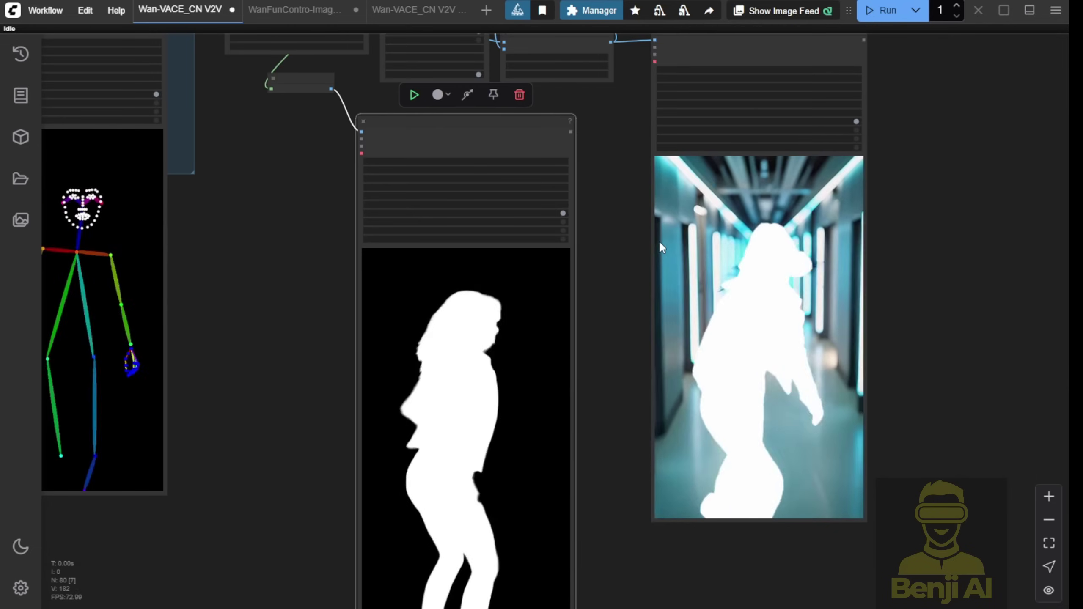
Move the reference robot's Preview Image node closer to the source video and enlarge it for comparison with the source and generated videos
scroll(789, 137, "down", 4)
left_click_drag(913, 68, 855, 546)
scroll(855, 545, "down", 3)
scroll(886, 378, "down", 1)
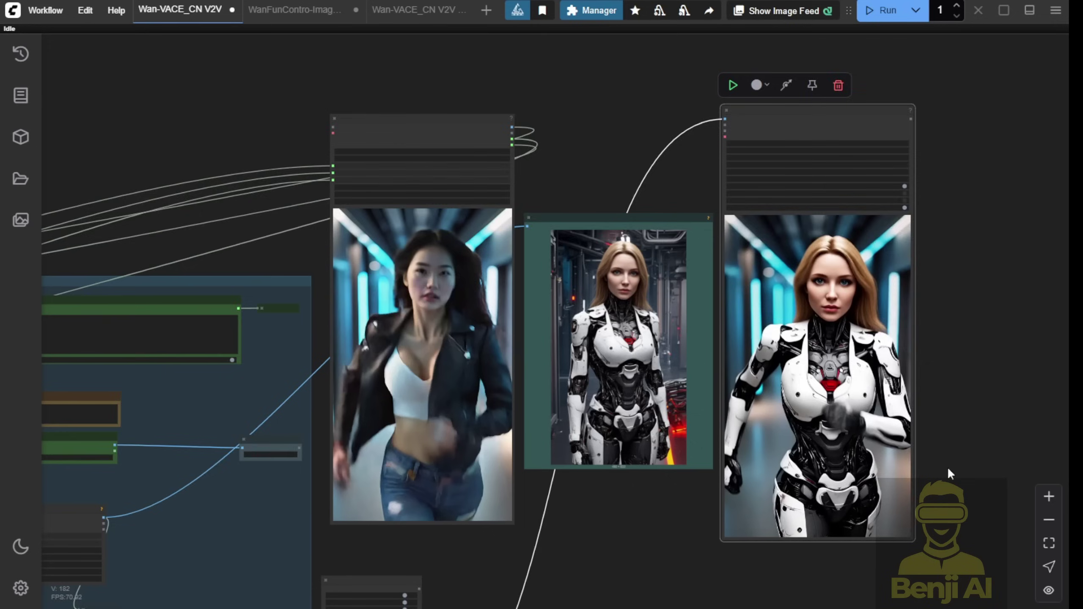
left_click_drag(947, 467, 909, 389)
left_click(372, 215)
left_click_drag(513, 101, 506, 167)
scroll(520, 157, "up", 3)
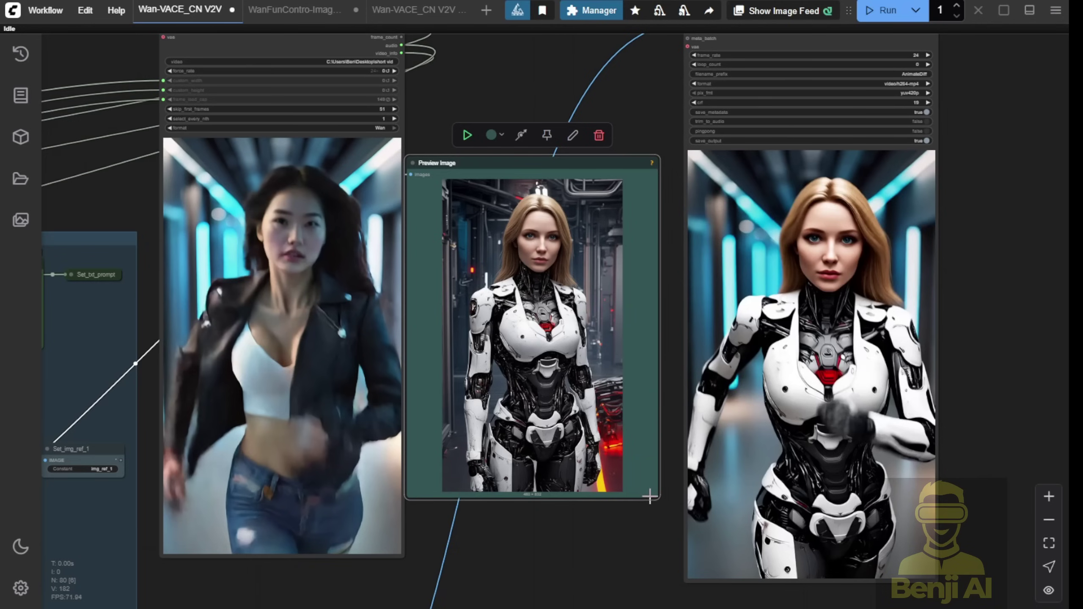
left_click_drag(652, 498, 670, 549)
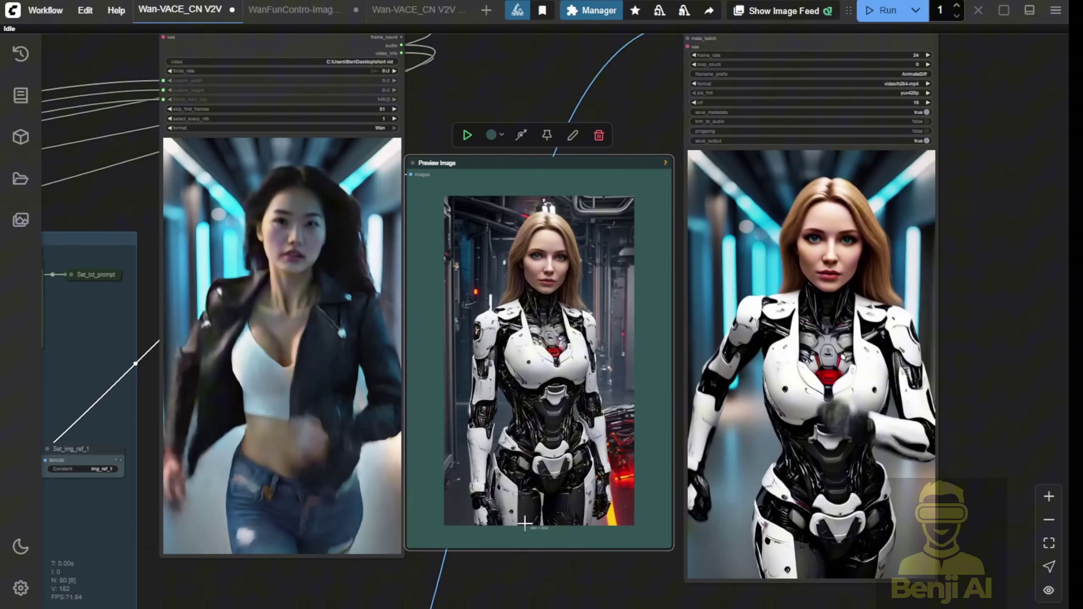
Resume the generated robot video's preview and space the robot Preview Image node between the source and generated video nodes
scroll(926, 326, "down", 2)
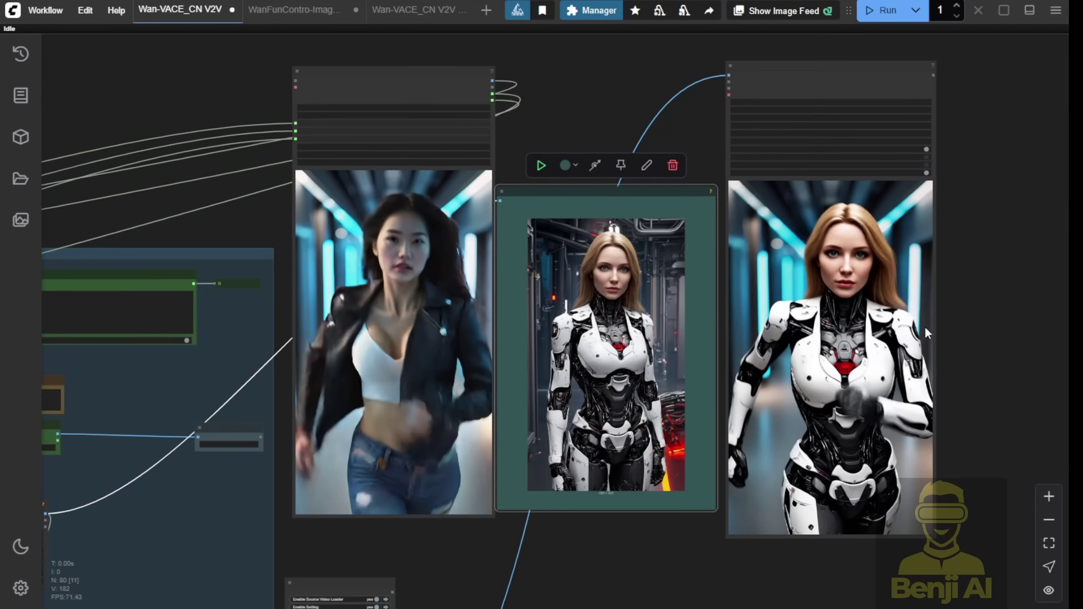
left_click_drag(969, 325, 764, 317)
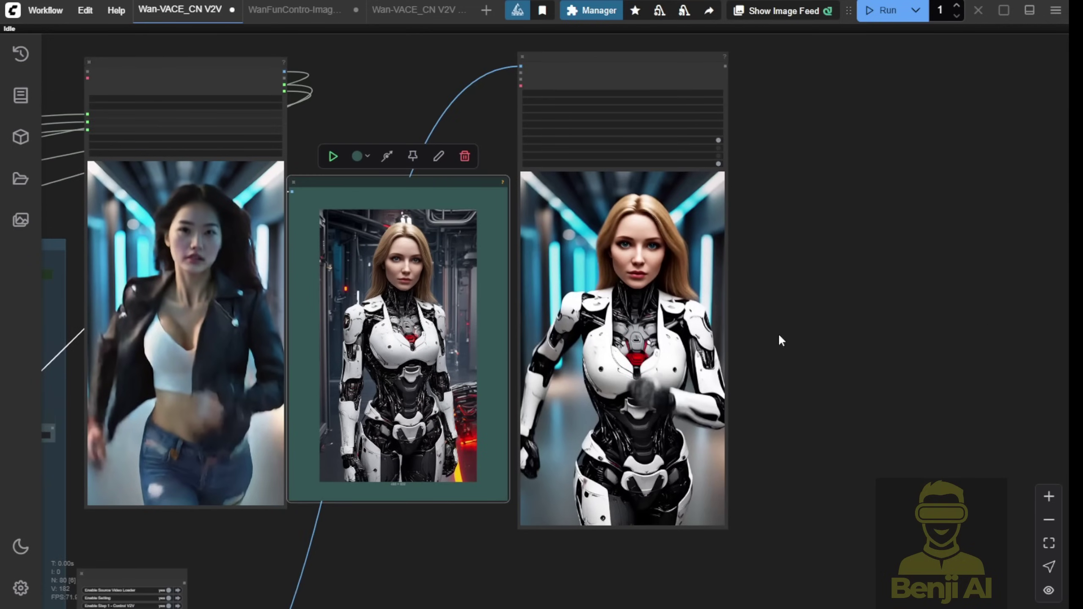
right_click(614, 326)
left_click(653, 249)
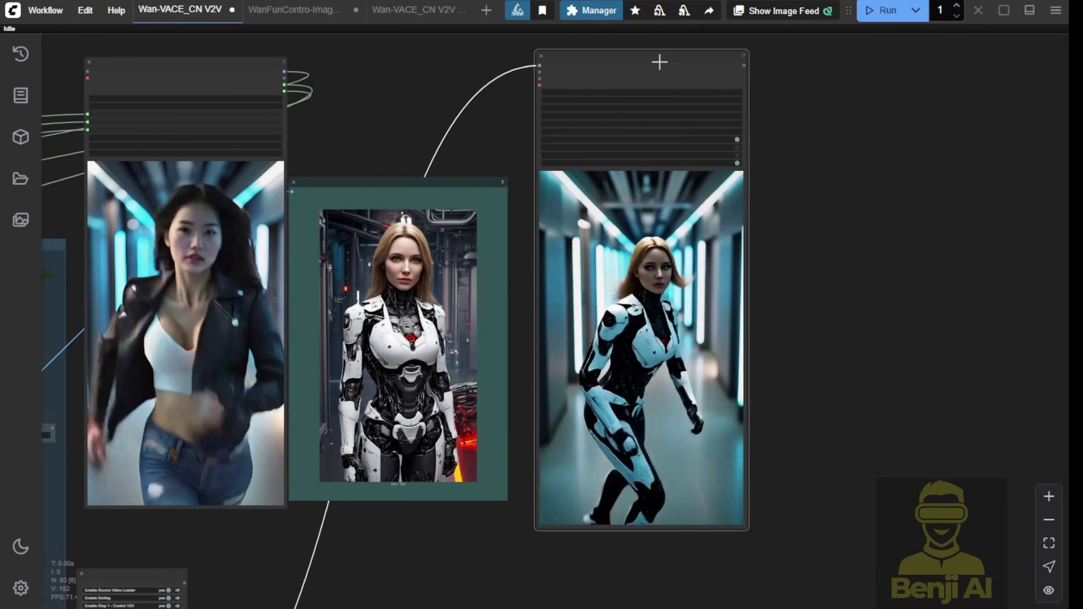
left_click_drag(459, 182, 472, 187)
scroll(399, 329, "up", 3)
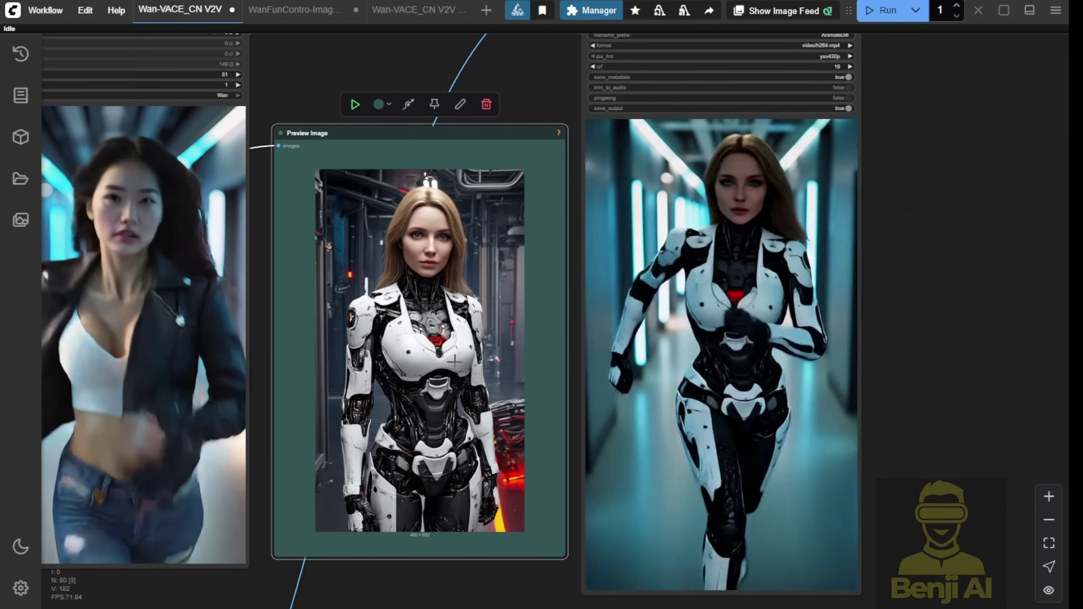
Resume the source video's preview and compare its playback with the robot reference image and the generated video
scroll(324, 172, "down", 3)
right_click(223, 211)
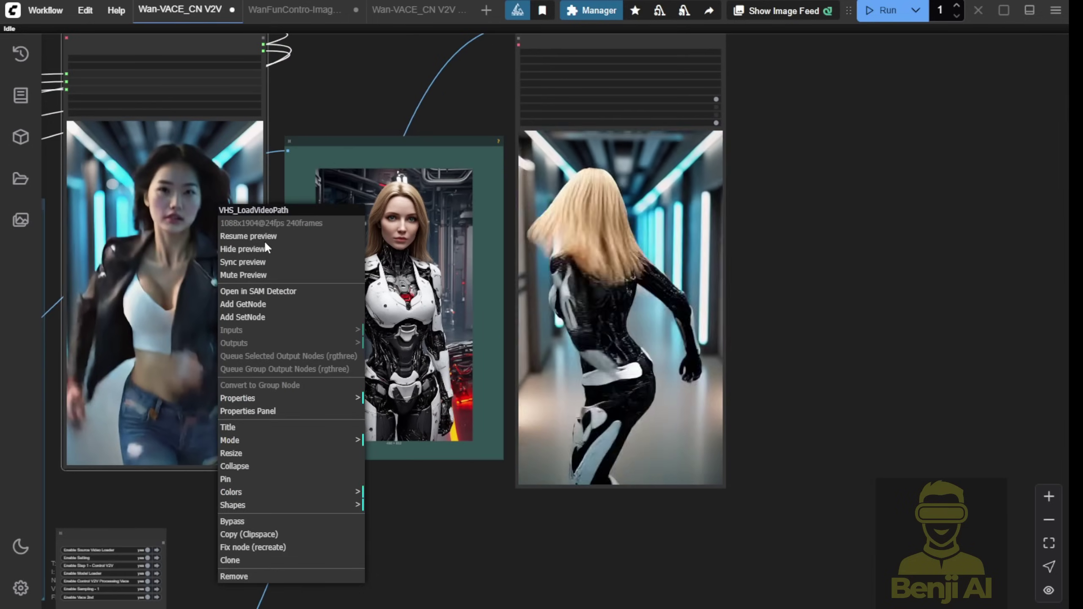
left_click(264, 237)
left_click_drag(324, 87, 449, 93)
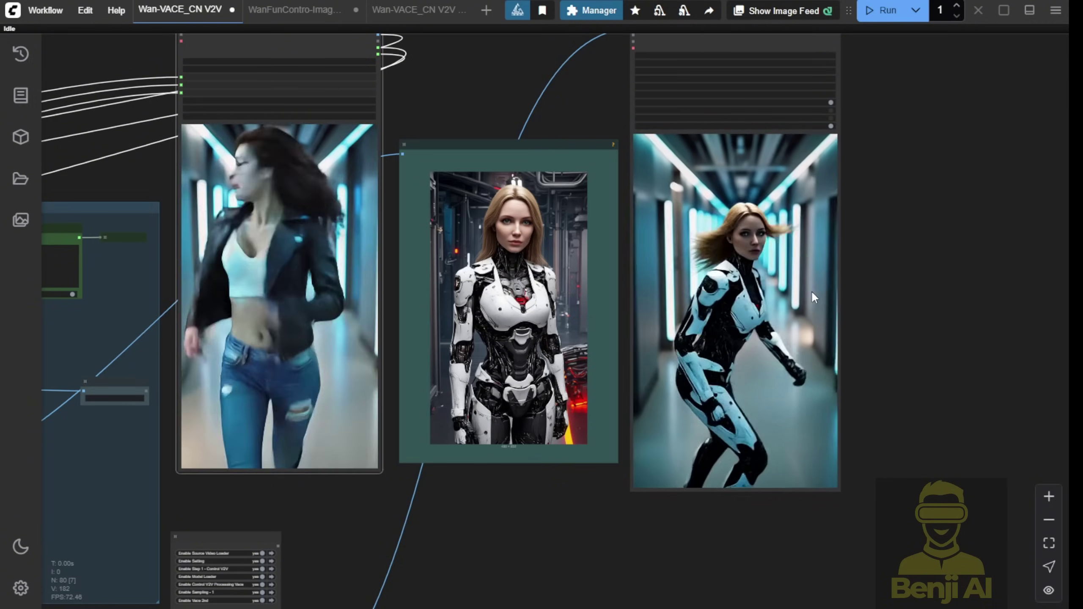
scroll(811, 291, "up", 3)
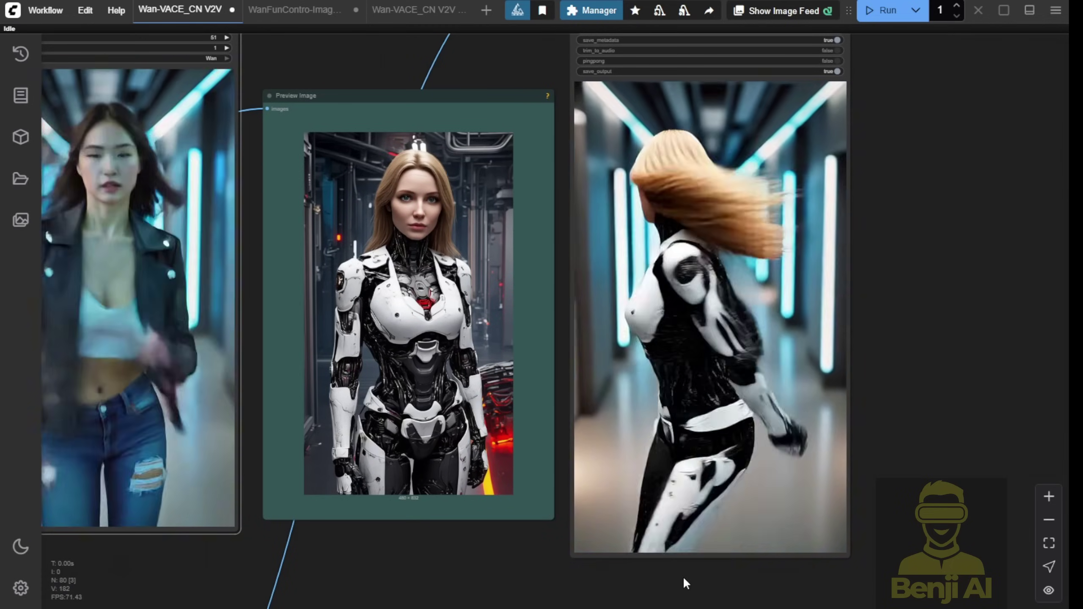
scroll(679, 580, "down", 3)
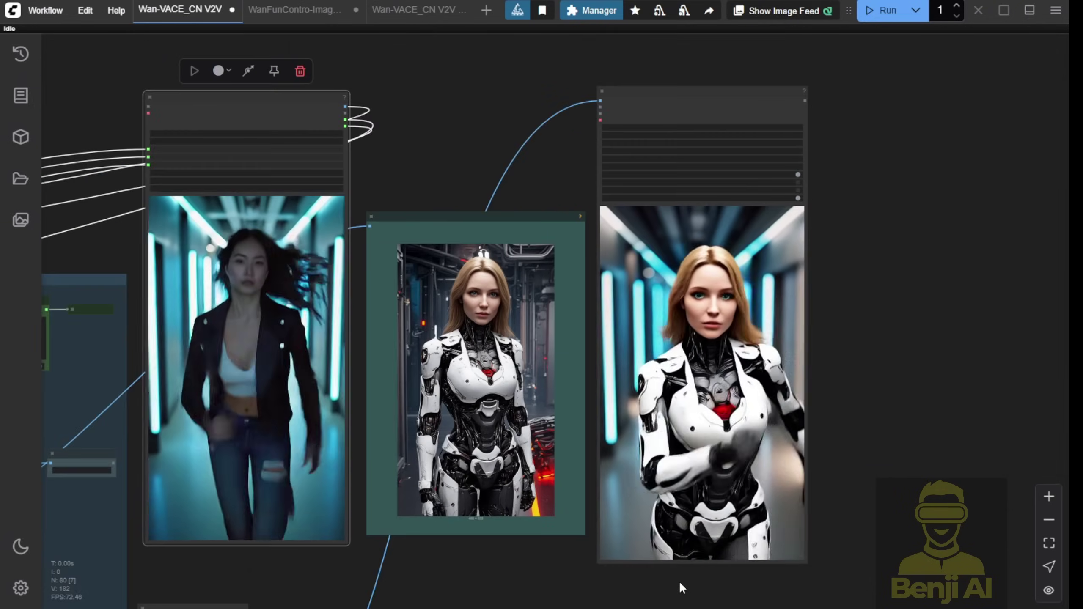
Examine the frame rate, frame cap, skip and format settings of the source Load Video (Path) node
left_click_drag(671, 368, 833, 318)
scroll(833, 318, "up", 1)
left_click_drag(588, 104, 573, 225)
scroll(473, 199, "up", 5)
scroll(473, 200, "up", 2)
left_click_drag(473, 200, 703, 201)
scroll(498, 288, "up", 4)
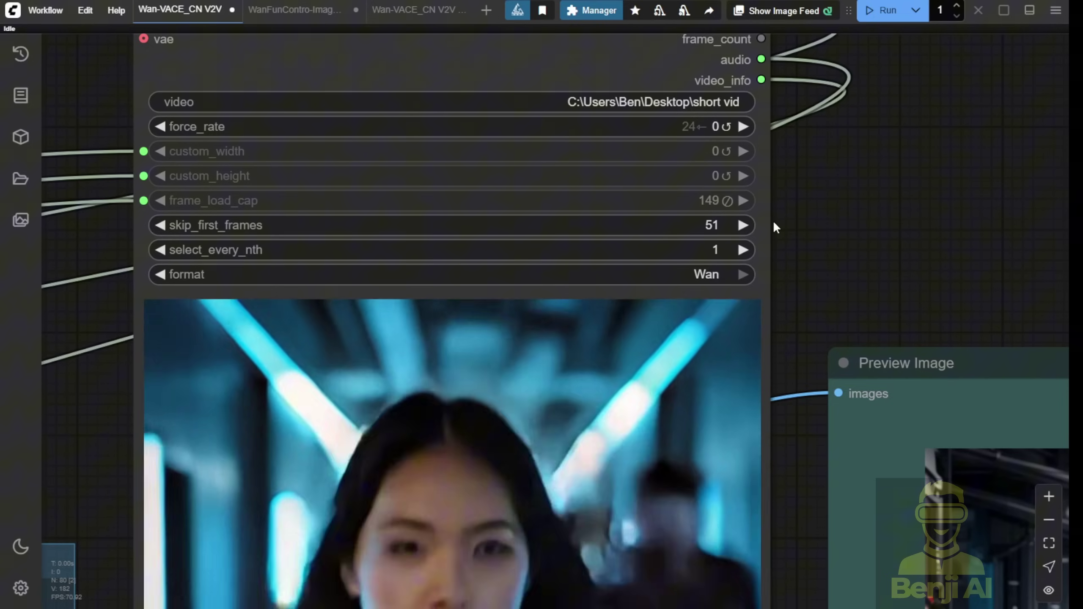
scroll(909, 222, "down", 7)
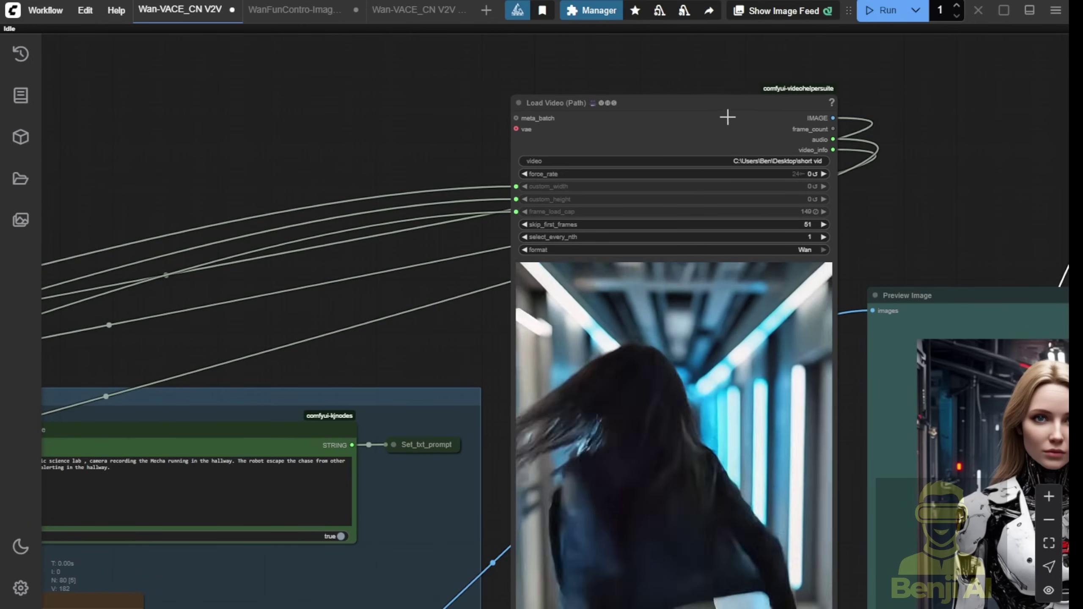
left_click(715, 123)
scroll(692, 221, "up", 3)
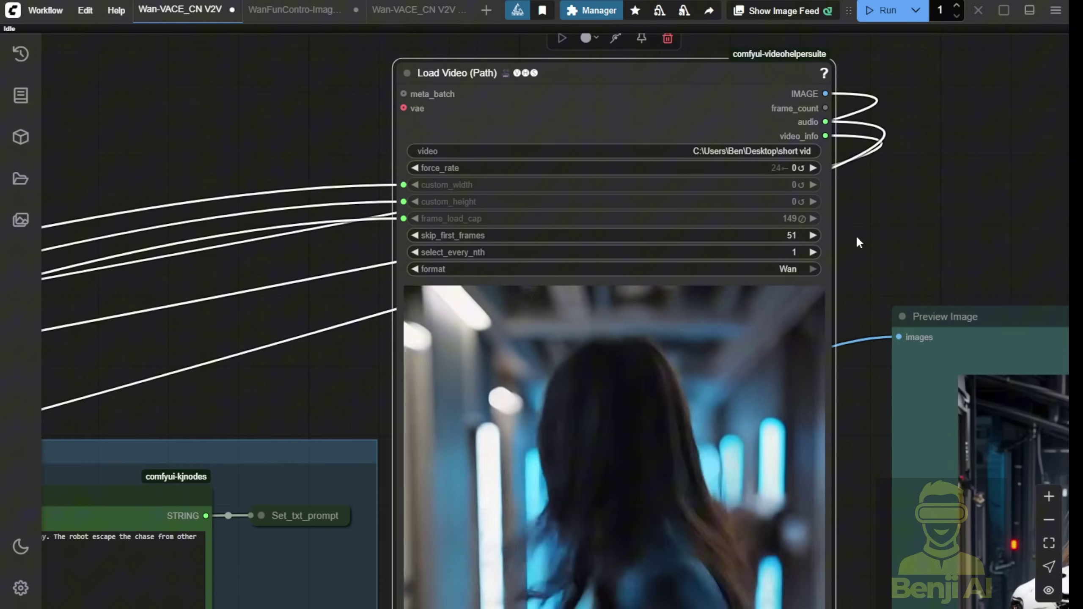
scroll(857, 236, "down", 5)
left_click_drag(877, 229, 449, 108)
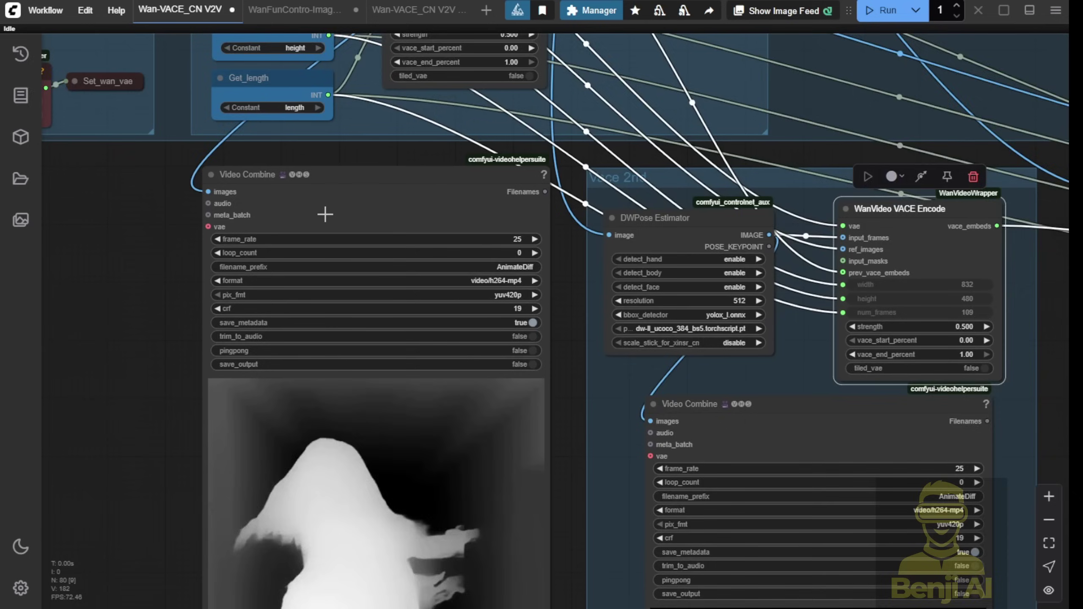
Follow the chained VACE Encode nodes from the DWPose branch through the mask branch to the third node's prev_vace_embeds input
scroll(321, 212, "up", 1)
left_click(339, 207)
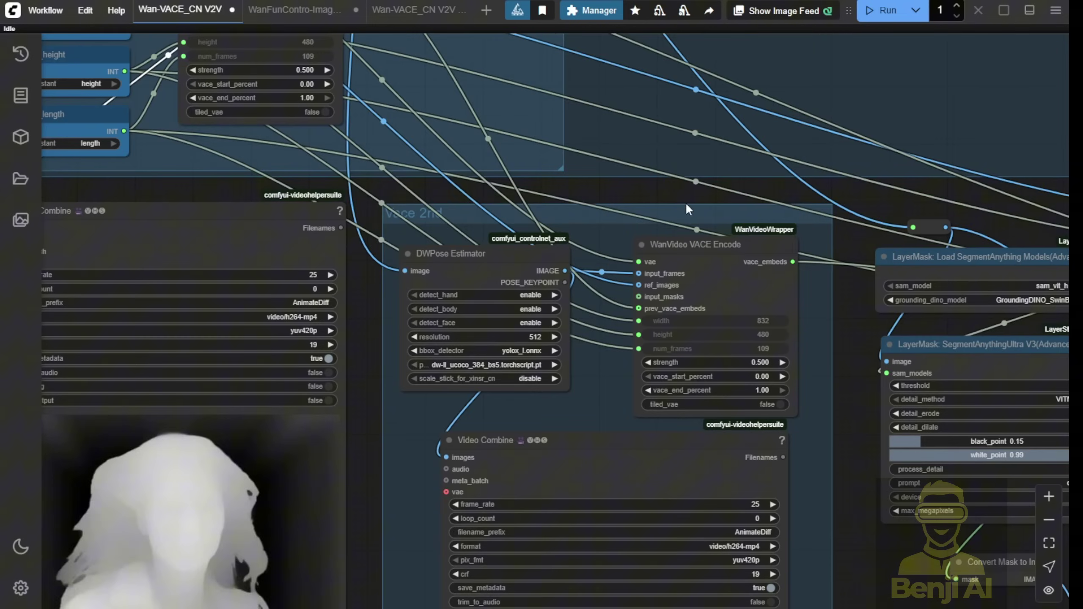
left_click_drag(720, 176, 210, 91)
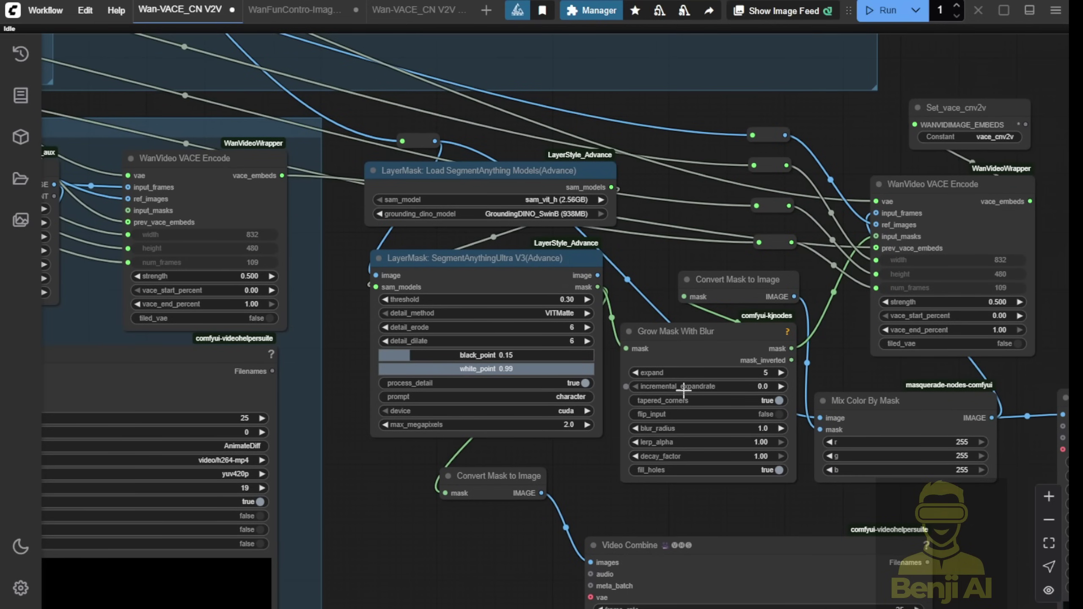
scroll(899, 290, "up", 3)
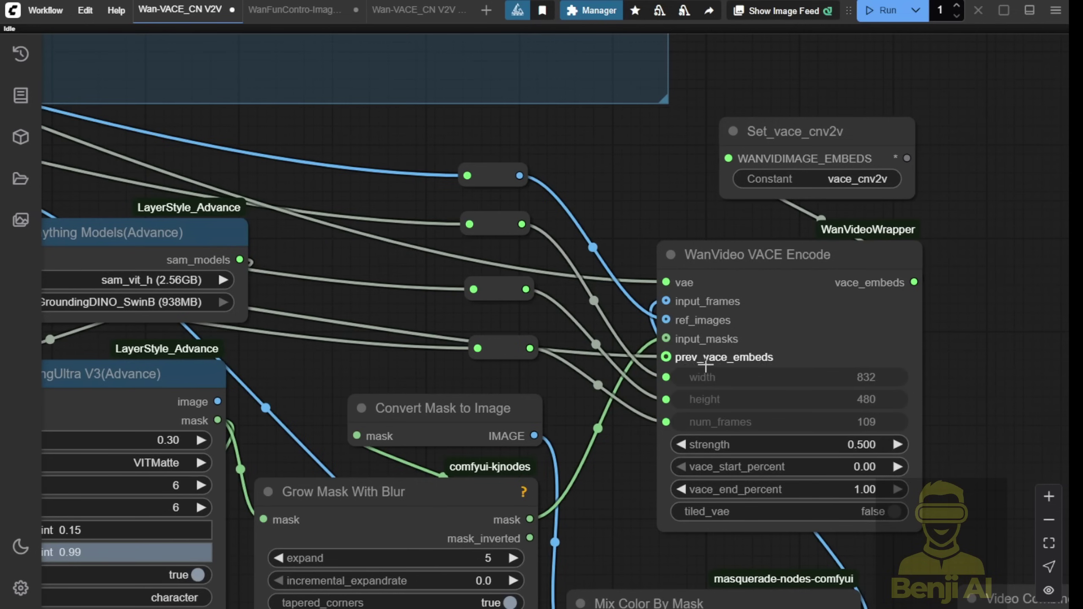
mouse_move(666, 358)
left_mouse_down()
mouse_move(322, 306)
mouse_move(683, 360)
mouse_move(485, 341)
mouse_move(636, 345)
mouse_move(667, 358)
left_mouse_up()
scroll(631, 350, "down", 4)
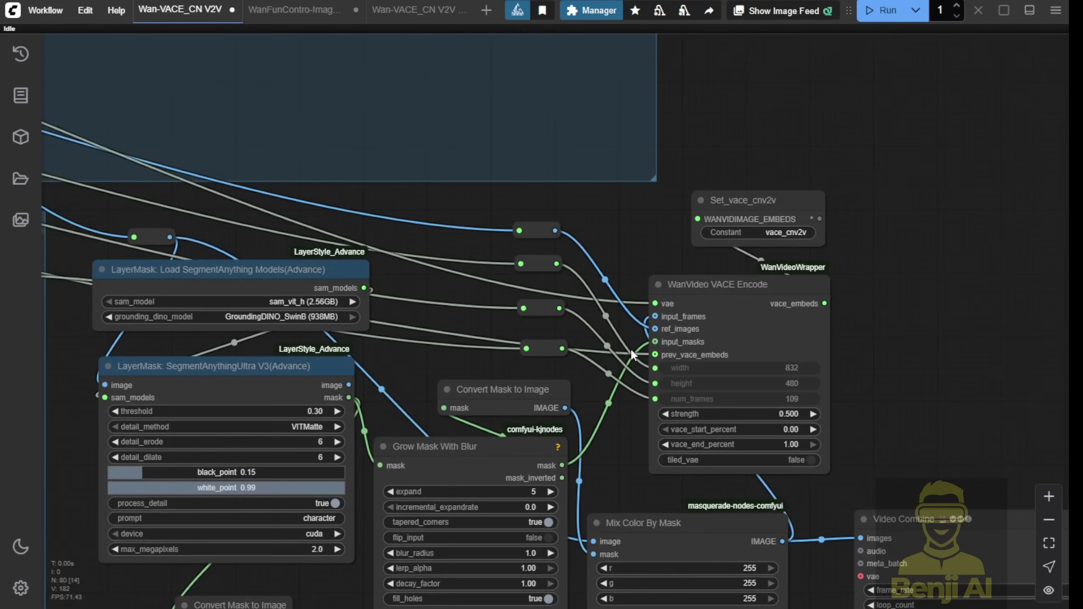
scroll(631, 350, "down", 4)
left_click_drag(398, 214, 924, 175)
scroll(821, 180, "down", 3)
left_click_drag(810, 161, 484, 194)
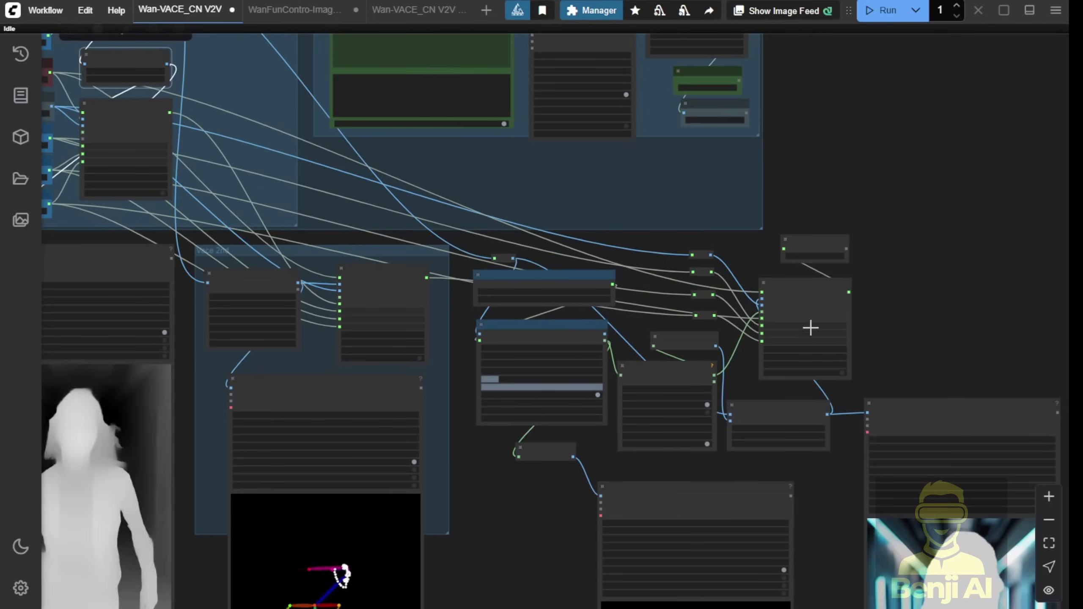
Trace vace_cnv2v between the third VACE Encode node's vace_embeds output and the WanVideo Sampler's image_embeds input
left_click(815, 242)
scroll(836, 290, "up", 6)
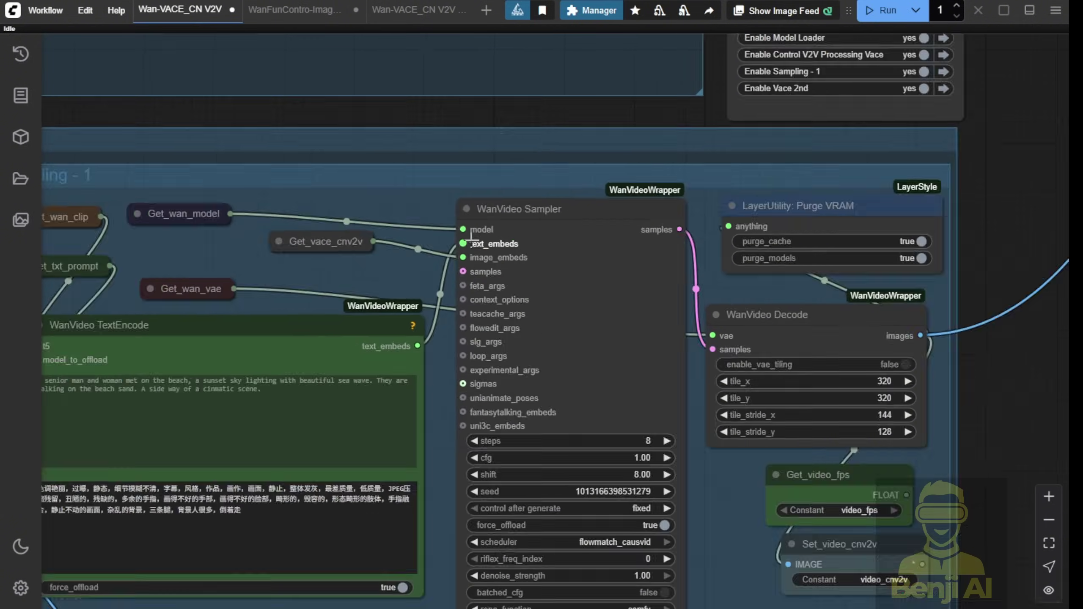
scroll(490, 260, "up", 7)
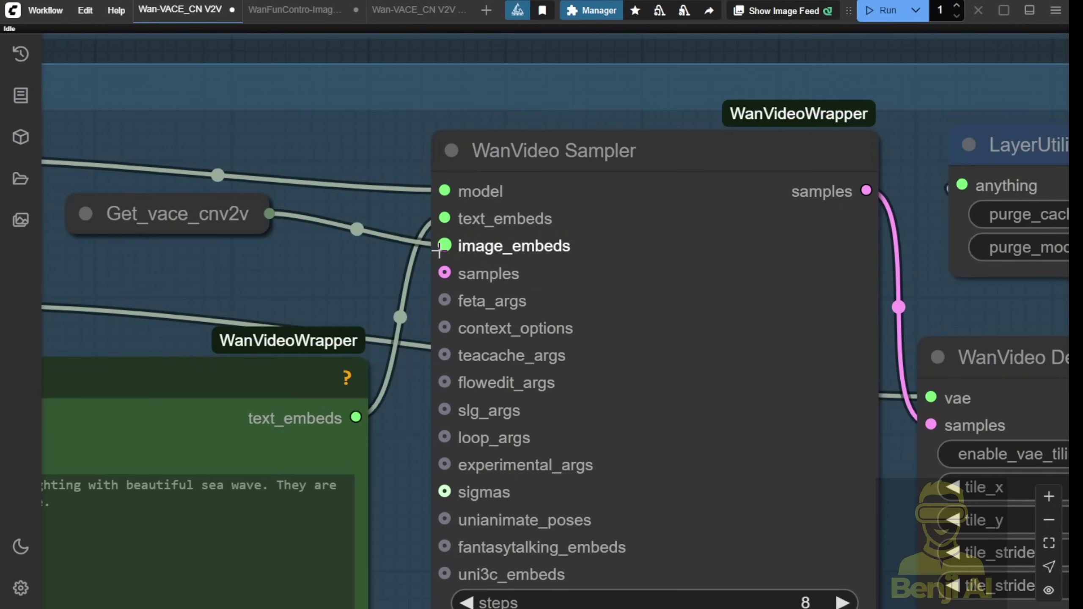
scroll(439, 250, "down", 10)
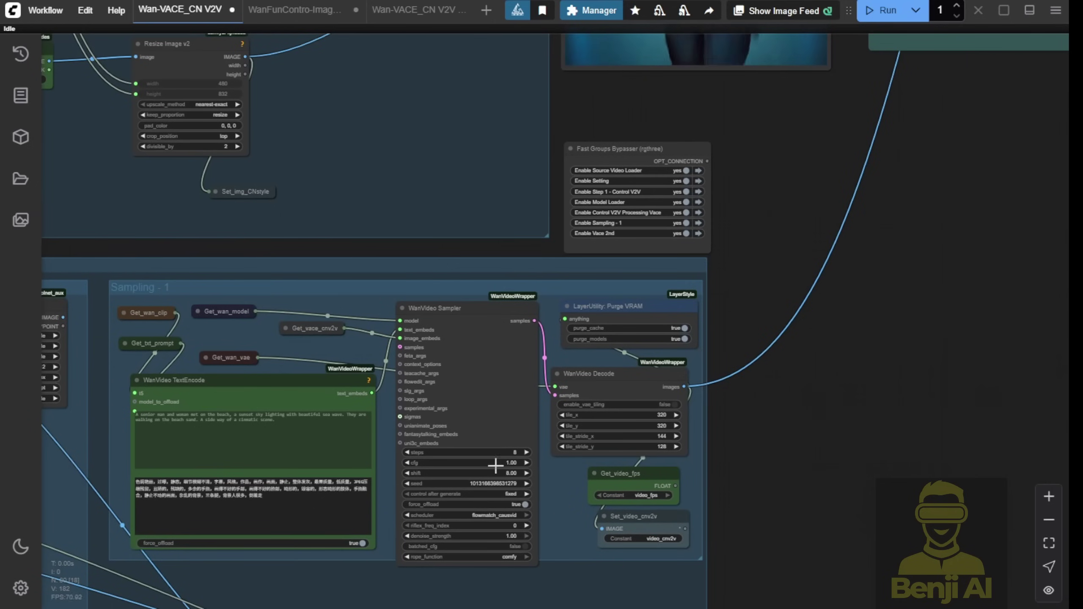
left_click_drag(560, 530, 421, 167)
scroll(623, 360, "up", 5)
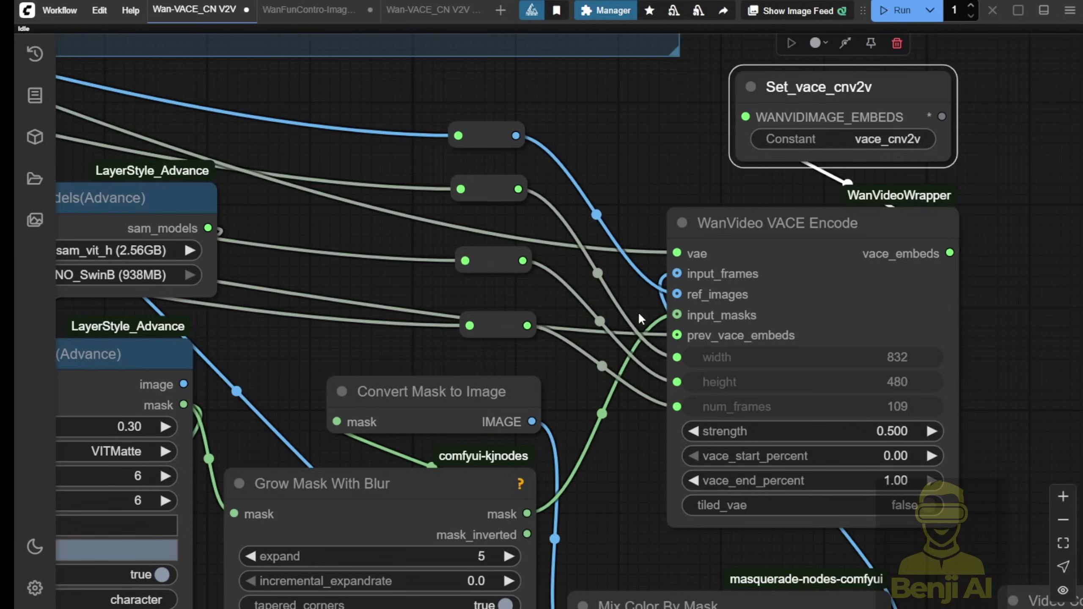
left_click_drag(640, 315, 360, 336)
scroll(431, 316, "up", 3)
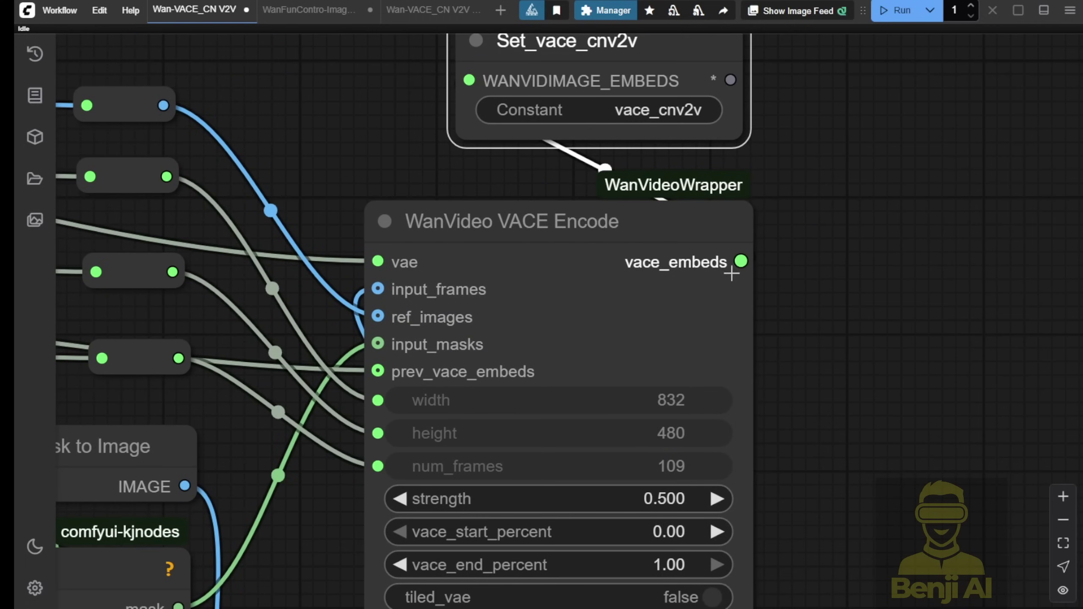
scroll(767, 269, "down", 2)
Compare the depth, pose and character mask previews that feed the three VACE Encode nodes
left_click_drag(835, 408, 797, 244)
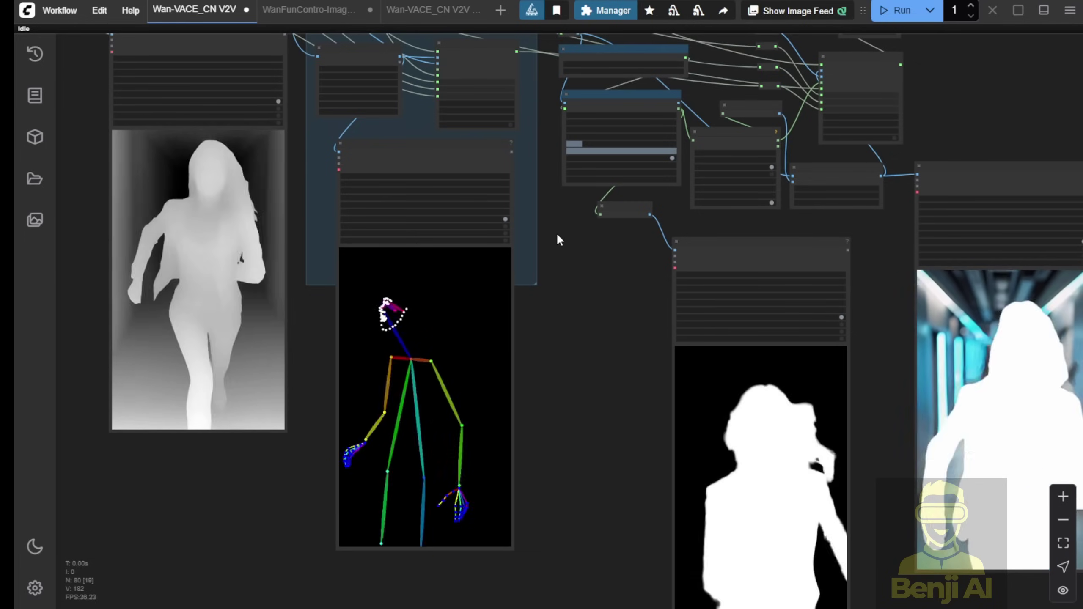
left_click_drag(557, 232, 644, 329)
scroll(368, 254, "up", 3)
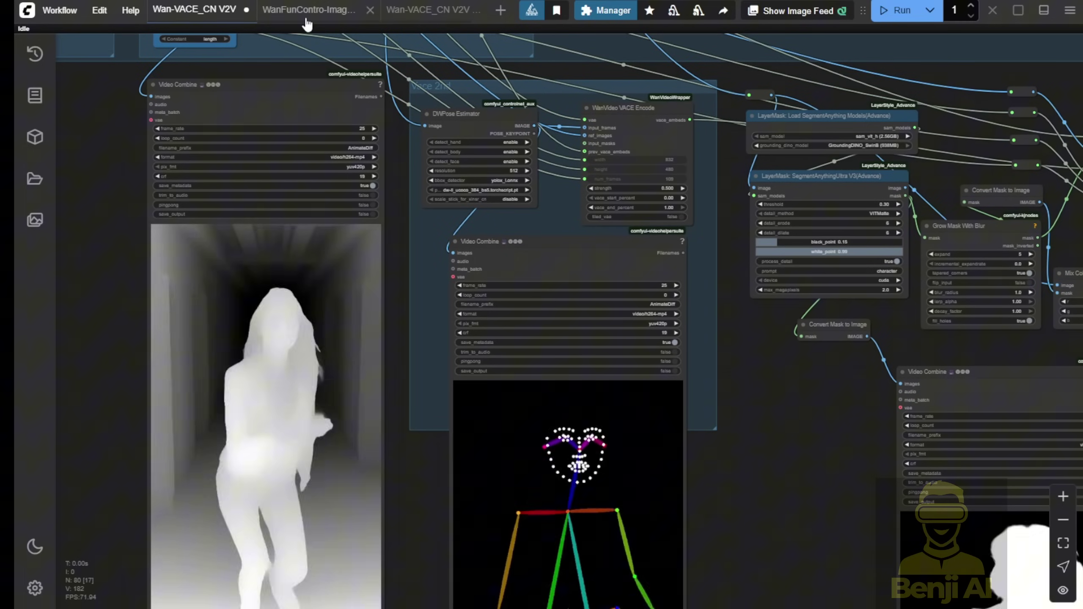
Switch to the Wan 2.1 Fun Control workflow, then enlarge its source video loader node and move it slightly higher
left_click(306, 18)
scroll(458, 230, "up", 3)
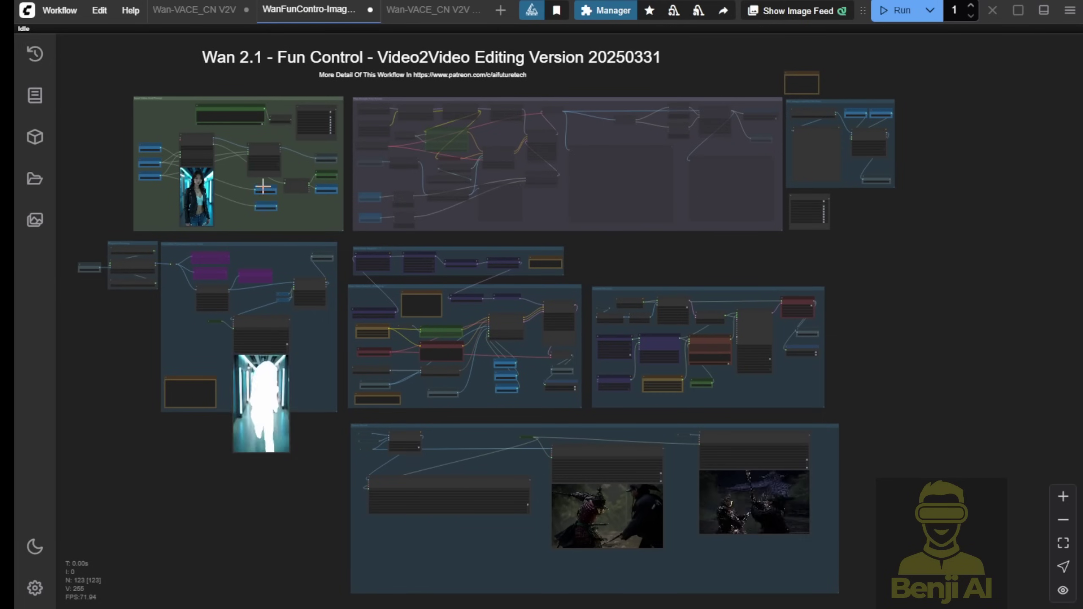
scroll(223, 183, "up", 9)
left_click_drag(223, 183, 338, 189)
scroll(259, 209, "up", 4)
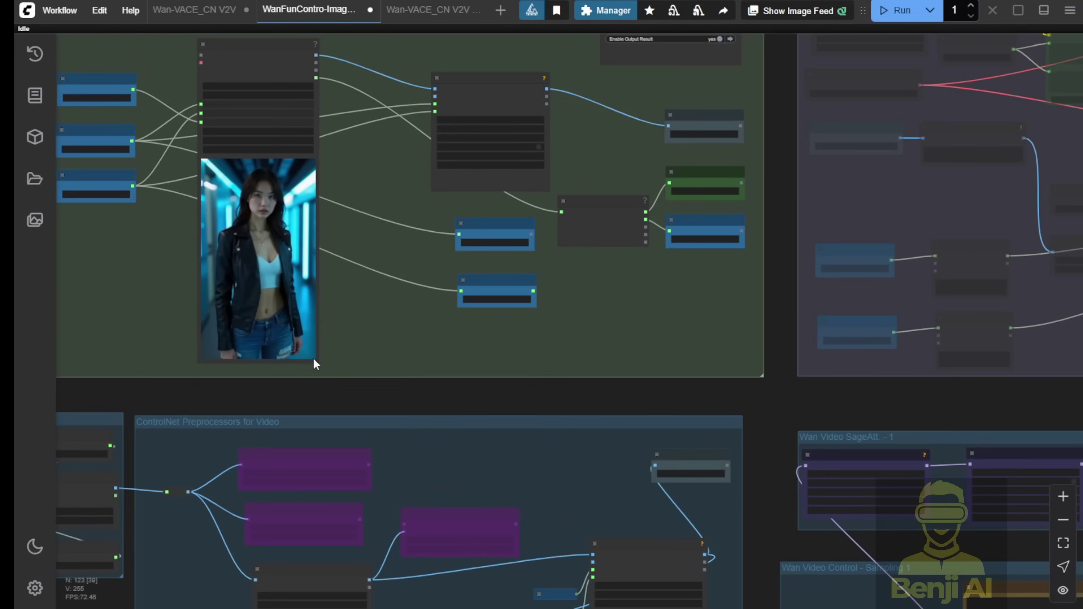
left_click_drag(316, 361, 354, 389)
left_click_drag(374, 293, 385, 378)
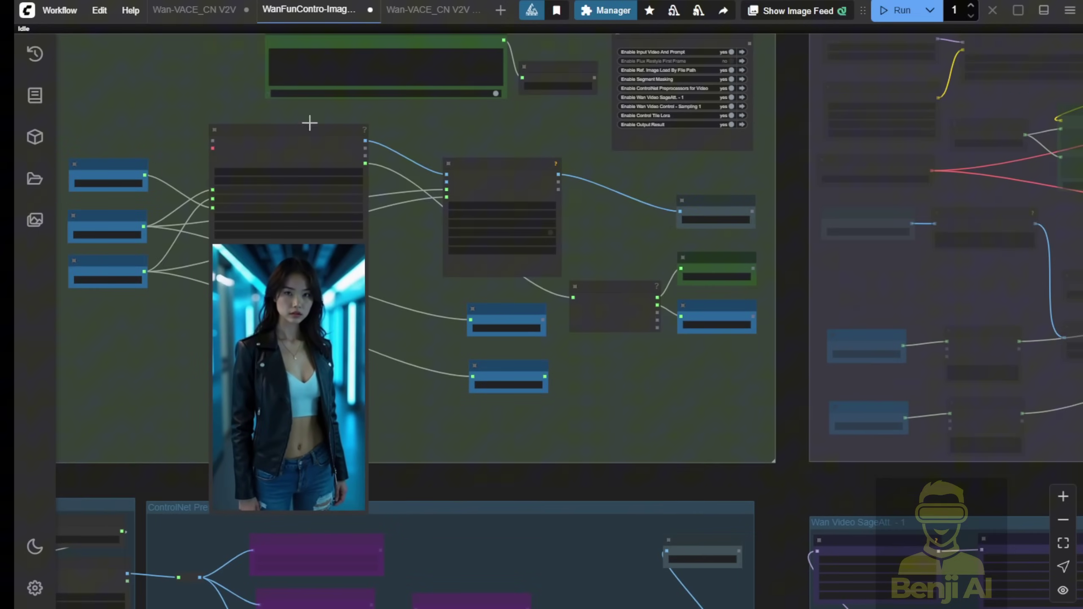
left_click_drag(279, 141, 282, 112)
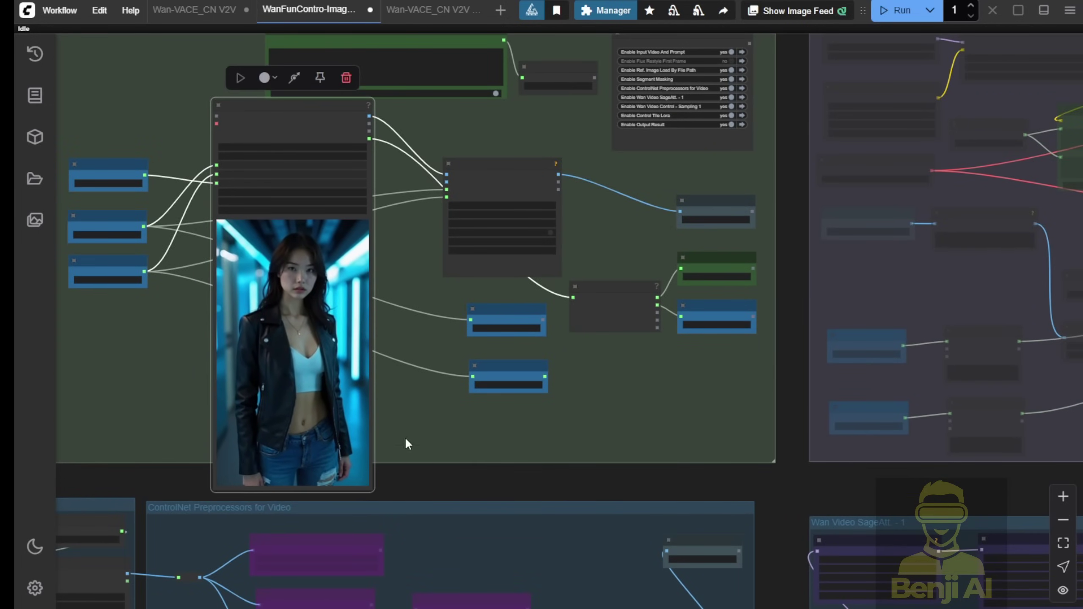
Remove the bypass from the AIO Aux Preprocessor node in the ControlNet Preprocessors for Video group
left_click_drag(415, 400, 426, 86)
left_click_drag(420, 506, 397, 341)
scroll(388, 333, "down", 3)
left_click_drag(301, 370, 265, 265)
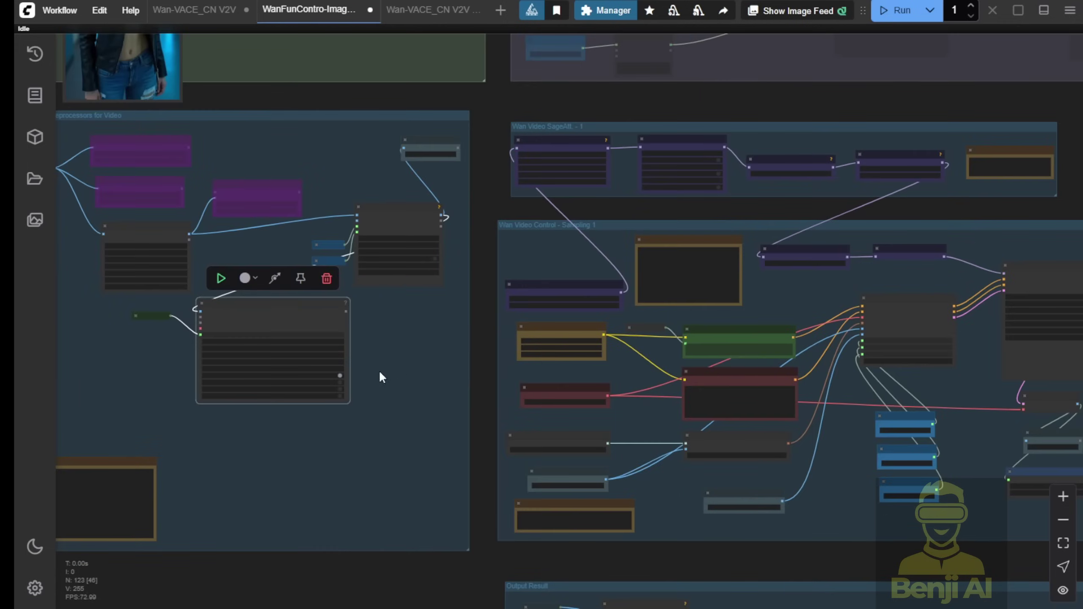
left_click_drag(376, 367, 535, 536)
scroll(280, 311, "up", 9)
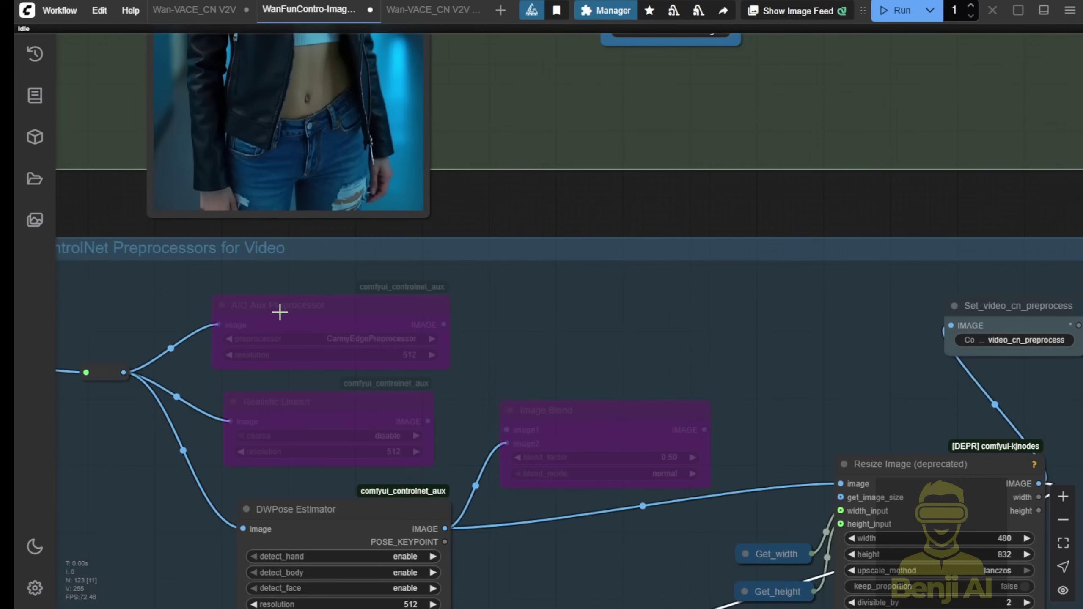
right_click(326, 329)
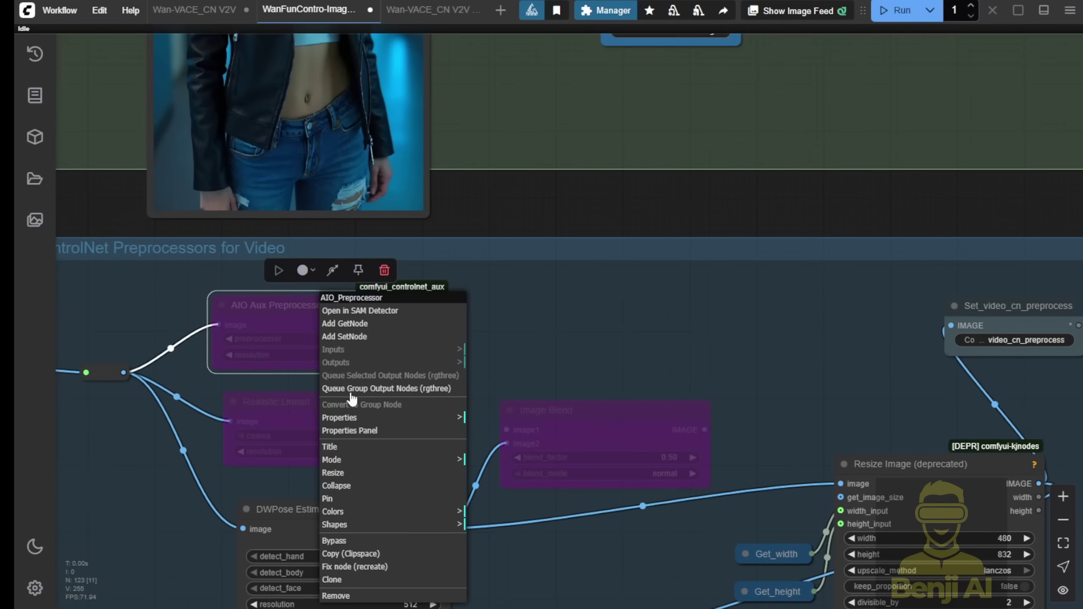
left_click(365, 540)
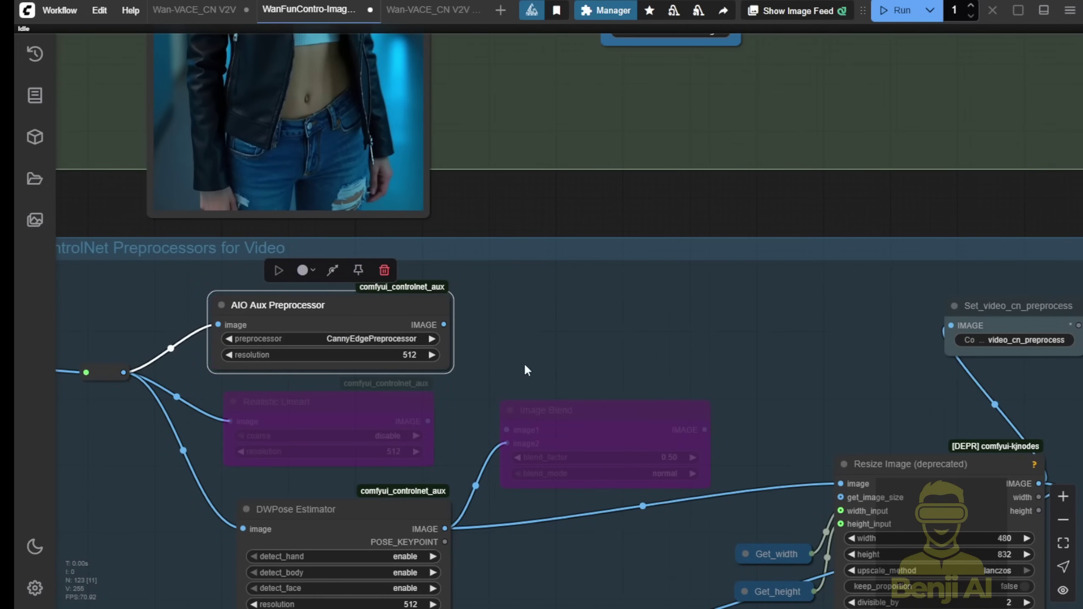
Remove the bypass from Image Blend and connect the AIO Aux Preprocessor's IMAGE output to its image1 input
right_click(570, 413)
left_click(624, 541)
left_click_drag(491, 354, 641, 265)
left_click_drag(594, 237, 718, 348)
left_click_drag(747, 452, 631, 386)
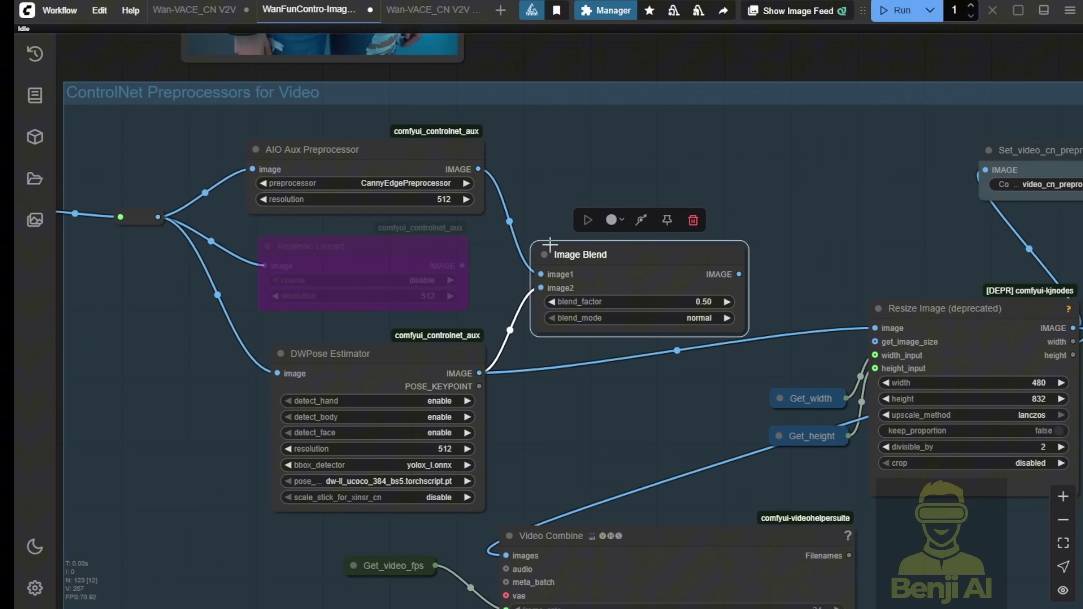
Connect Image Blend's IMAGE output to the image input of the Resize Image node, replacing the direct DWPose link
left_click_drag(790, 252, 611, 126)
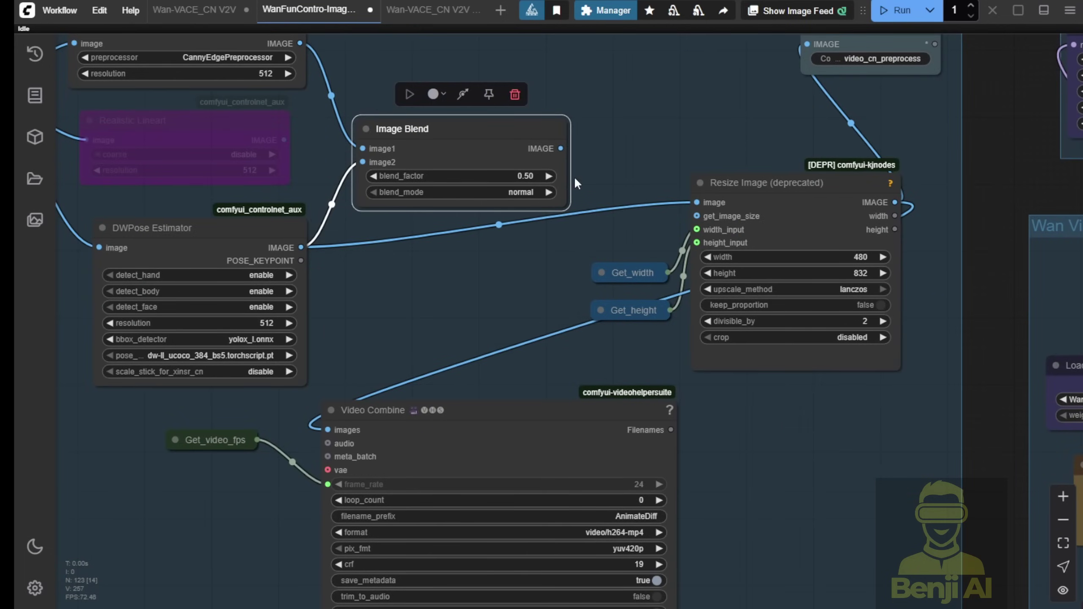
left_click_drag(560, 149, 697, 202)
left_click(654, 193)
scroll(484, 279, "down", 4)
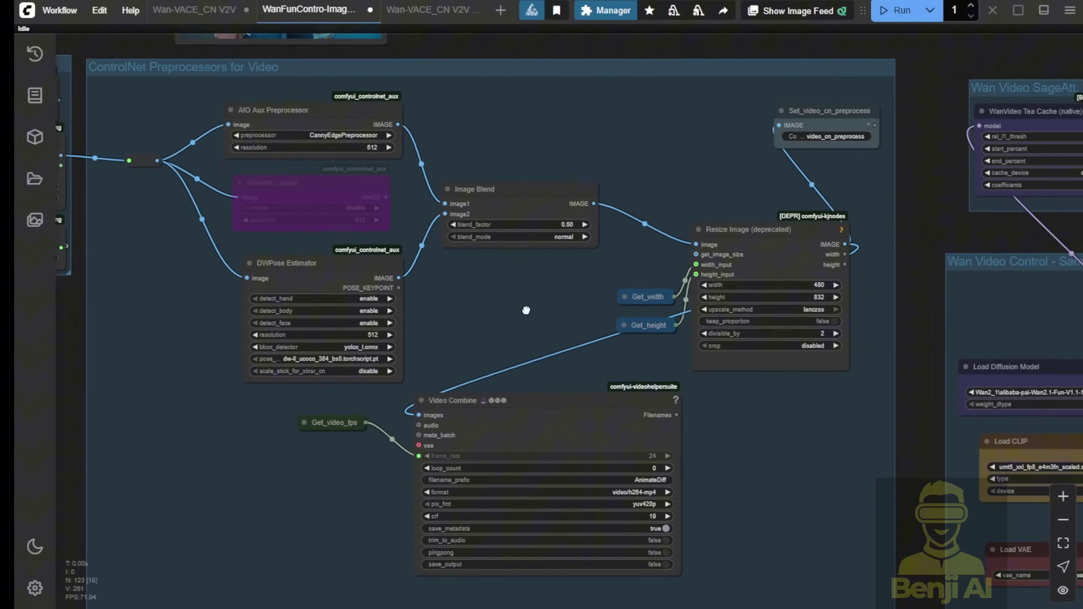
Set the AIO Aux Preprocessor's preprocessor to DepthAnythingV2Preprocessor
scroll(530, 312, "up", 5)
left_click(332, 91)
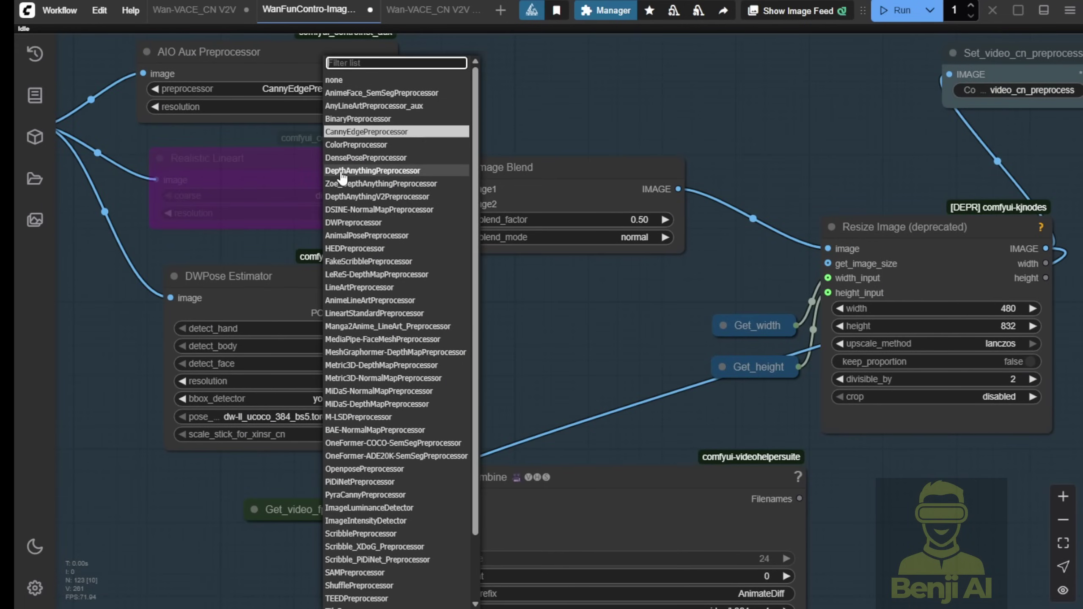
left_click(365, 197)
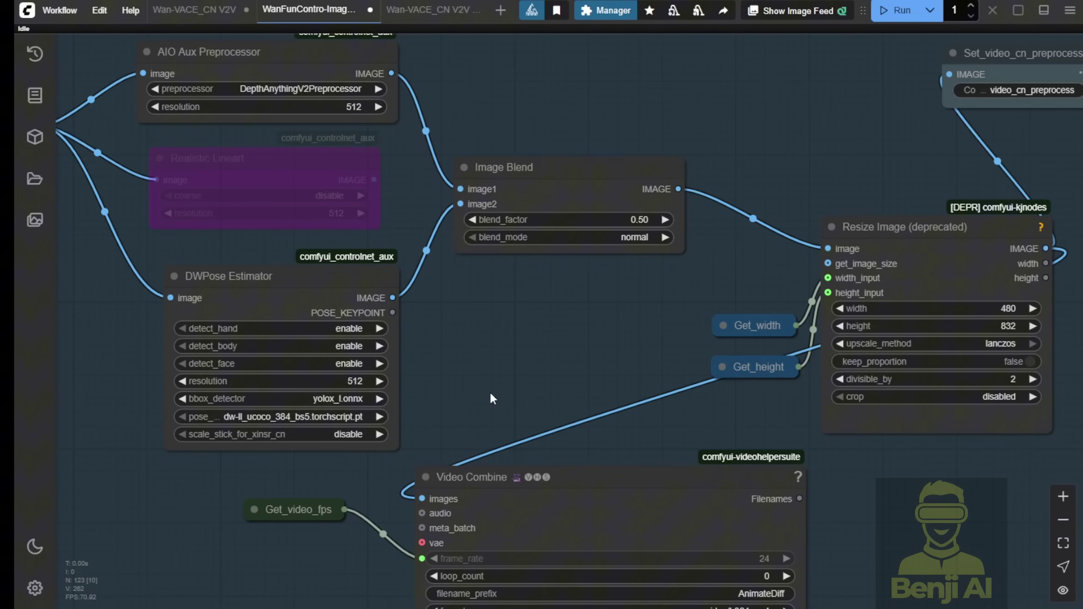
Move the DWPose Estimator node slightly higher, closer to the bypassed Realistic Lineart node
left_click(231, 277)
left_click(562, 355)
scroll(560, 354, "down", 3)
left_click_drag(565, 355, 473, 272)
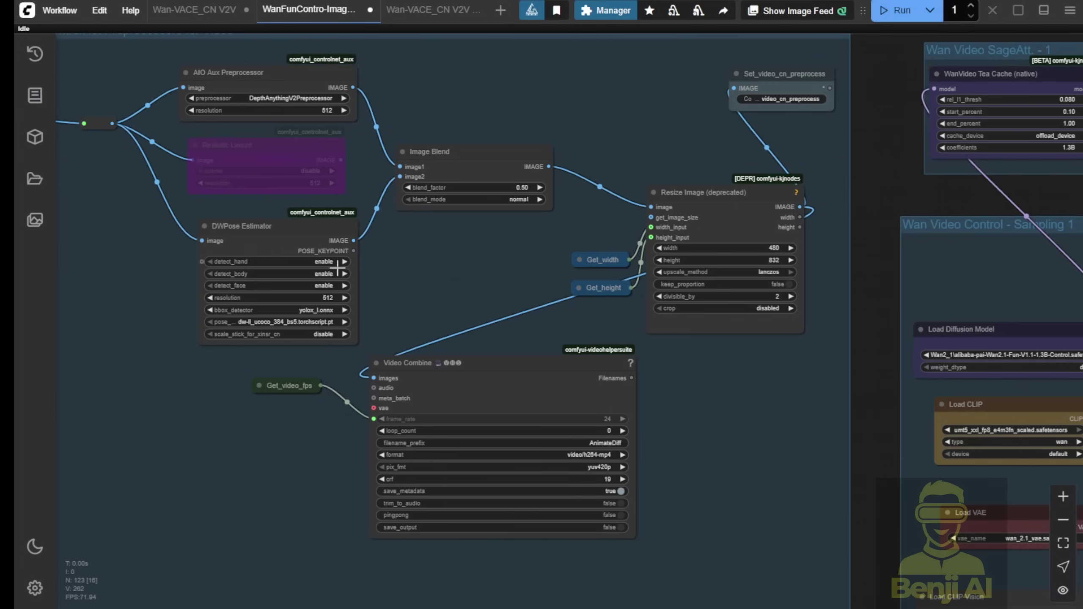
mouse_move(295, 230)
left_mouse_down()
mouse_move(271, 227)
mouse_move(289, 218)
left_mouse_up()
Examine the Wan Video Control - Sampling 1 group, especially the control_video input of WanFunControlToVideo, and the SageAttention group above
scroll(530, 377, "down", 1)
left_click_drag(530, 376, 409, 316)
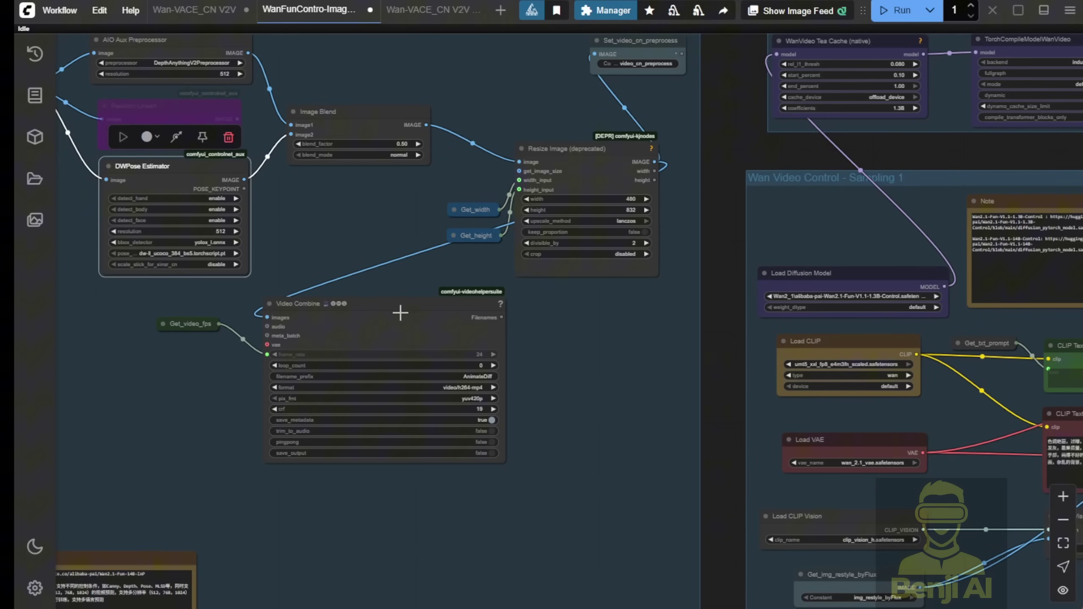
scroll(707, 235, "down", 3)
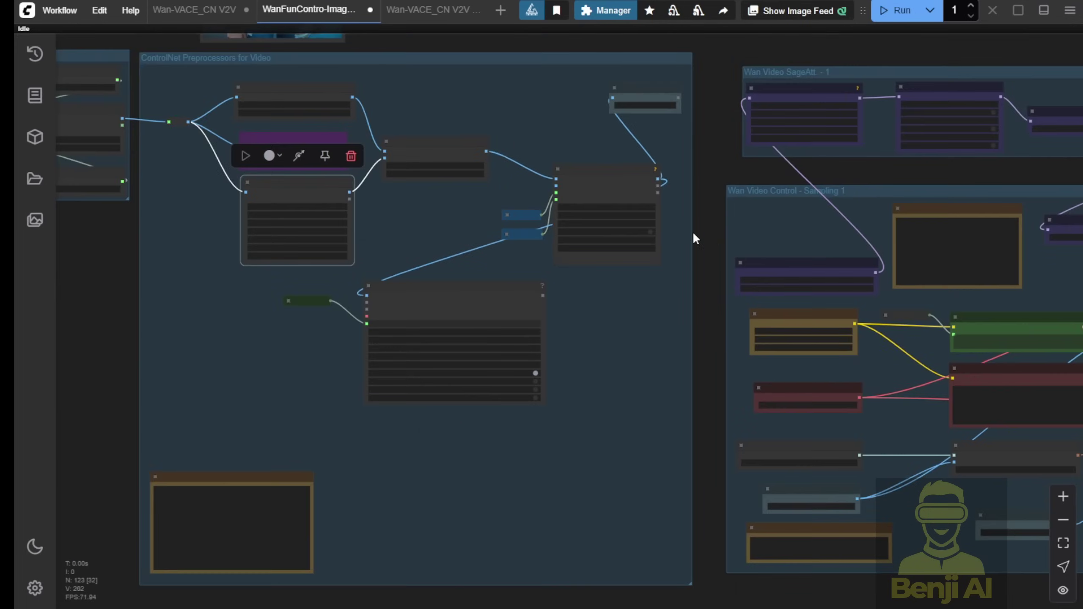
left_click_drag(707, 235, 309, 217)
scroll(729, 325, "up", 4)
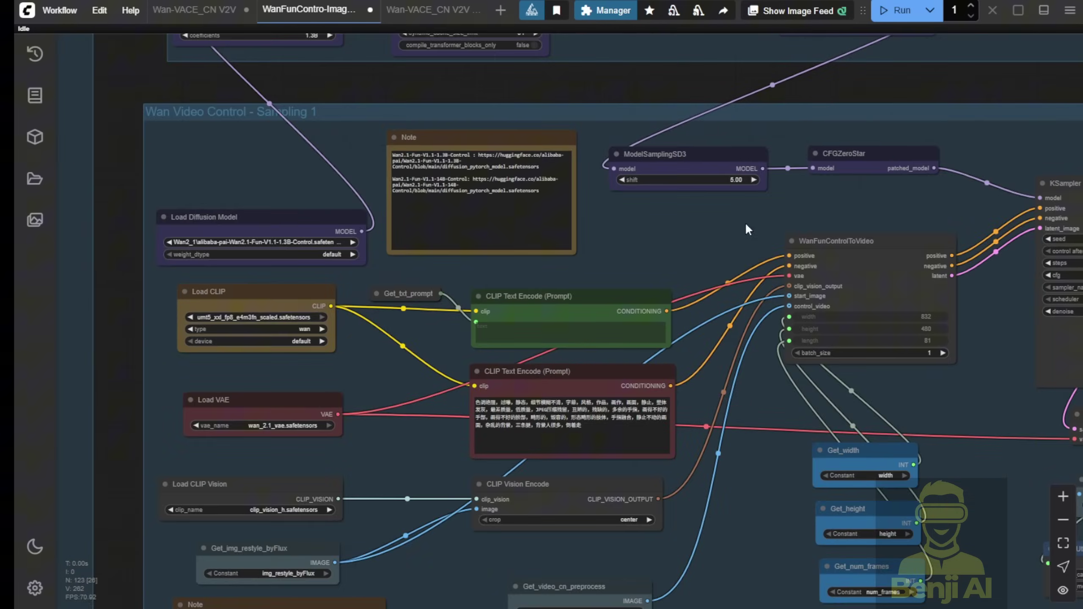
scroll(751, 299, "up", 6)
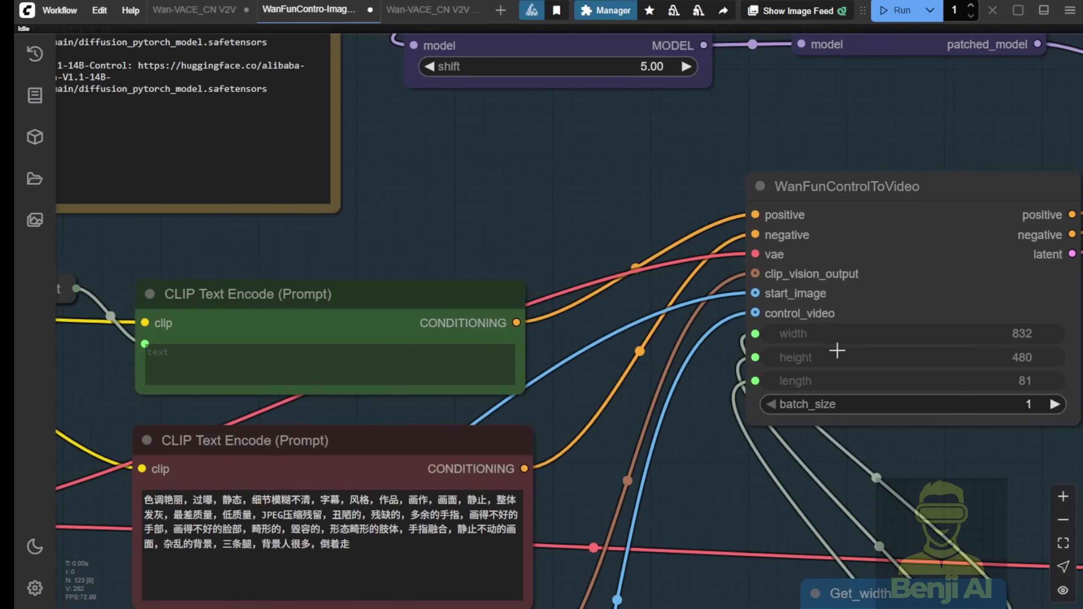
left_click_drag(936, 477, 647, 458)
scroll(647, 458, "down", 3)
scroll(646, 457, "down", 3)
left_click_drag(562, 246, 603, 355)
scroll(603, 355, "down", 3)
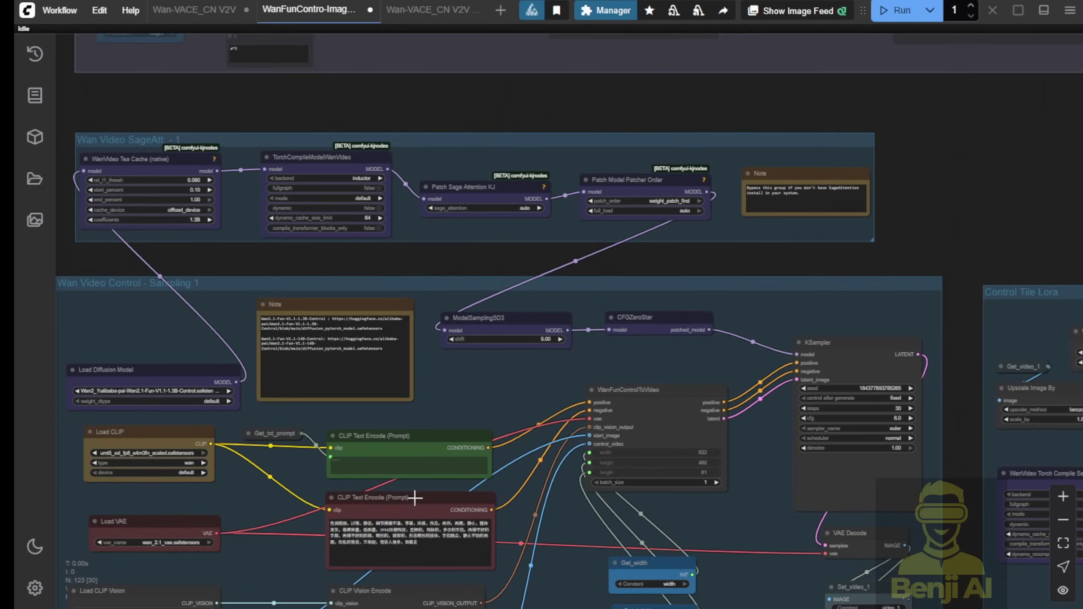
scroll(561, 473, "down", 4)
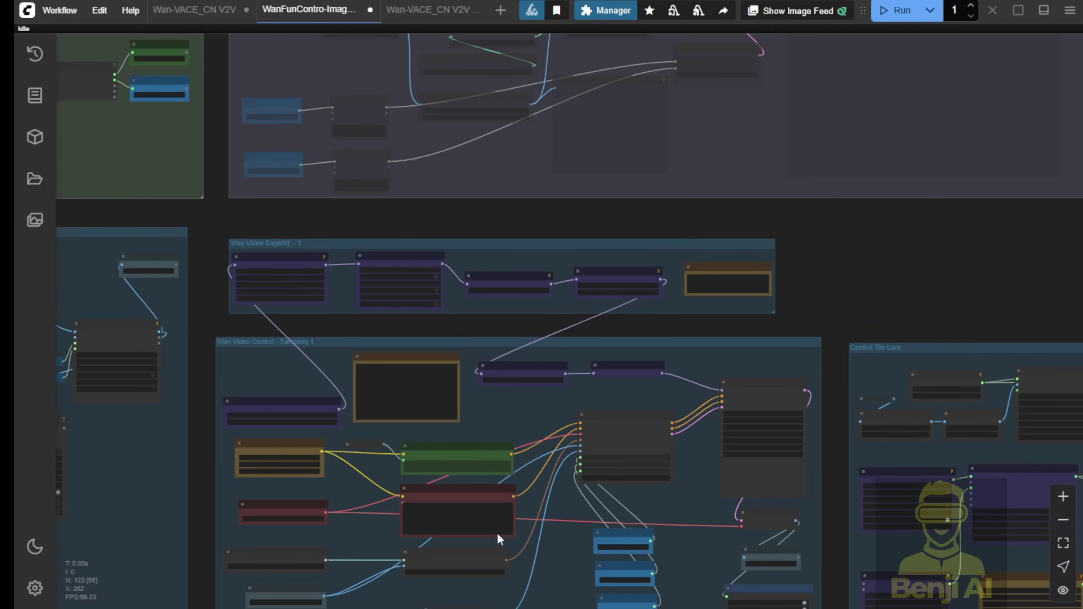
Switch to the Wan-VACE_CN V2V workflow to review its chained WanVideo VACE Encode nodes
left_click(220, 13)
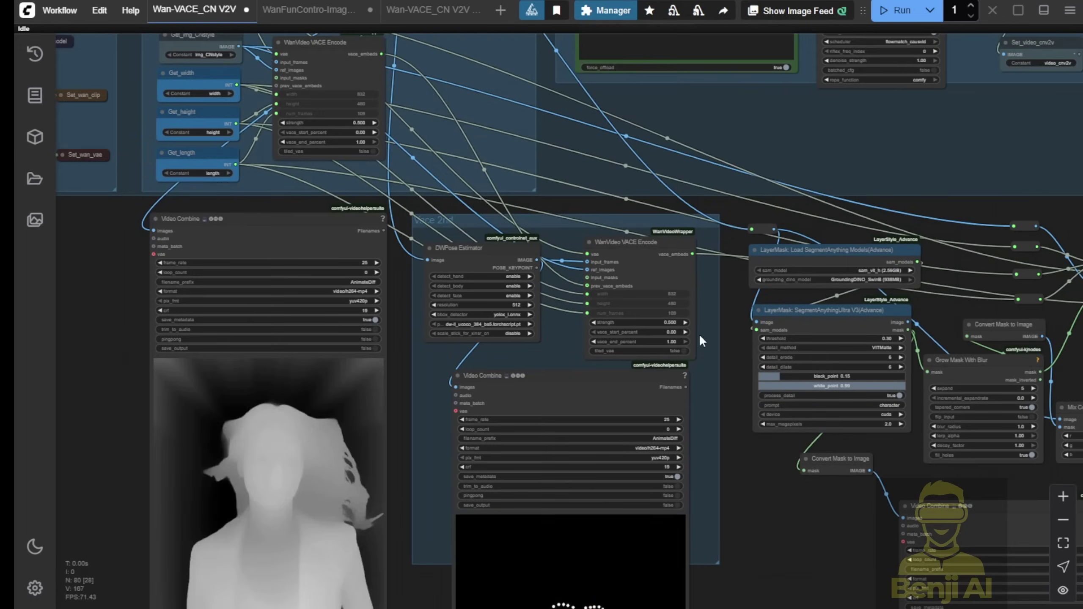
scroll(689, 328, "up", 5)
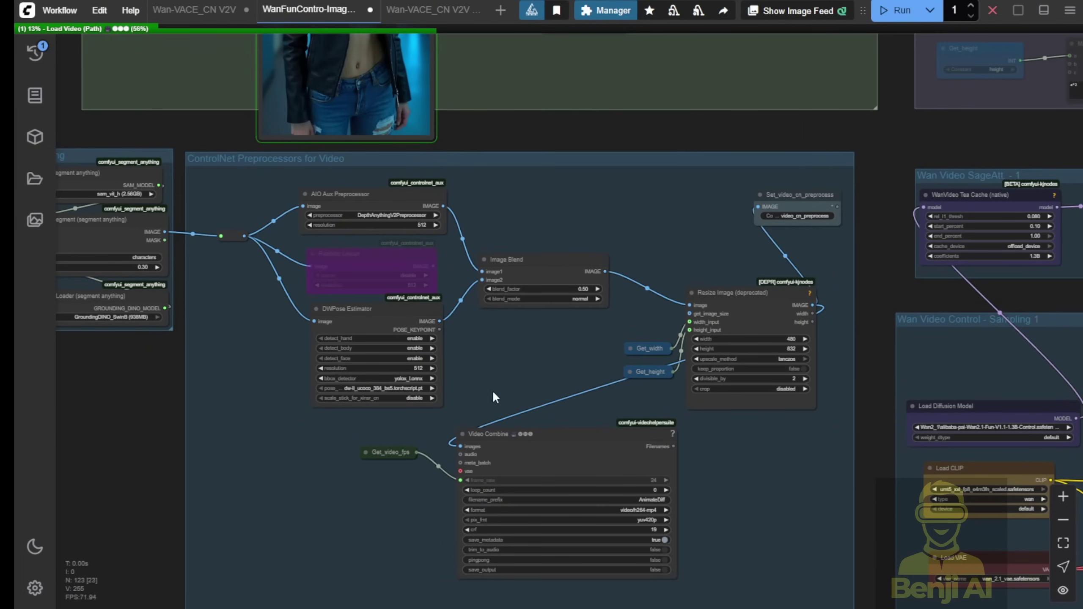
Move the Video Combine node in the ControlNet Preprocessors for Video group slightly lower
left_click_drag(512, 377, 496, 329)
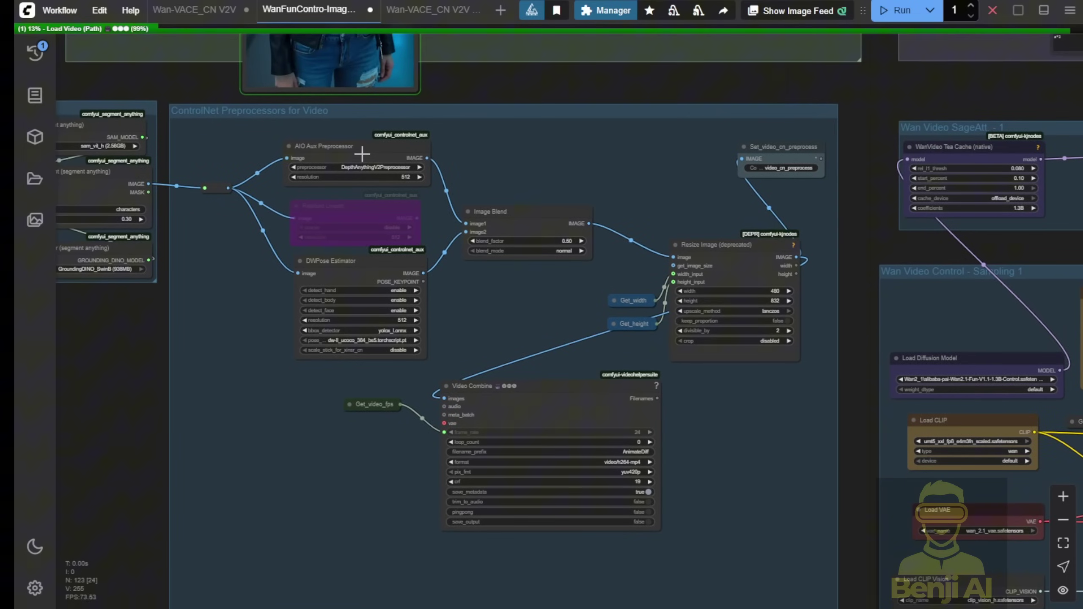
left_click(366, 272)
left_click(386, 157)
scroll(480, 313, "down", 4)
scroll(379, 407, "up", 4)
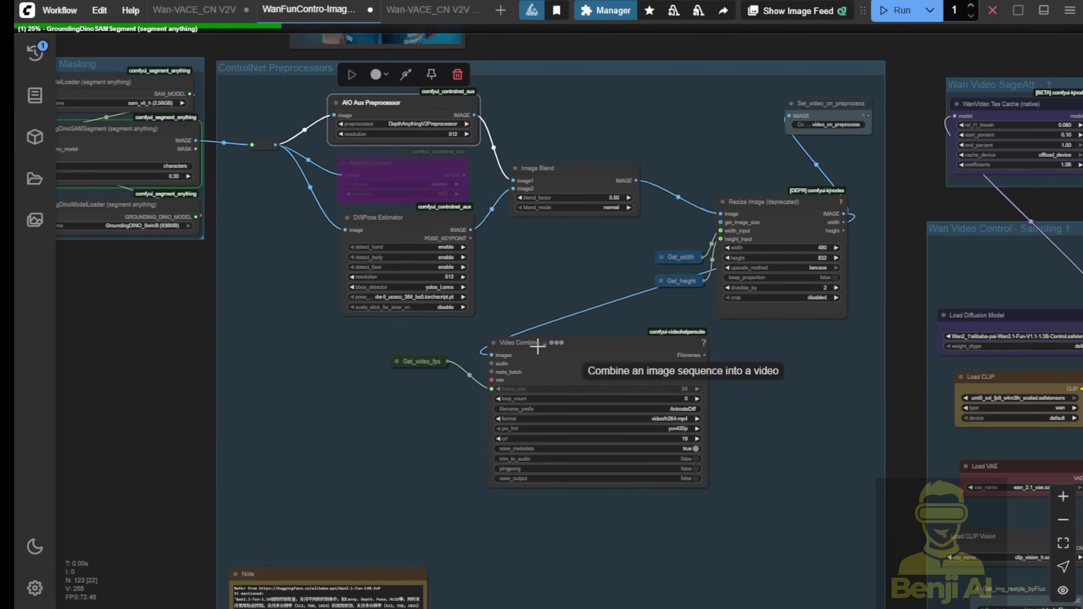
left_click_drag(557, 355, 561, 370)
scroll(506, 370, "up", 2)
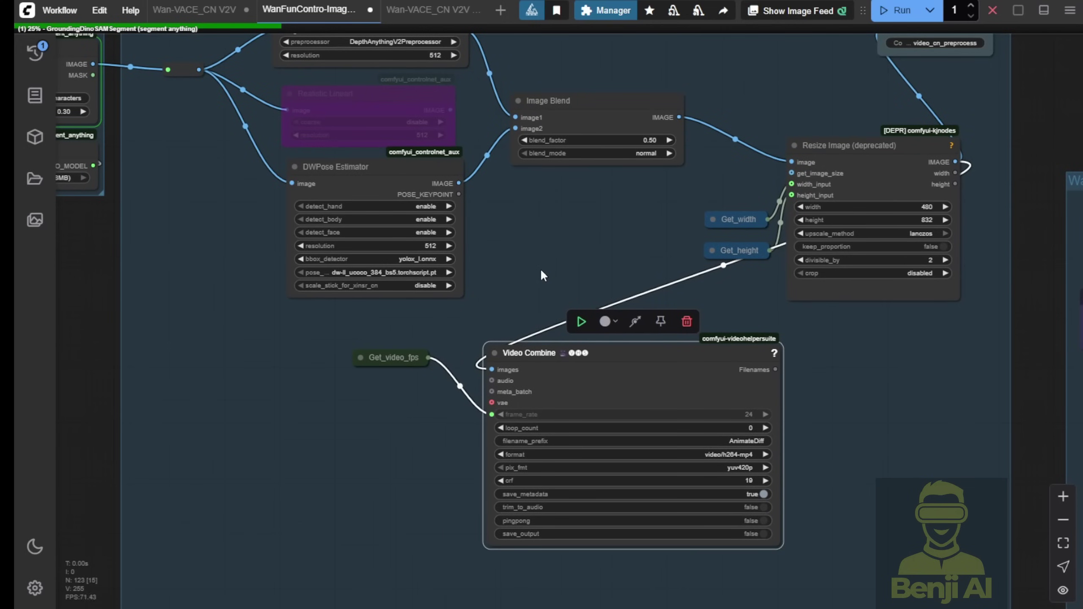
Review how AIO Aux Preprocessor and DWPose Estimator feed Image Blend in the ControlNet Preprocessors for Video group
scroll(565, 268, "down", 3)
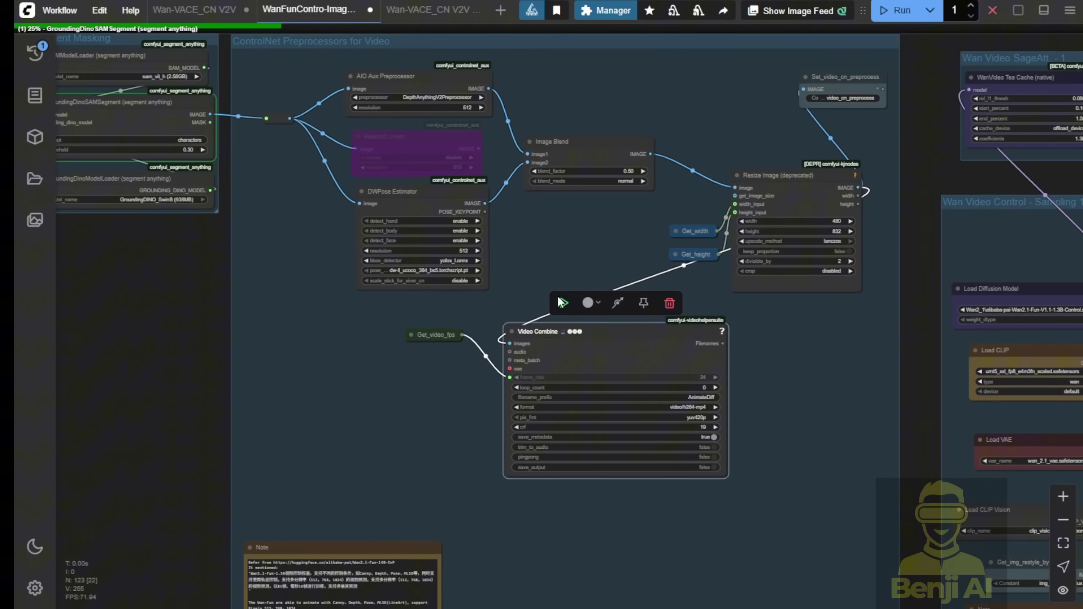
left_click_drag(565, 531, 505, 447)
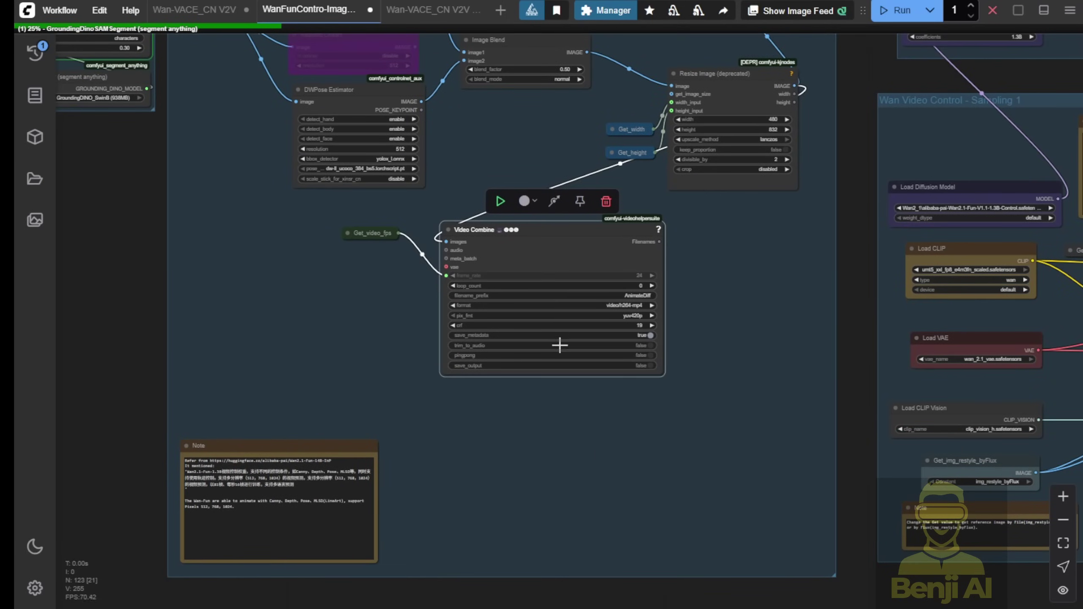
left_click_drag(454, 191, 473, 339)
scroll(490, 246, "up", 4)
left_click(371, 76)
left_click(332, 249)
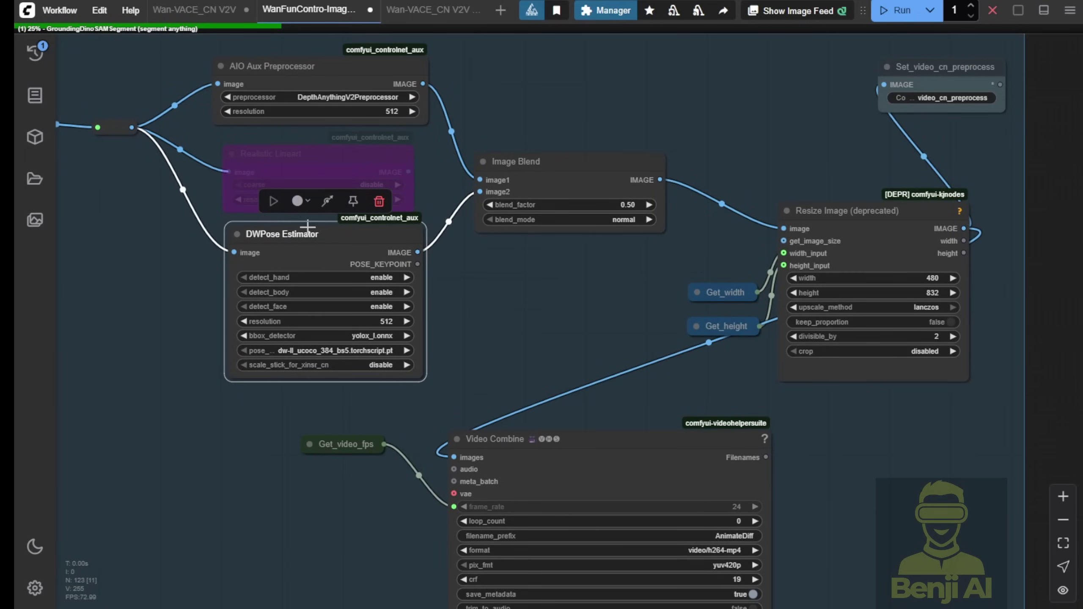
left_click(557, 164)
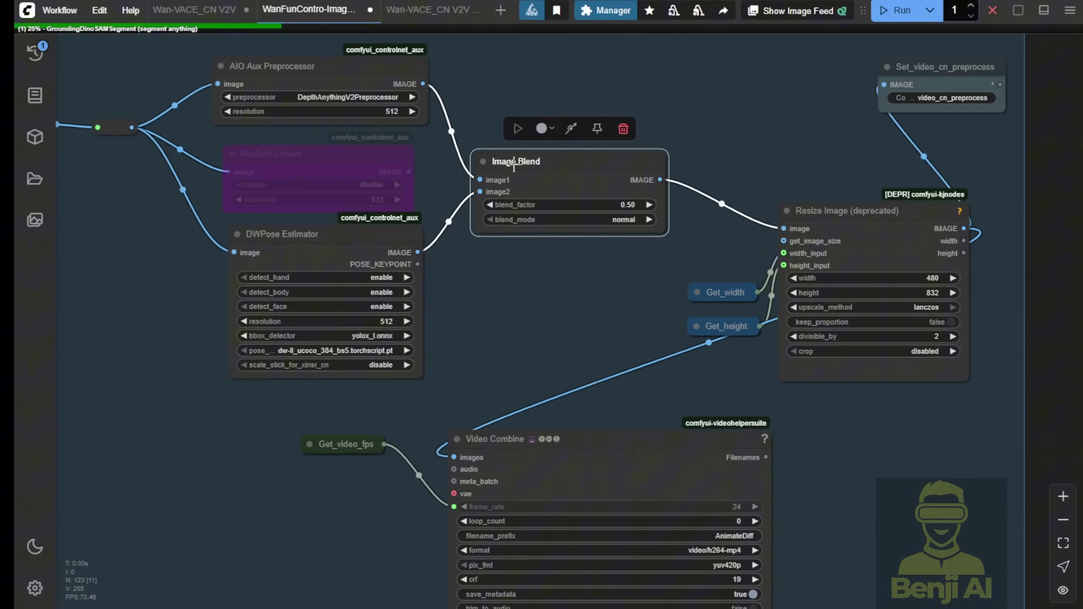
Enlarge the Video Combine node in the ControlNet Preprocessors for Video group, making it wider and much taller
scroll(613, 273, "down", 4)
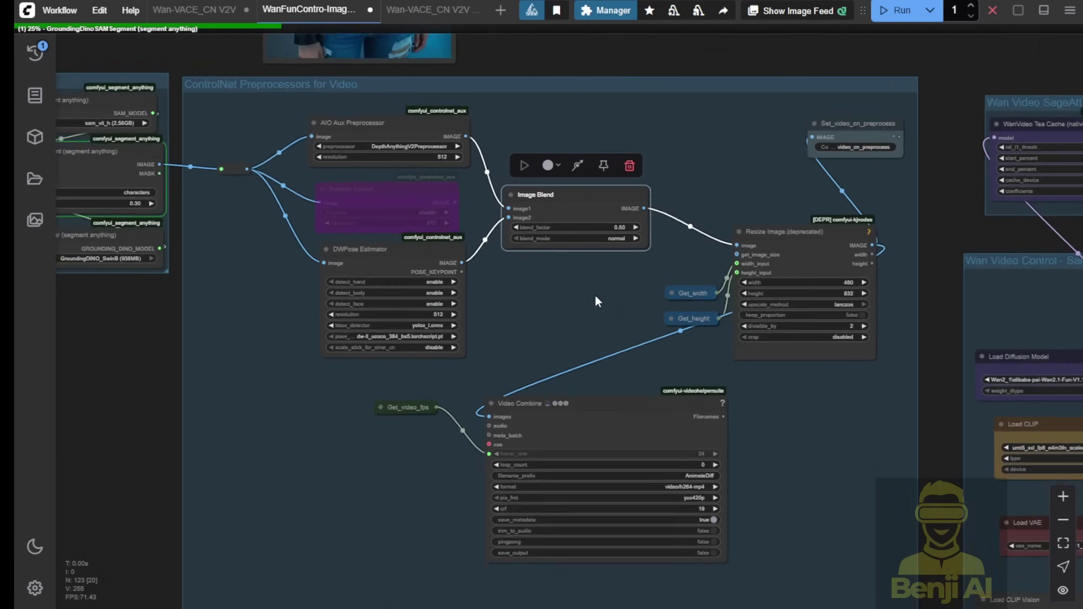
left_click_drag(595, 305, 482, 144)
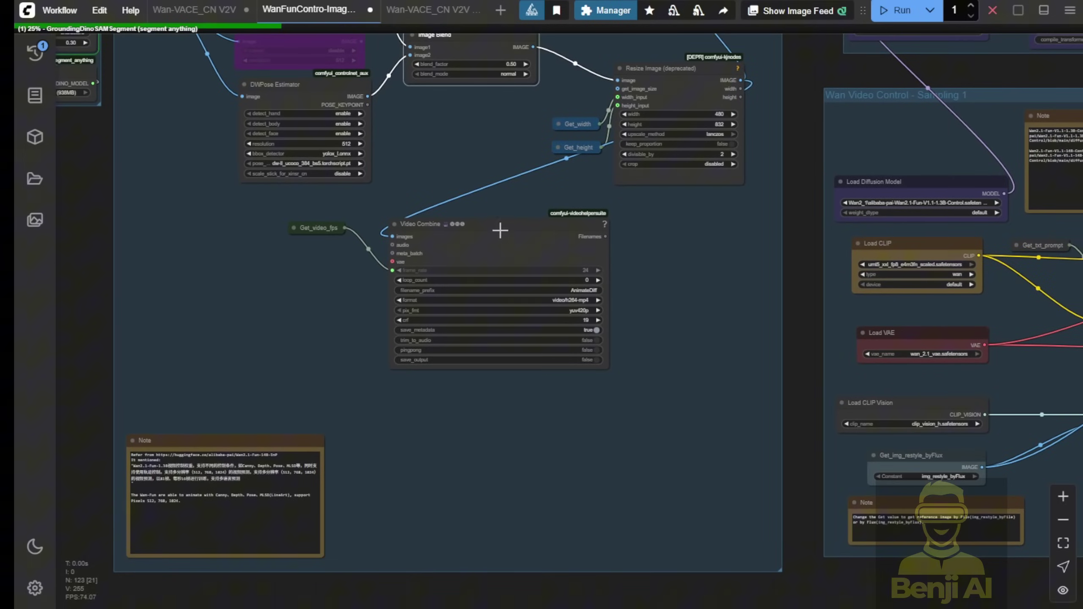
left_click_drag(605, 369, 726, 606)
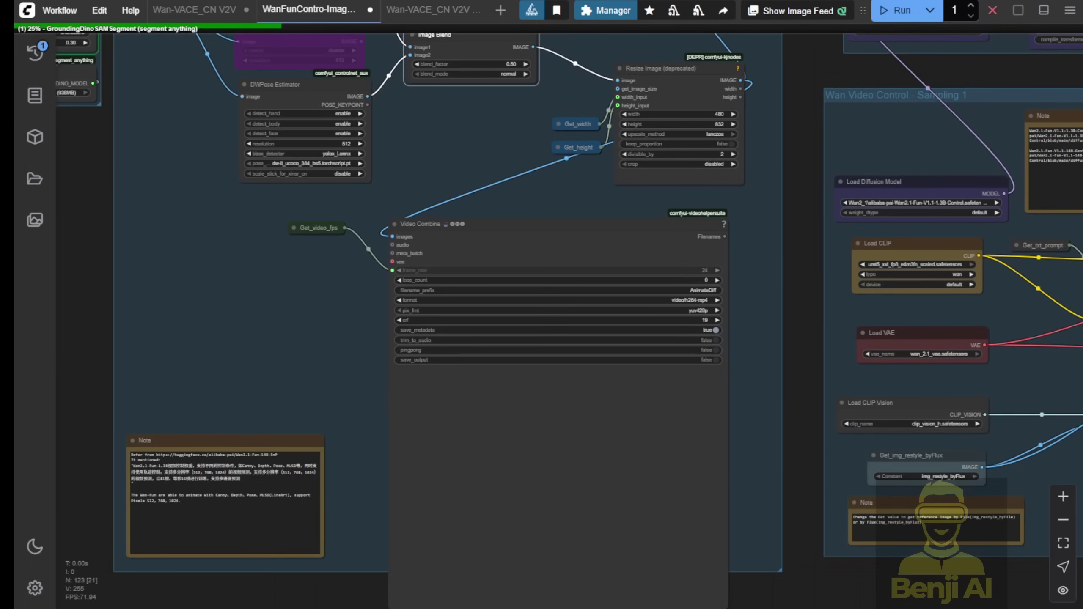
Widen the Output Result group's video node that shows source, control and generated footage side by side
scroll(725, 262, "down", 3)
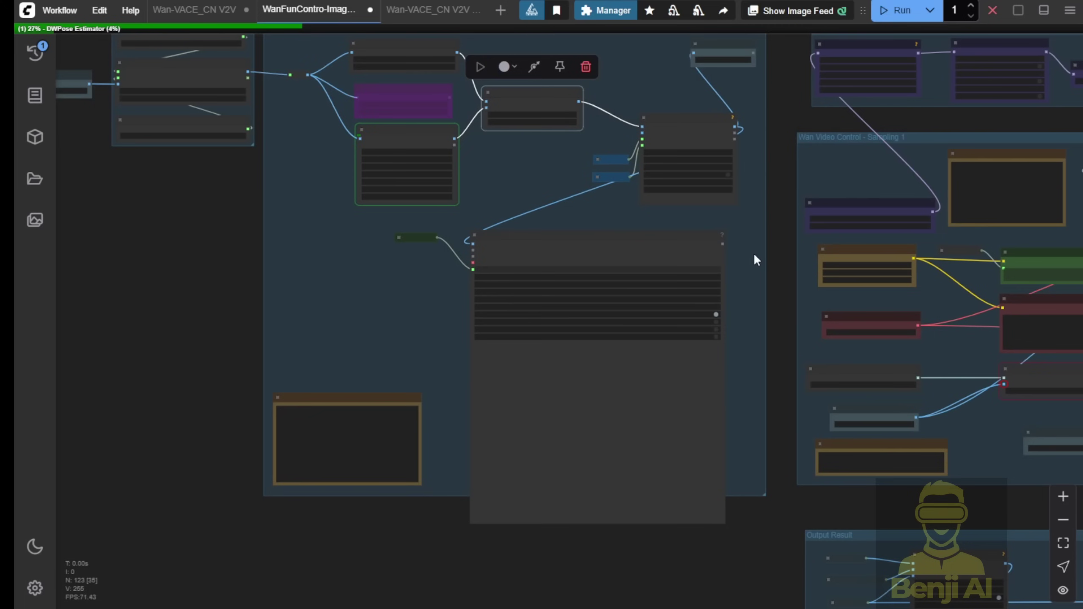
left_click_drag(758, 255, 392, 345)
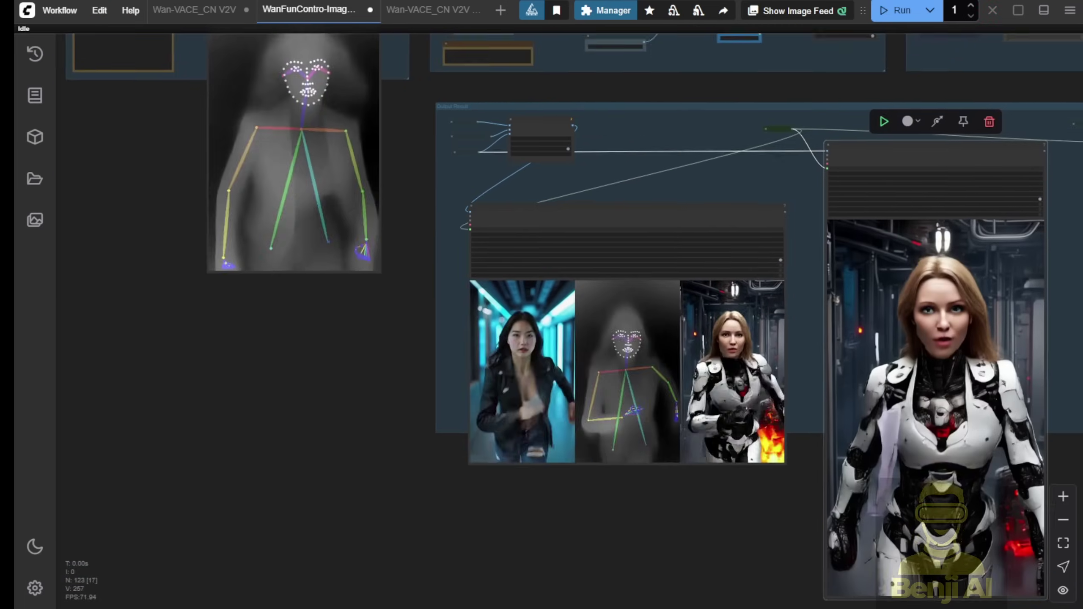
left_click_drag(354, 379, 208, 442)
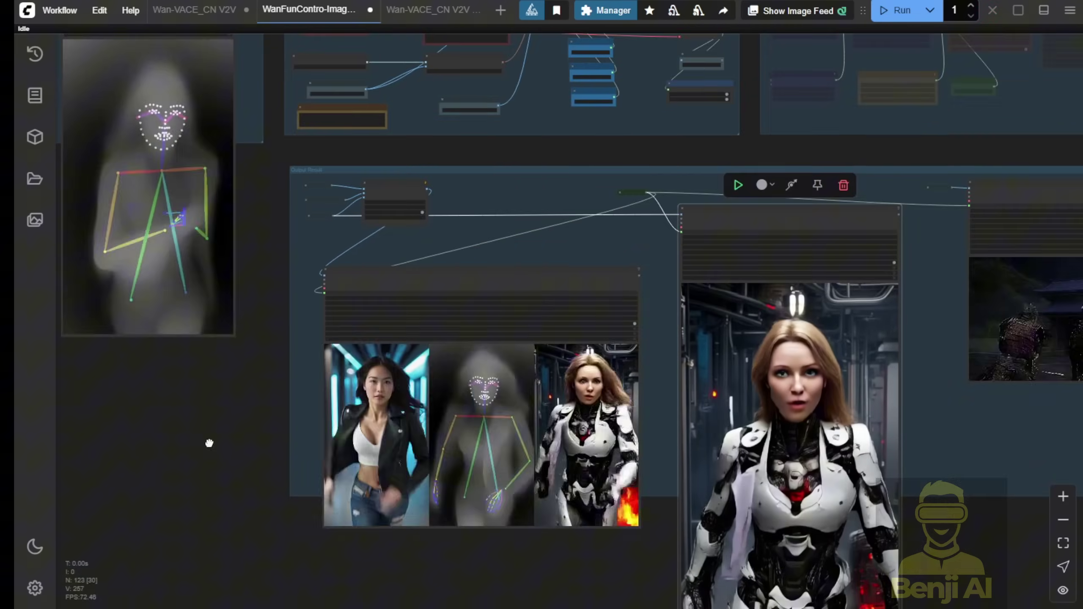
scroll(508, 406, "up", 3)
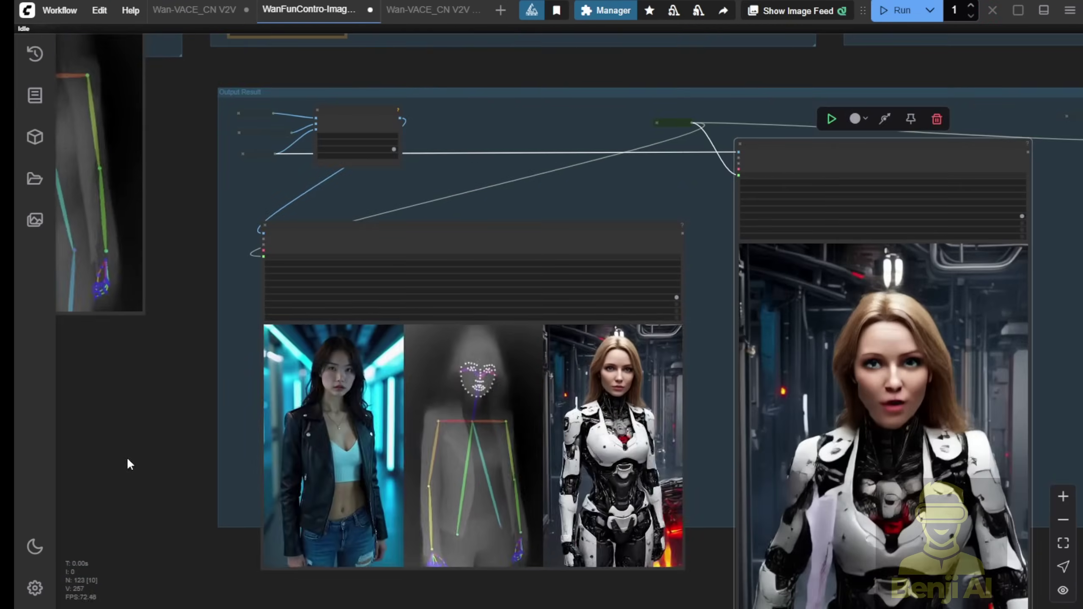
left_click_drag(130, 459, 146, 346)
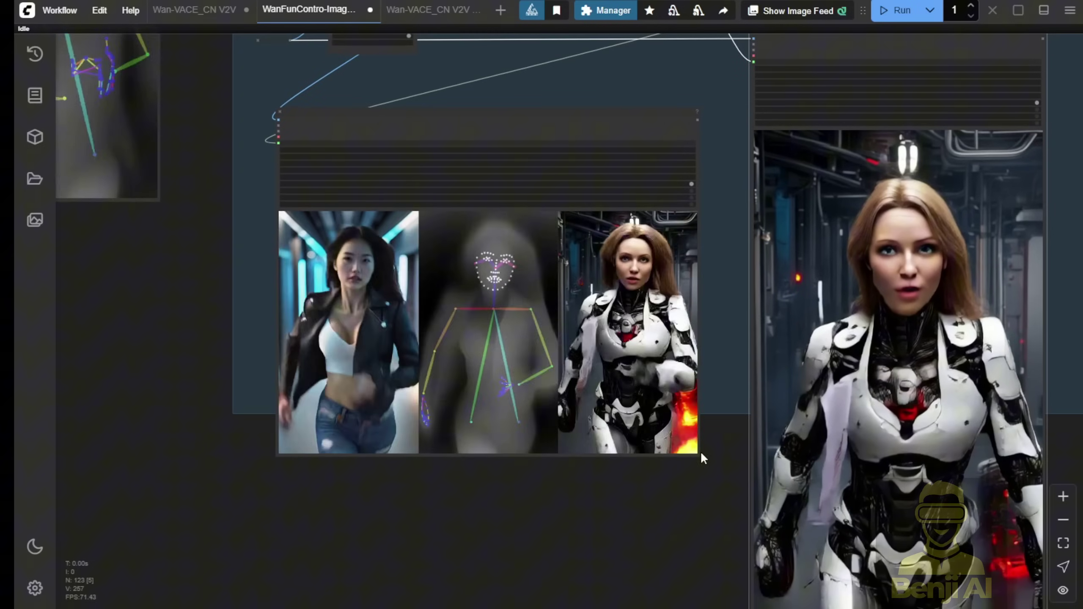
left_click_drag(697, 454, 734, 453)
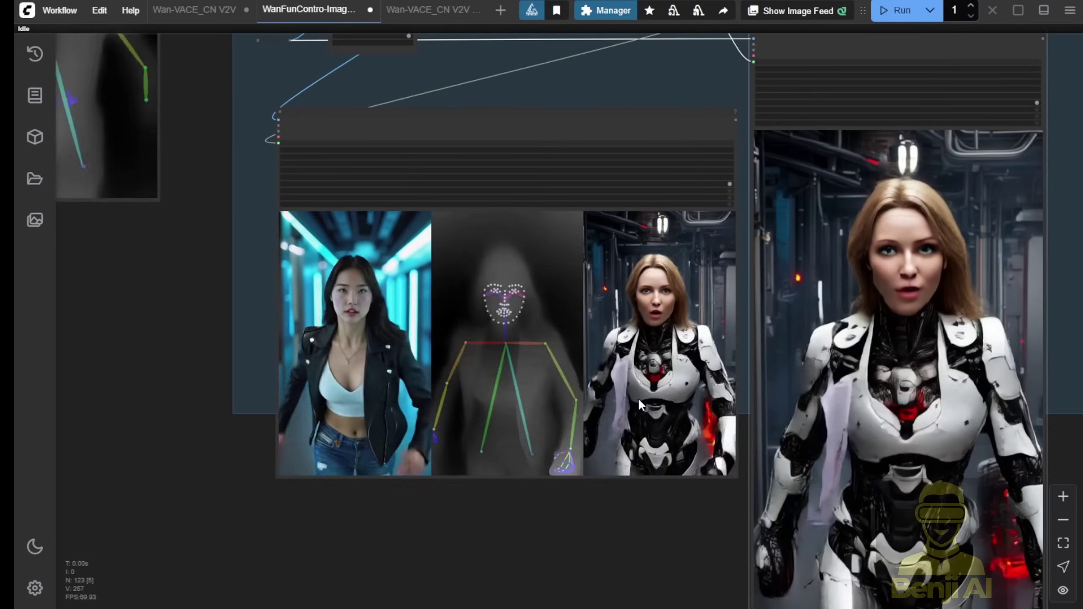
View the three-way comparison video at full size and check frames at several points through its first half
scroll(641, 150, "up", 1)
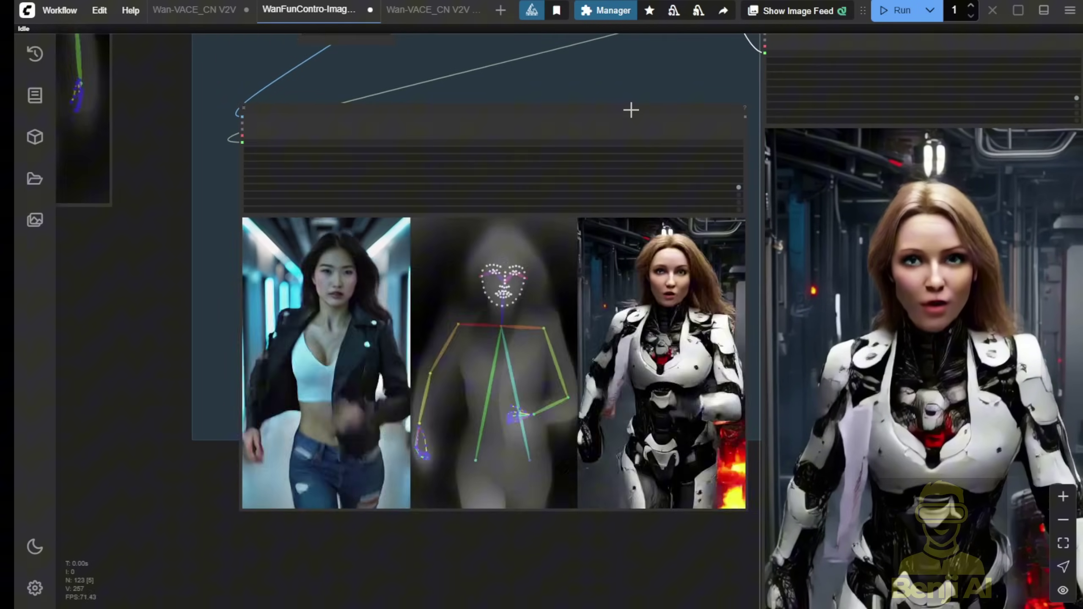
left_click_drag(631, 109, 613, 63)
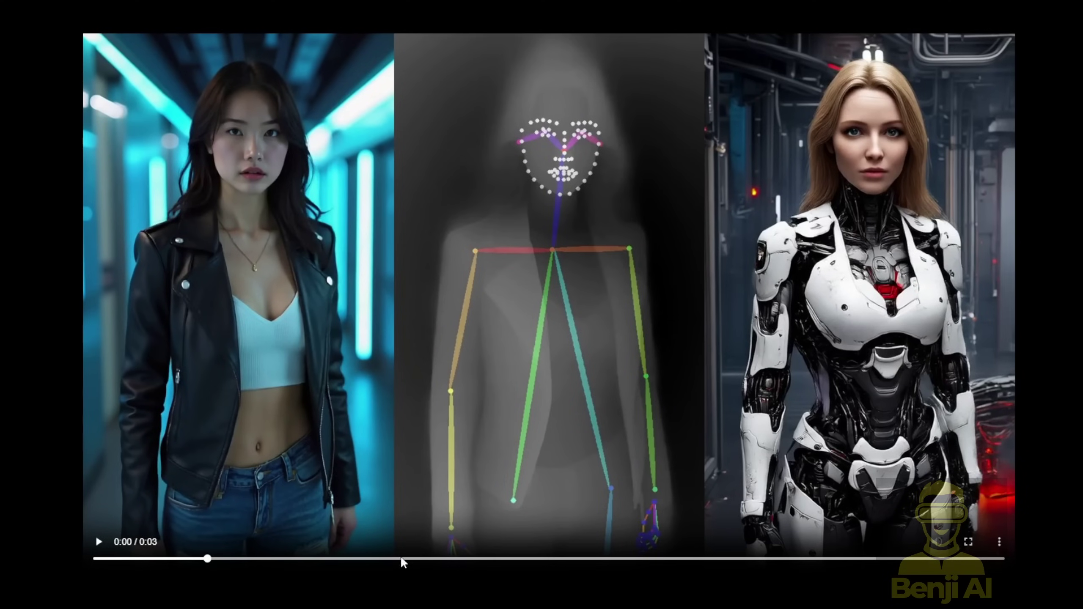
left_click(421, 560)
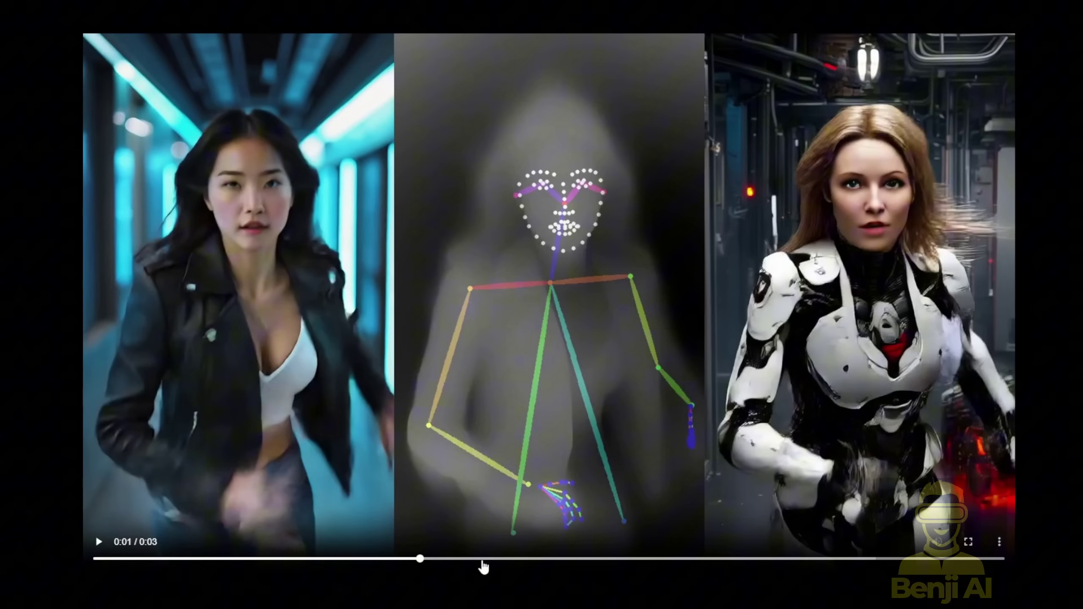
left_click(483, 560)
left_click(524, 559)
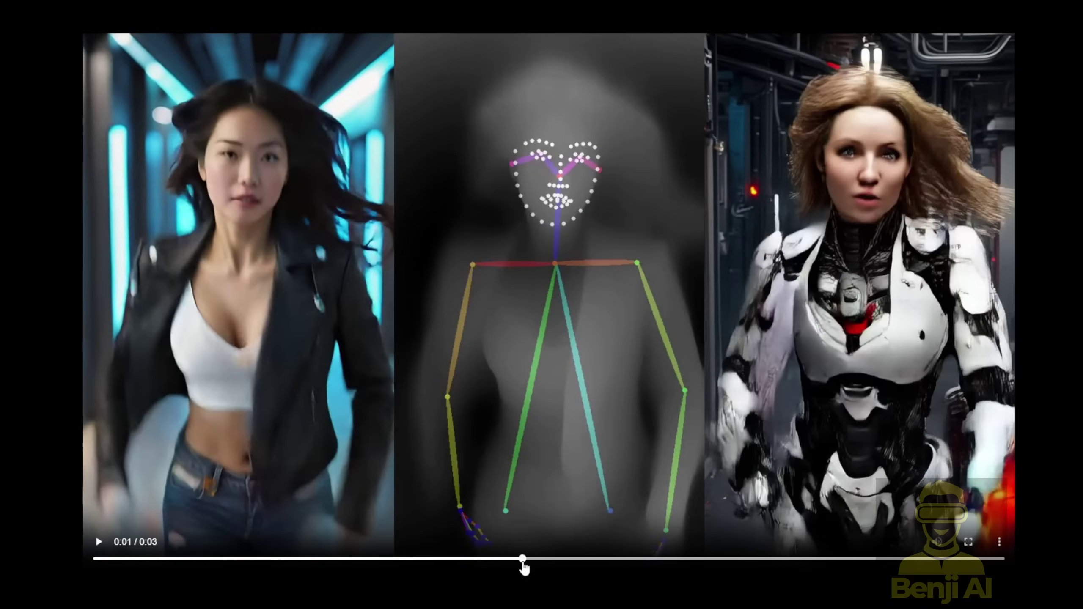
left_click(567, 560)
left_click(615, 560)
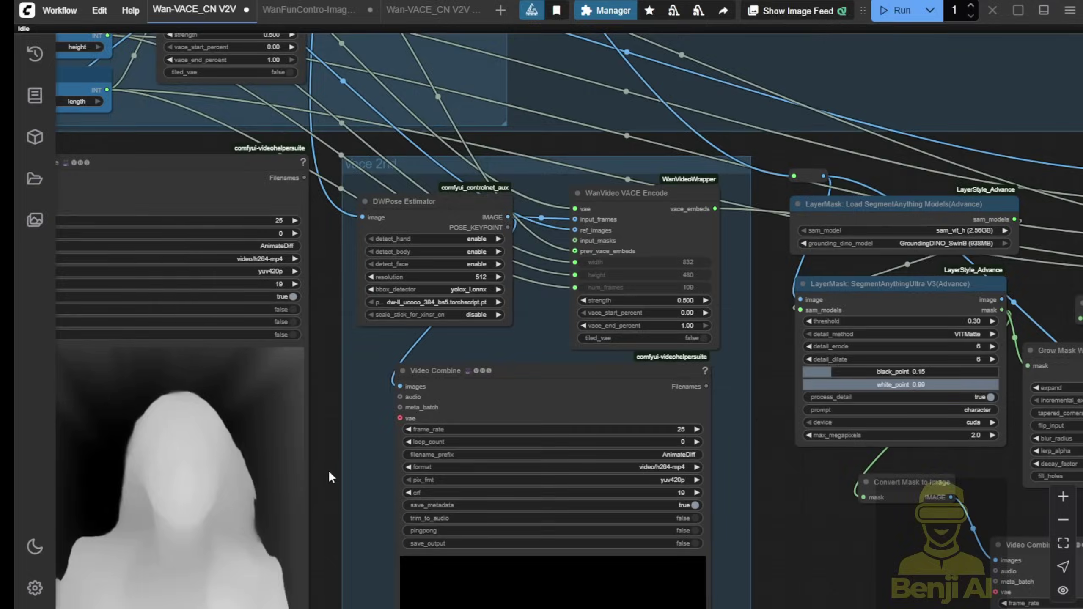
In the Wan-VACE_CN V2V workflow, compare the source video, the reference robot image and the generated output video
scroll(329, 470, "down", 3)
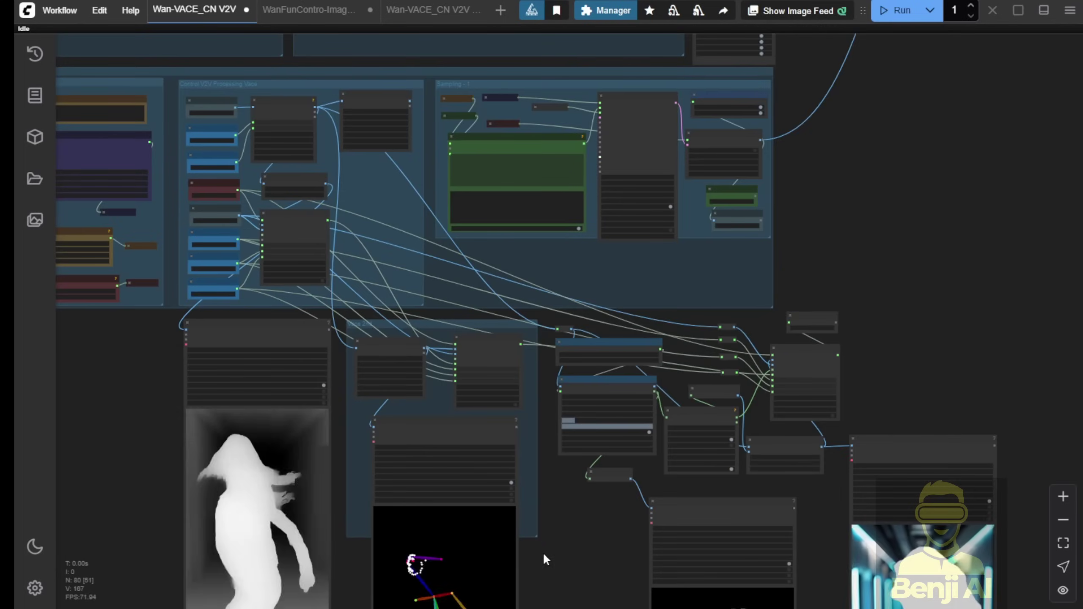
left_click_drag(572, 561, 440, 466)
left_click_drag(810, 238, 776, 398)
scroll(791, 375, "down", 3)
scroll(796, 378, "up", 8)
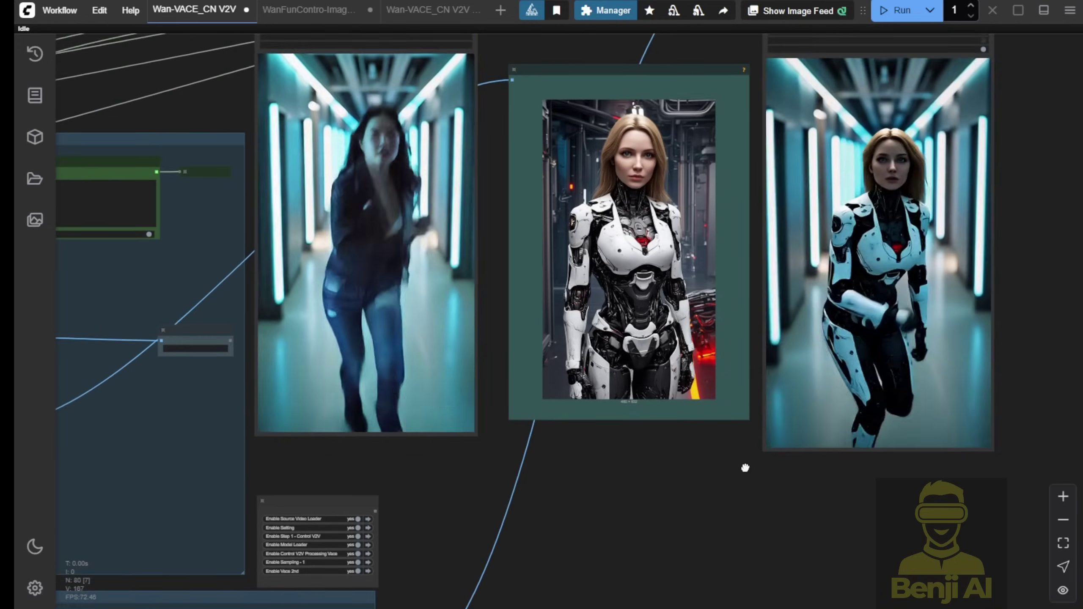
left_click_drag(745, 468, 747, 568)
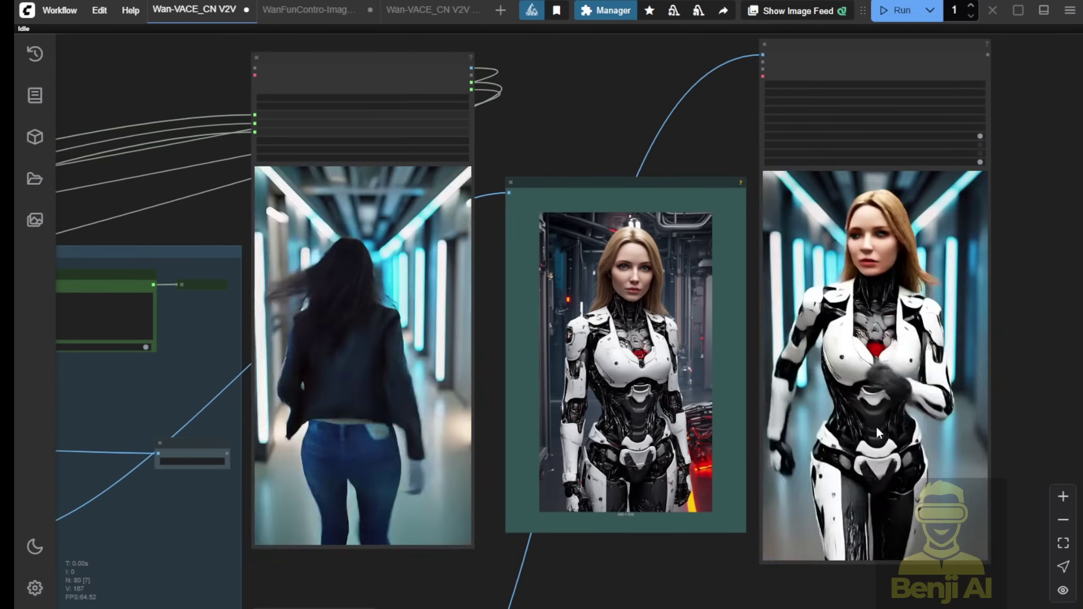
Move the reference robot Preview Image node closer to the source video and enlarge it slightly
left_click_drag(631, 190, 616, 182)
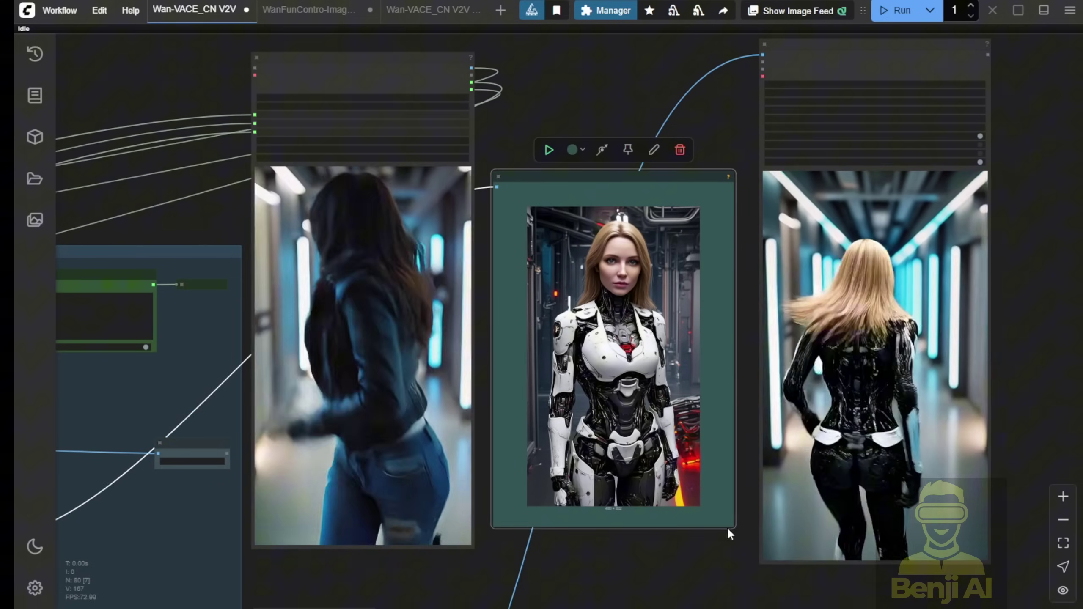
left_click_drag(731, 528, 746, 548)
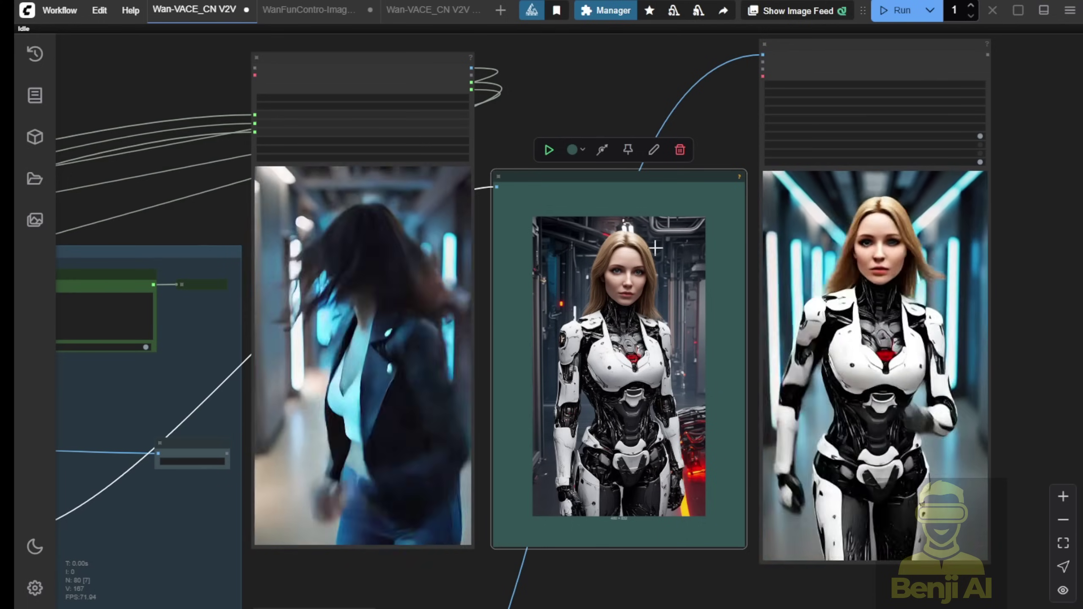
scroll(635, 507, "up", 3)
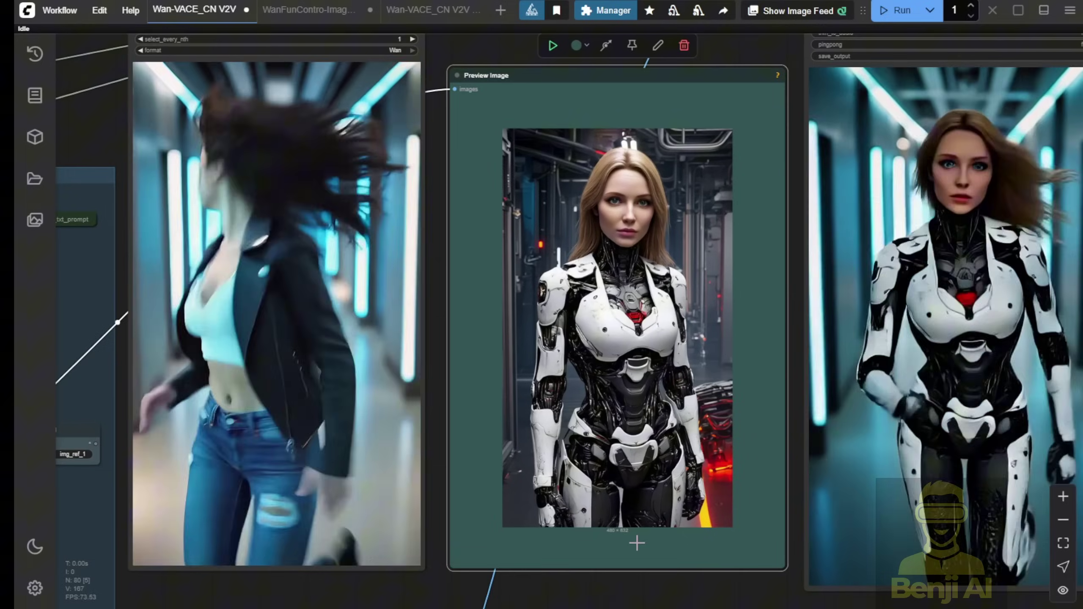
scroll(637, 539, "down", 3)
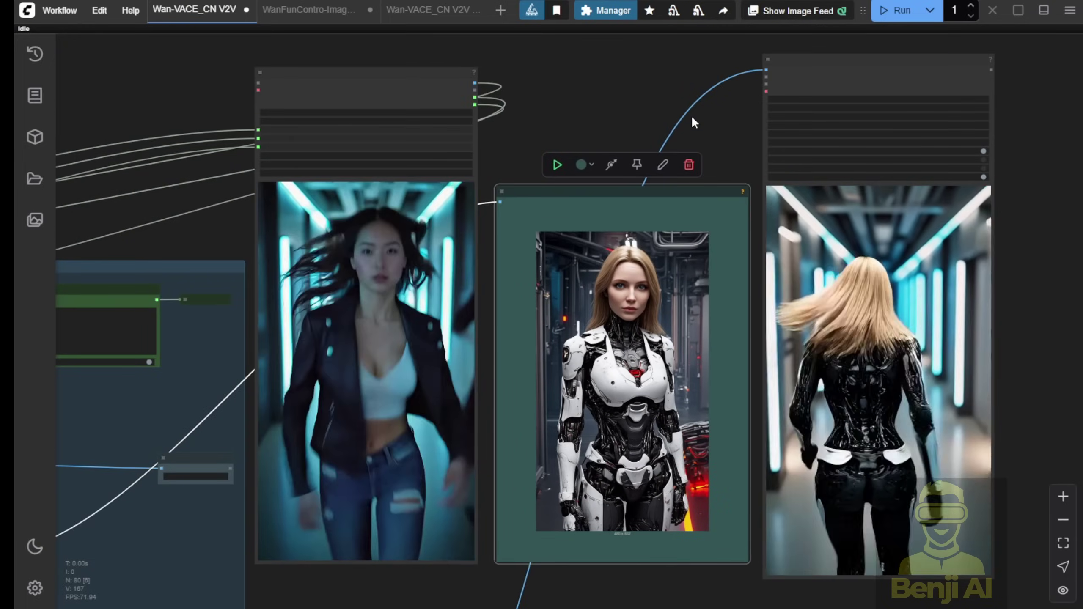
Move the generated output video node slightly closer to the reference image preview
left_click(692, 119)
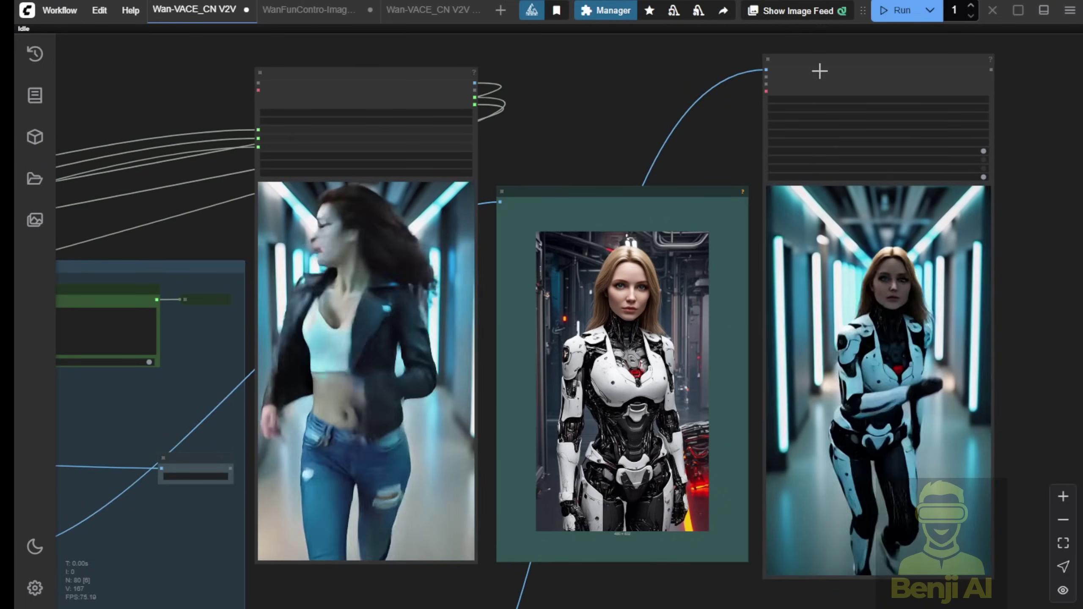
left_click_drag(820, 69, 802, 79)
left_click_drag(621, 608, 618, 588)
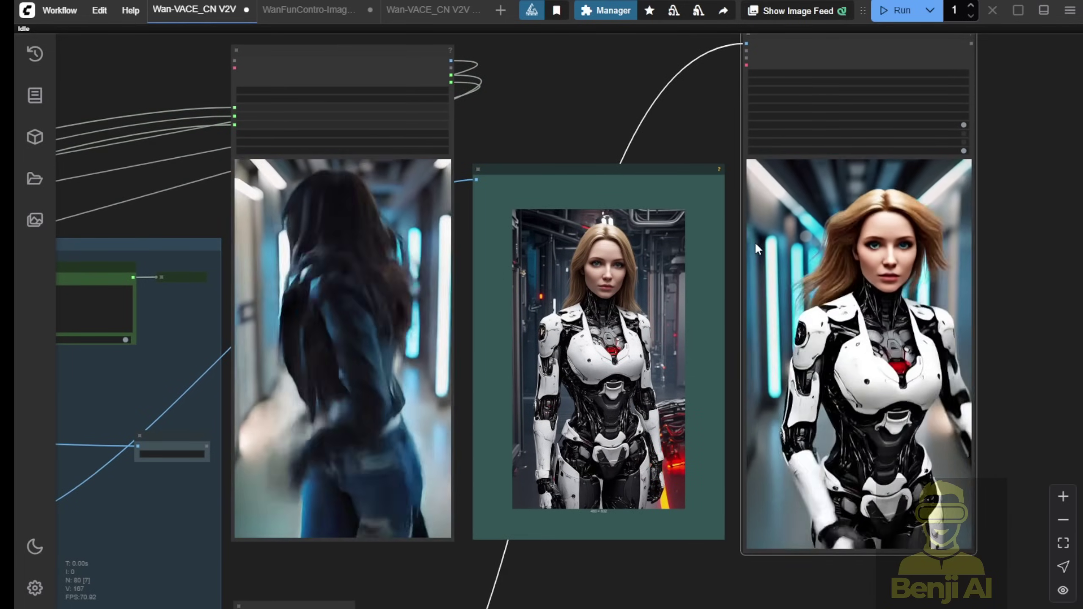
Delete the SegmentAnything loader, SegmentAnythingUltra V3, Grow Mask With Blur and Mix Color By Mask nodes that feed the third VACE encoder
scroll(755, 243, "down", 1)
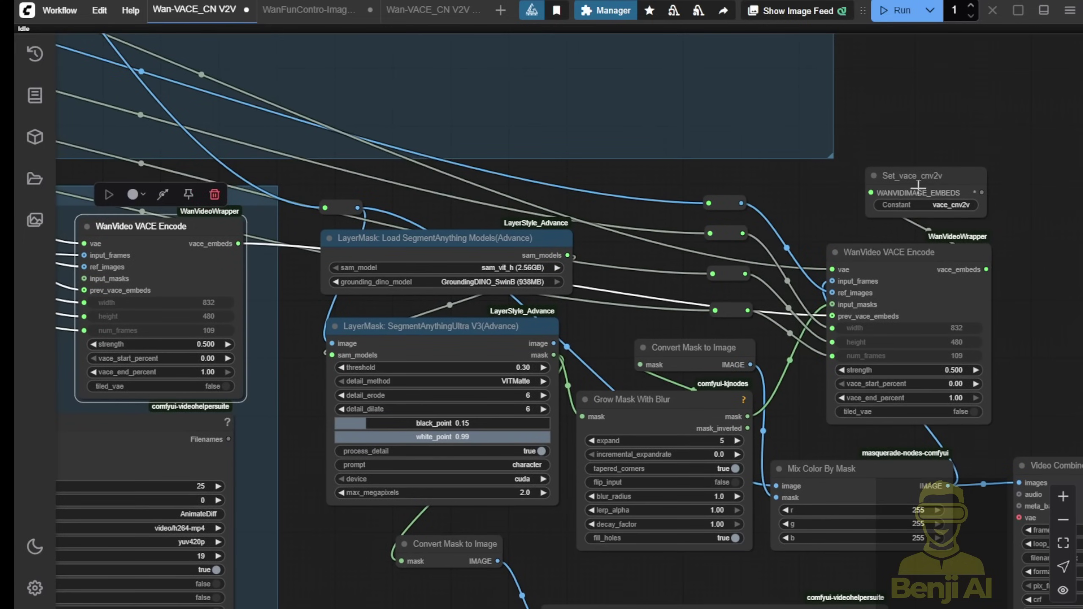
scroll(474, 224, "down", 2)
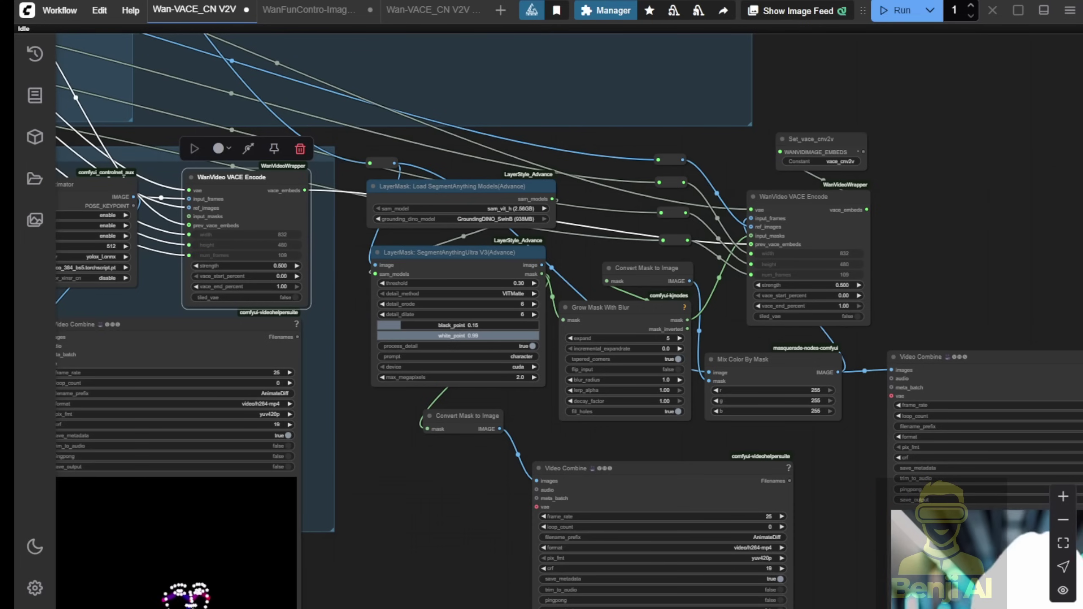
left_click(834, 92)
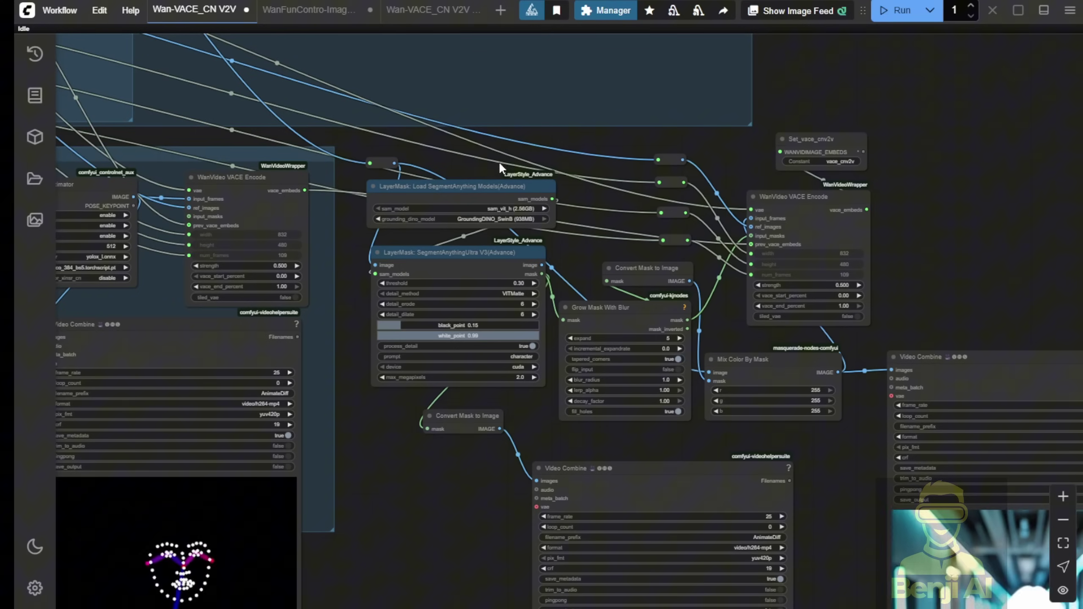
scroll(501, 179, "down", 5)
scroll(501, 184, "up", 10)
left_click(485, 188)
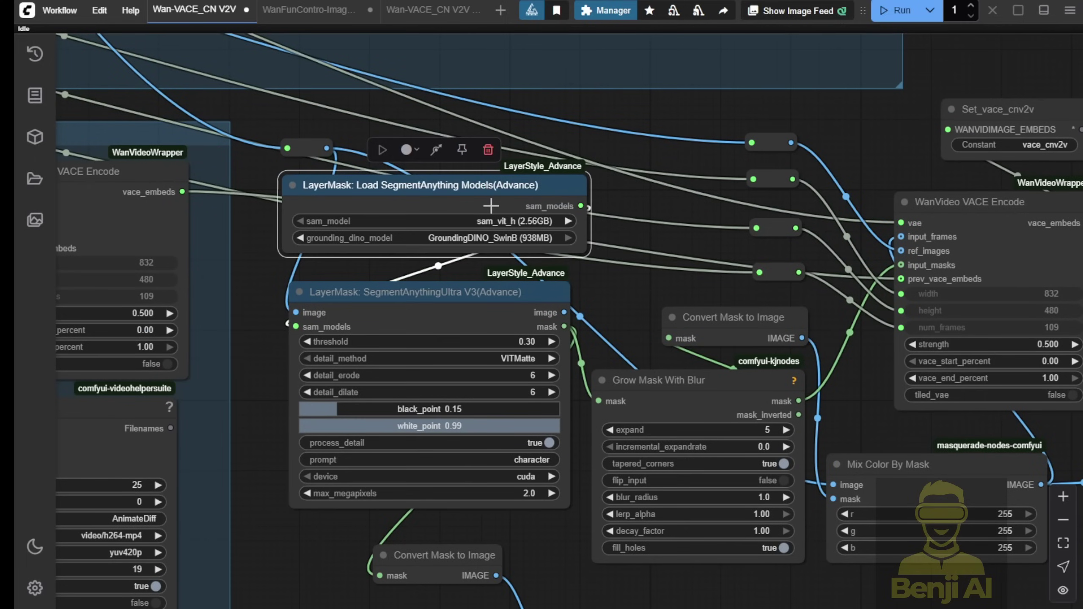
key("Delete")
left_click(490, 292)
key("Delete")
left_click(656, 380)
Delete the remaining Convert Mask to Image node and its connected Video Combine preview
key("Delete")
scroll(416, 346, "down", 3)
left_click(416, 416)
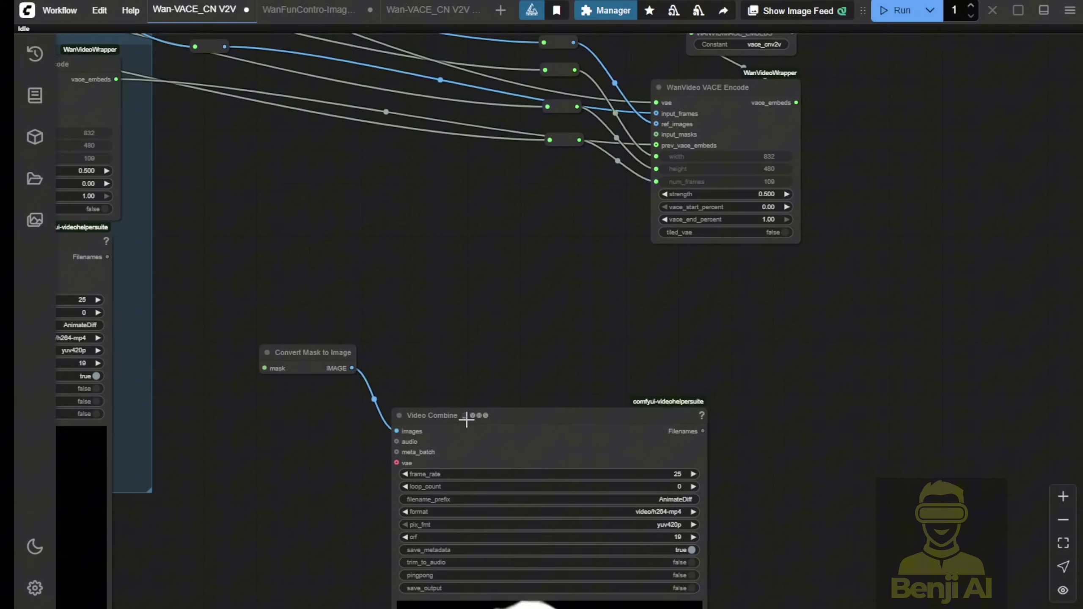
key("Delete")
left_click(636, 427)
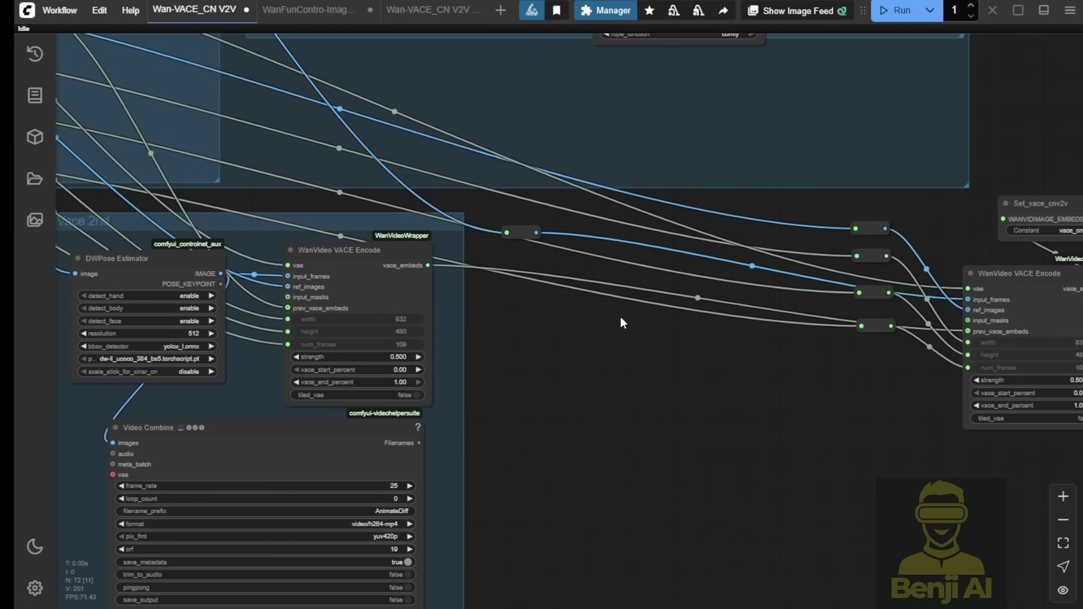
Copy the AIO Aux Preprocessor from the first VACE stage and paste it ahead of the third WanVideo VACE Encode node
left_click_drag(583, 363, 1013, 540)
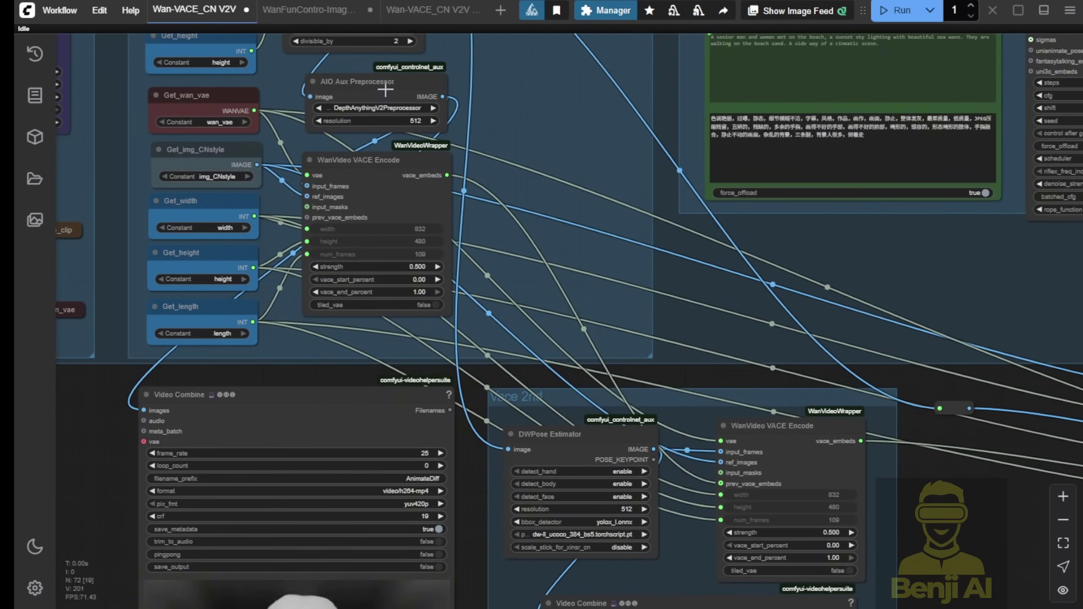
left_click(385, 90)
left_click_drag(998, 399, 726, 240)
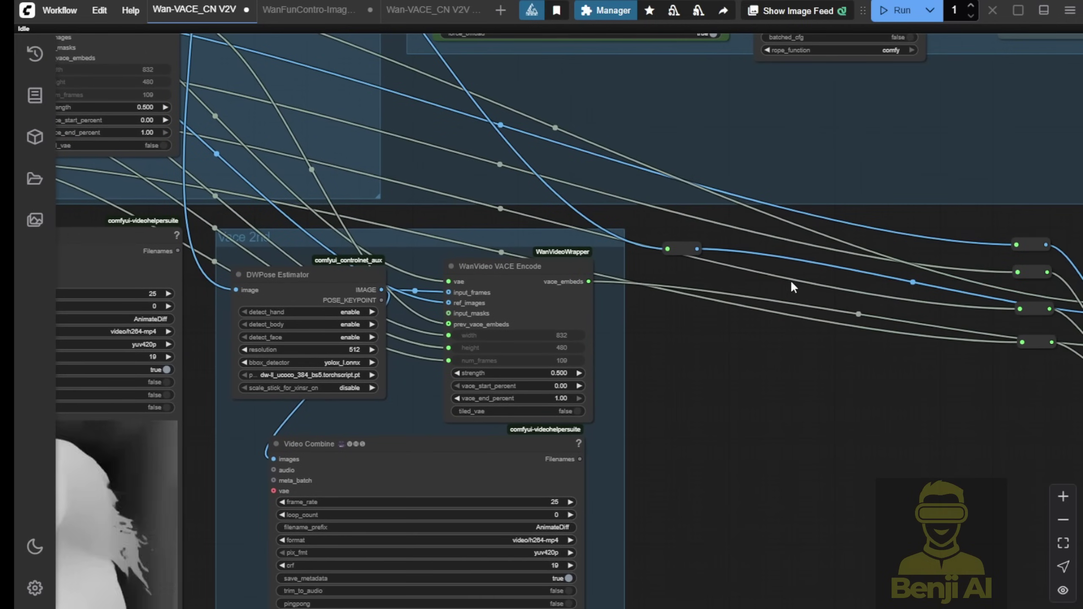
key("ctrl+v")
left_click_drag(774, 309, 525, 285)
Set the copied preprocessor to CannyEdgePreprocessor and wire it between the source image reroute and the third VACE encoder's input_frames
scroll(612, 273, "up", 4)
left_click(616, 275)
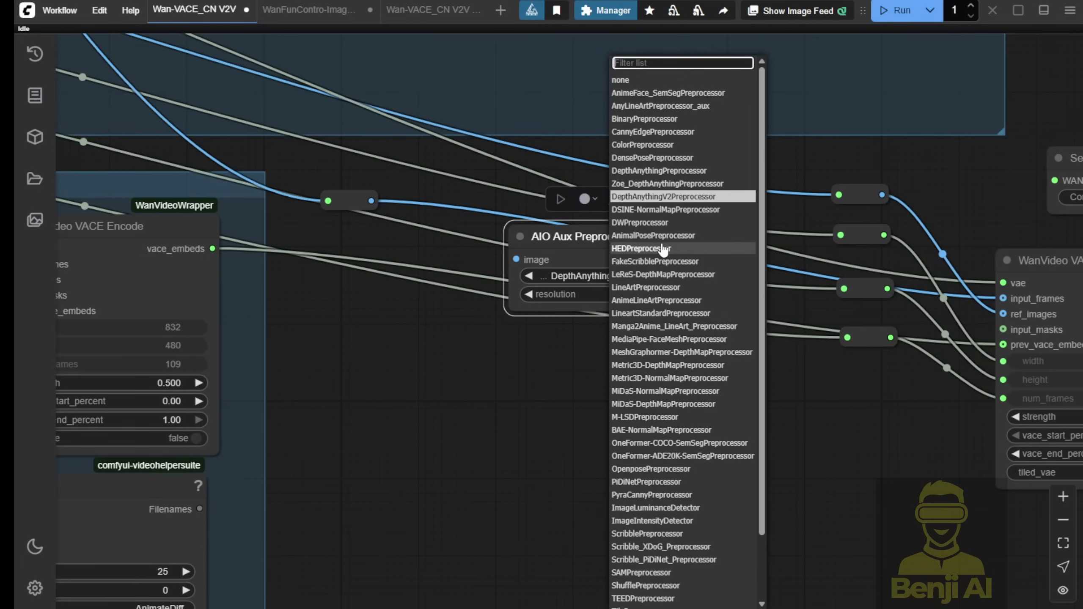
left_click(665, 132)
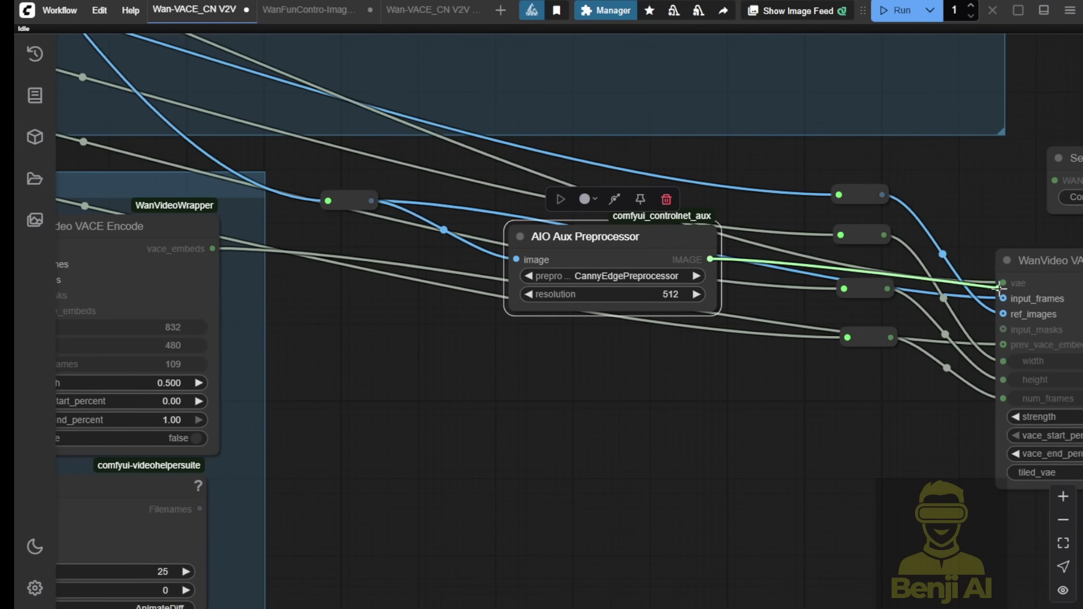
left_click_drag(1000, 289, 1004, 299)
left_click_drag(730, 413, 514, 326)
scroll(513, 325, "down", 4)
left_click_drag(460, 226, 346, 262)
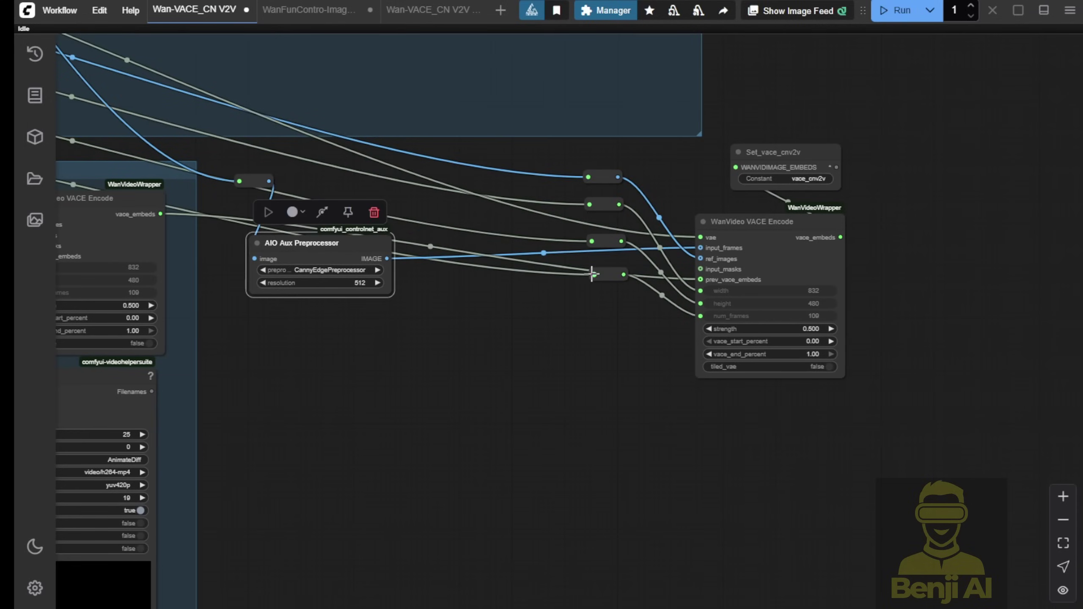
Delete the third VACE encoder with its preprocessor and reroutes, and link the Vace 2nd encoder's vace_embeds to Set_vace_cnv2v
left_click_drag(842, 340, 843, 342)
left_click_drag(783, 238, 622, 245)
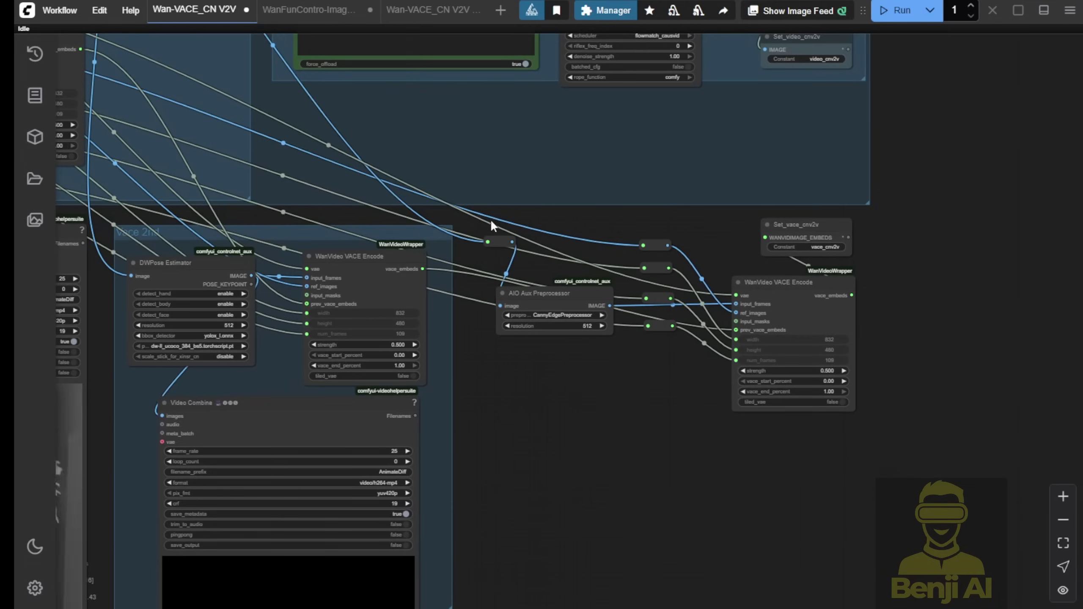
left_click_drag(491, 218, 663, 350)
key("Delete")
left_click(810, 331)
key("Delete")
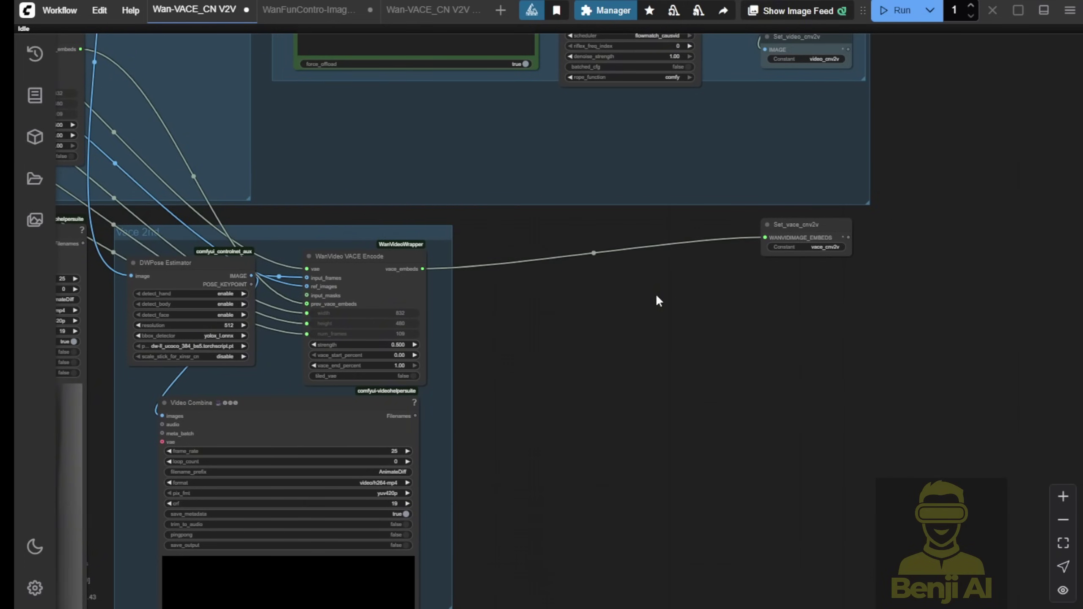
Move the Set_vace_cnv2v node beside the Vace 2nd group's WanVideo VACE Encode node
left_click_drag(794, 232, 520, 252)
left_click_drag(600, 343, 825, 345)
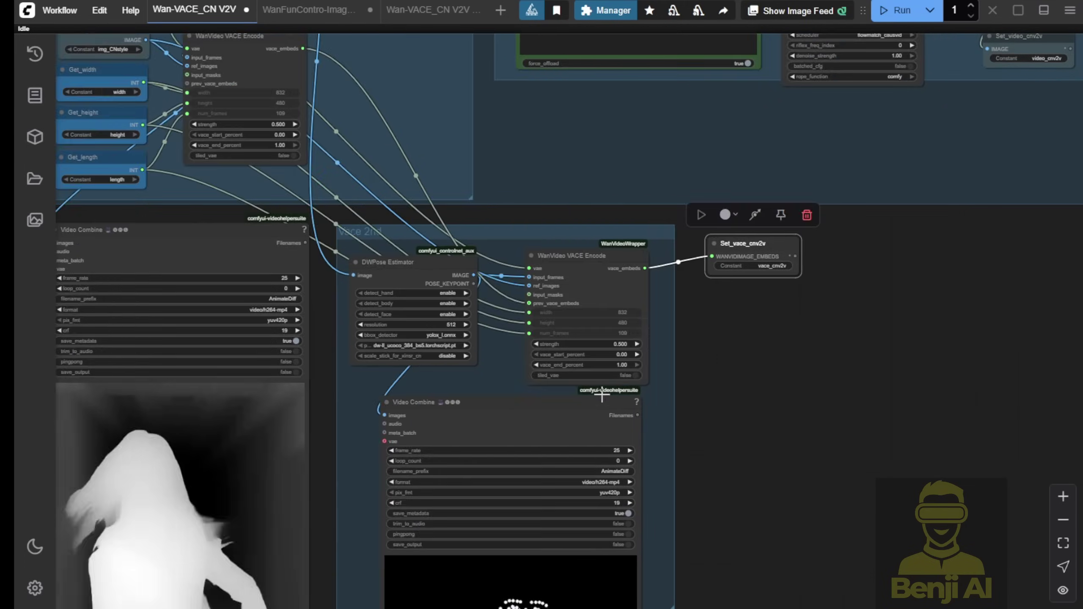
scroll(599, 401, "down", 3)
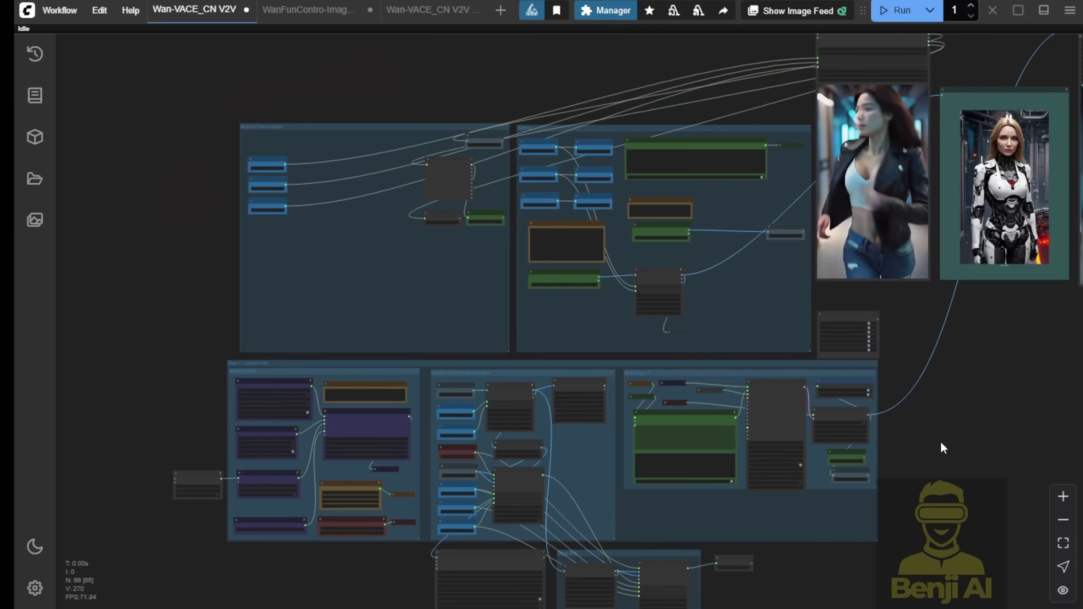
left_click_drag(943, 448, 592, 581)
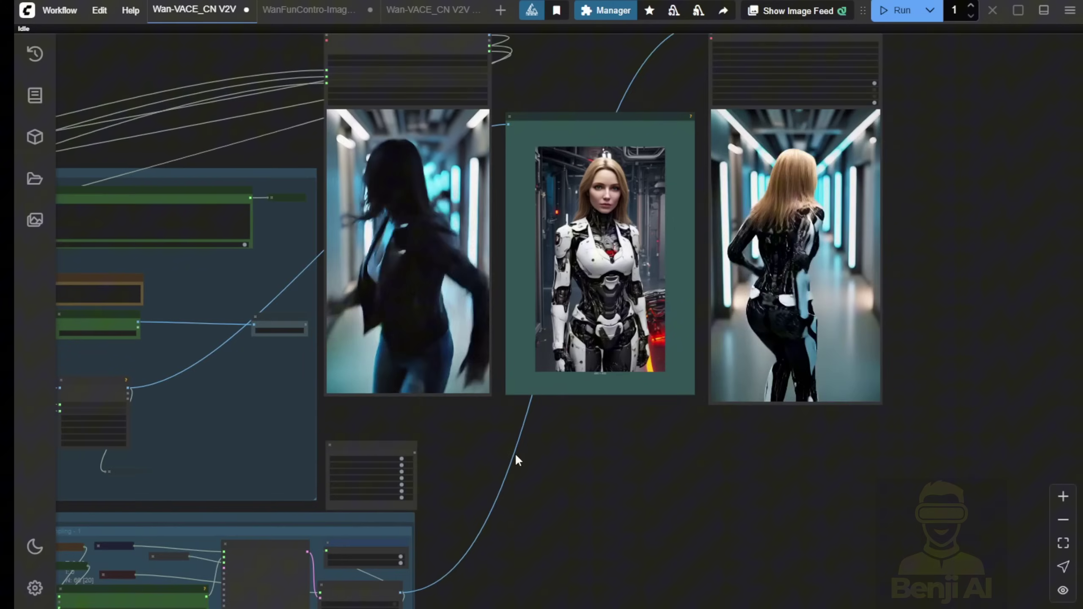